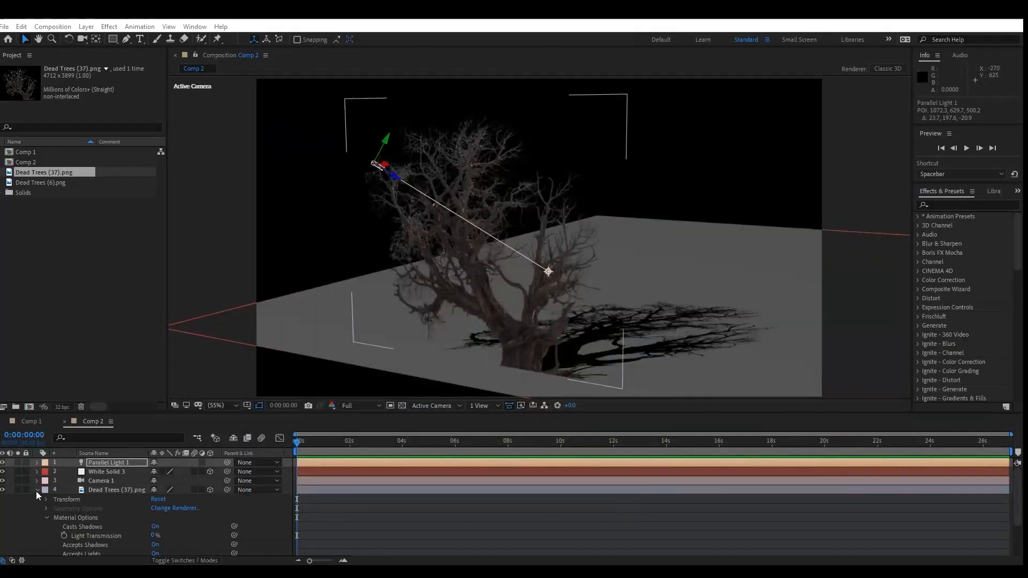
# Step: Create a new 1920 x 1080 composition, Comp 3, at 50 frames per second with a 27-second duration
pyautogui.click(36, 490)
pyautogui.hotkey('ctrl', 'n')
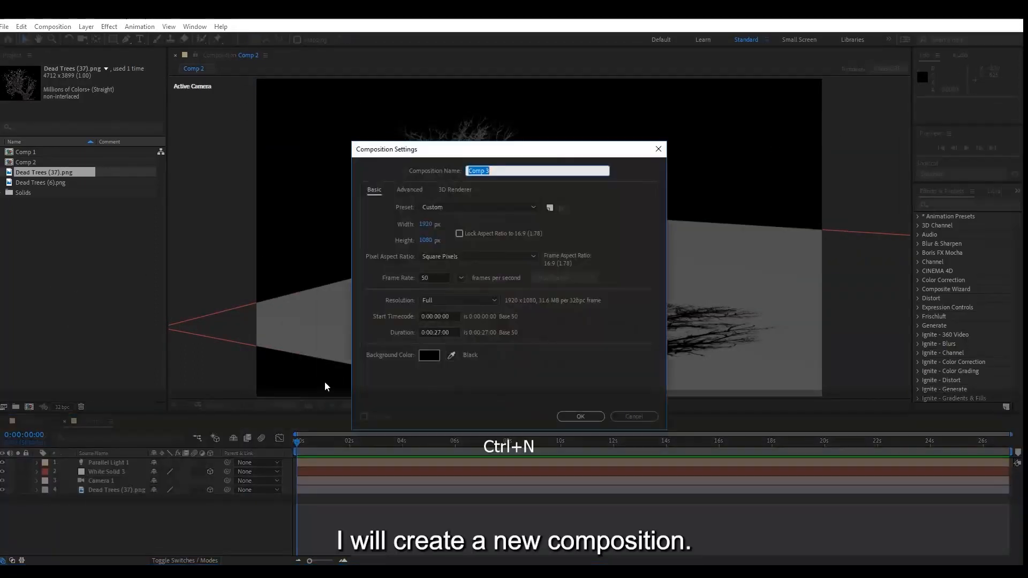
pyautogui.click(581, 416)
# Step: Switch to the 3d layer folder in File Explorer and preview the sandstone ruins, pillar and archway images with their transparent PNG versions
pyautogui.hotkey('alt', 'Tab')
pyautogui.doubleClick(358, 22)
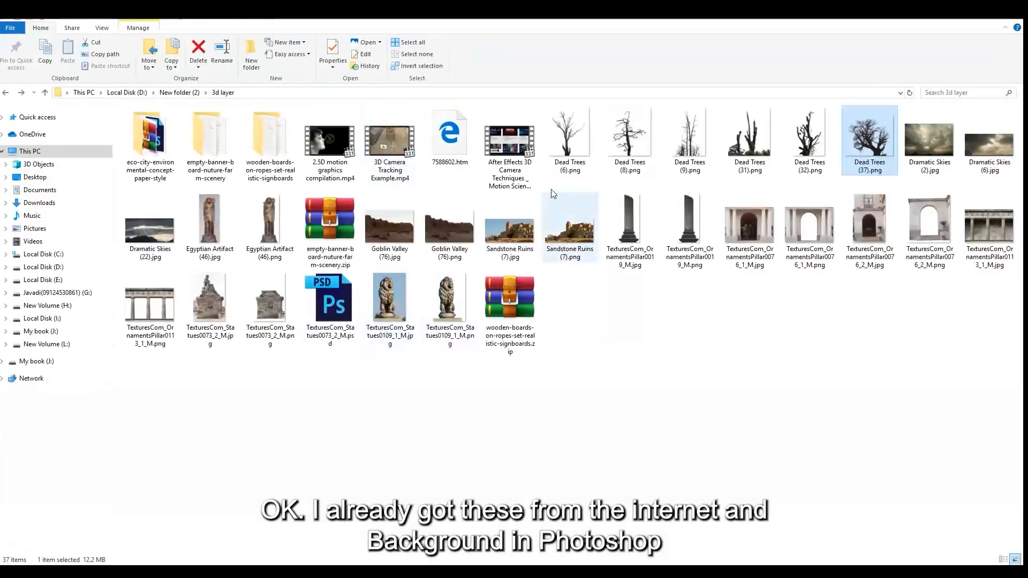
pyautogui.doubleClick(523, 248)
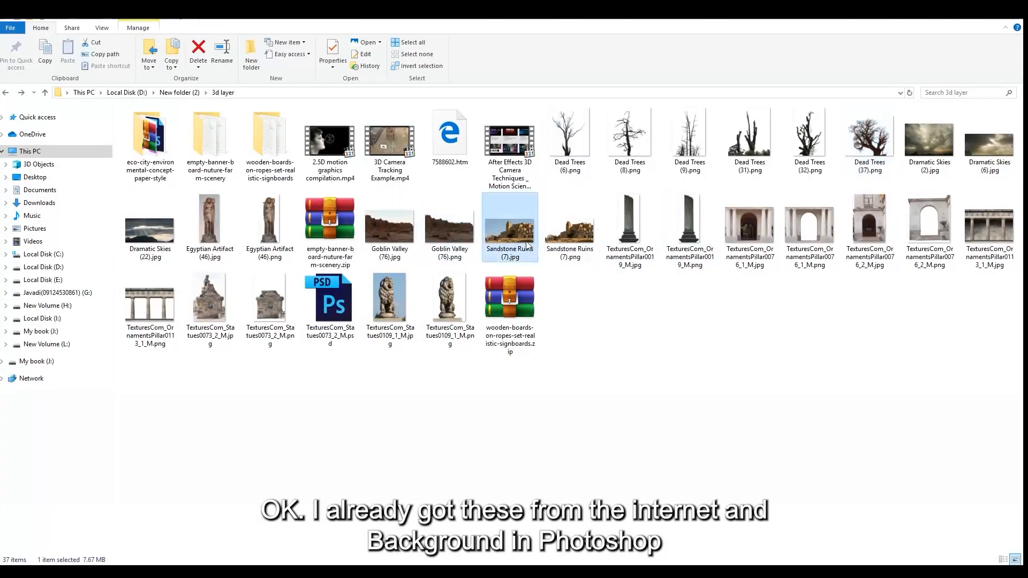
pyautogui.press('Right')
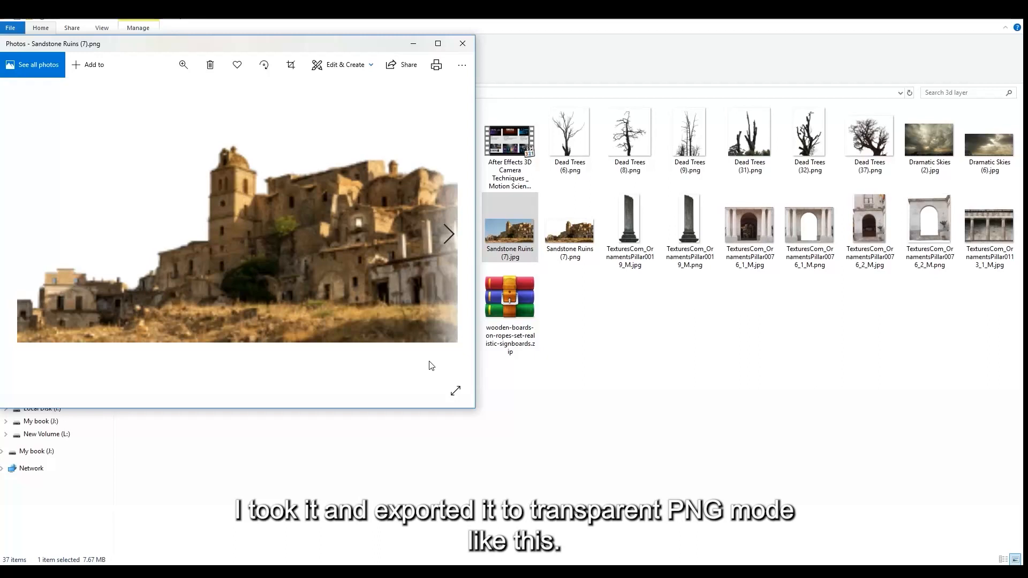
pyautogui.doubleClick(690, 230)
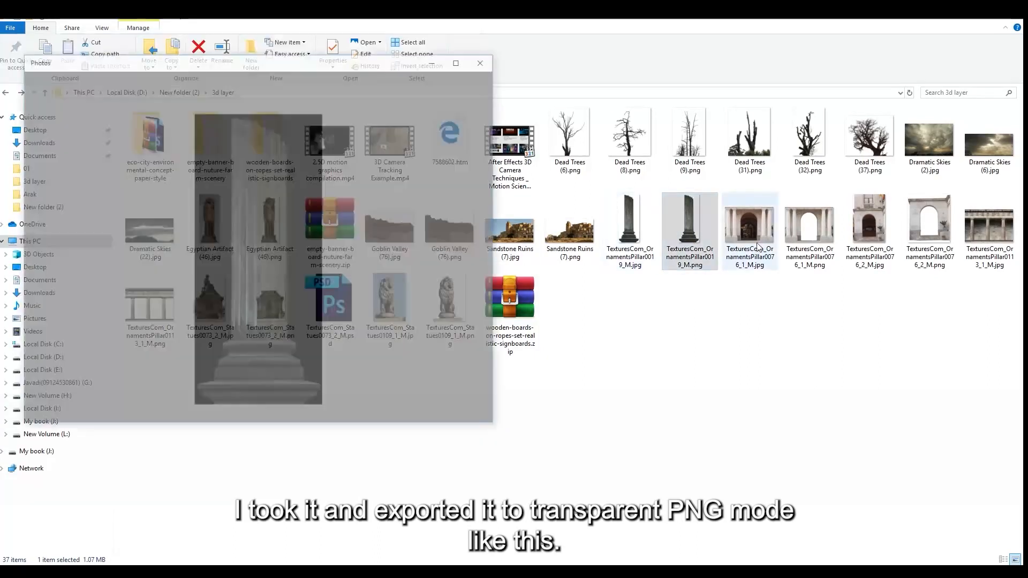
pyautogui.doubleClick(760, 238)
pyautogui.doubleClick(792, 239)
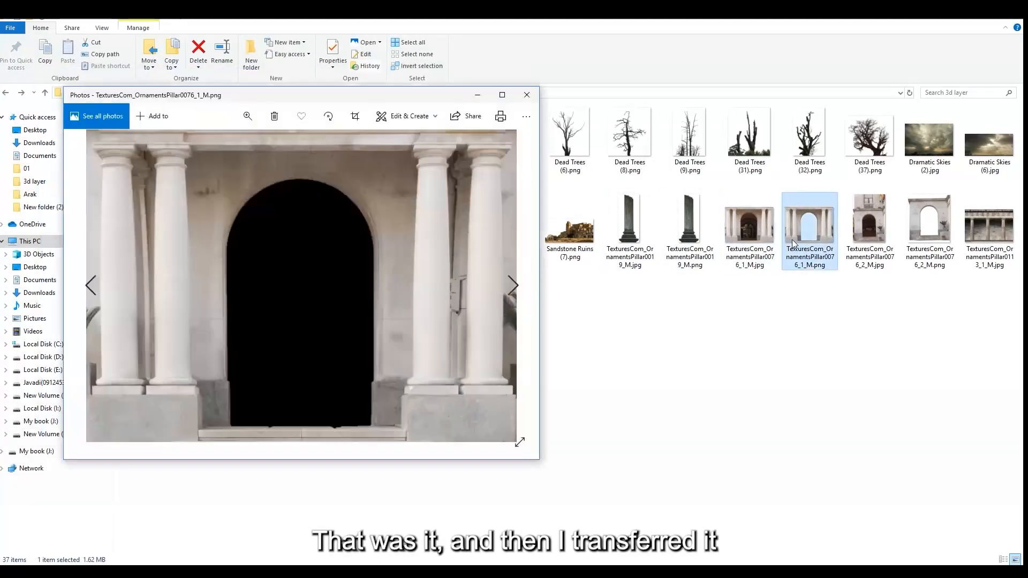
pyautogui.doubleClick(943, 243)
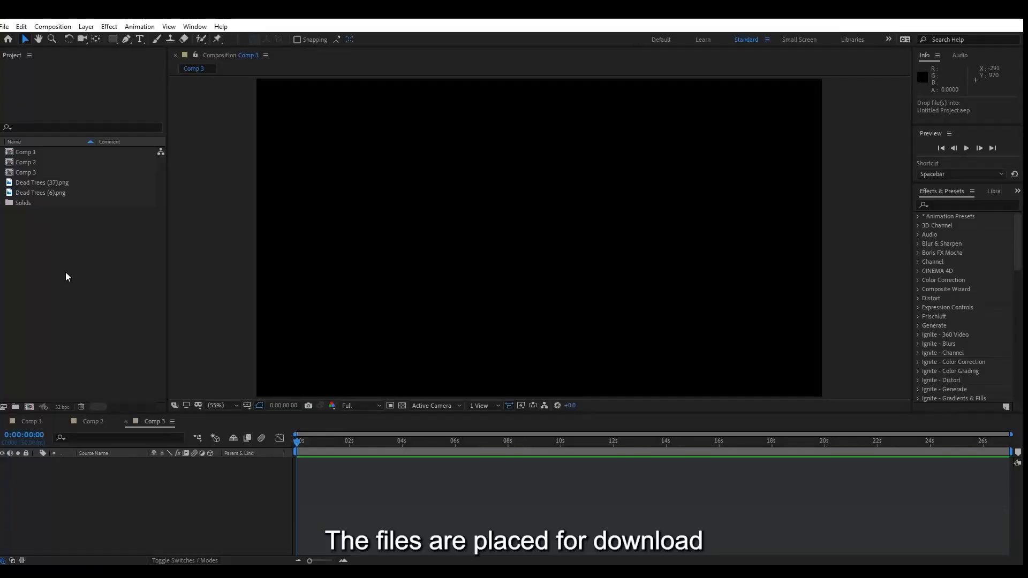
# Step: Import the cut-out and sky images, and add TexturesCom_OrnamentsPillar0113_1_M.png to Comp 3 as a 3D layer
pyautogui.click(43, 266)
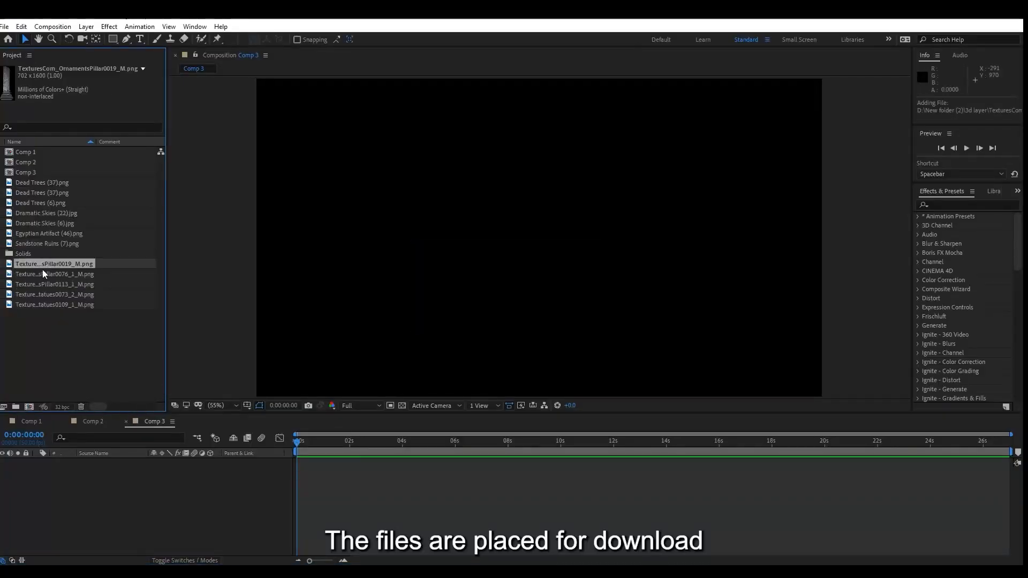
pyautogui.click(40, 276)
pyautogui.click(35, 295)
pyautogui.click(36, 285)
pyautogui.click(39, 276)
pyautogui.moveTo(39, 285); pyautogui.dragTo(134, 482)
pyautogui.click(59, 294)
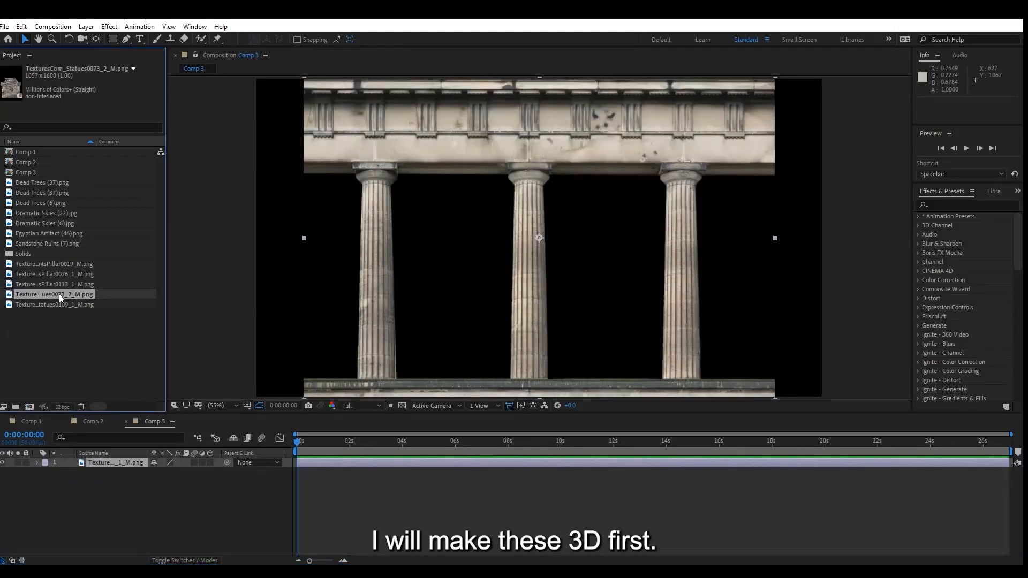
pyautogui.click(60, 285)
pyautogui.click(210, 462)
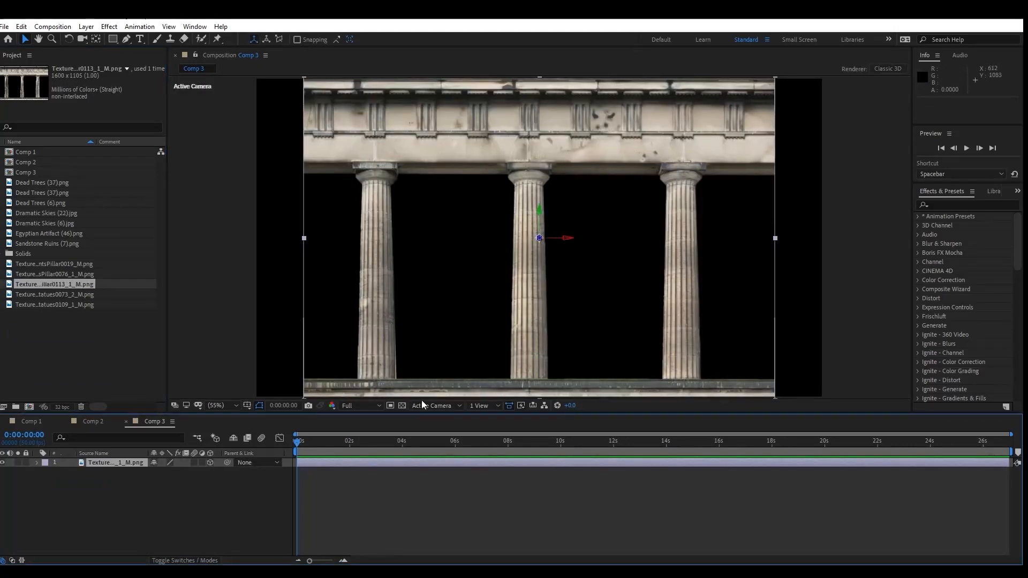
# Step: Add the archway image TexturesCom_OrnamentsPillar0076_1_M.png above the colonnade in Comp 3 as a 3D layer
pyautogui.click(65, 296)
pyautogui.click(56, 305)
pyautogui.click(56, 275)
pyautogui.moveTo(54, 271); pyautogui.dragTo(97, 459)
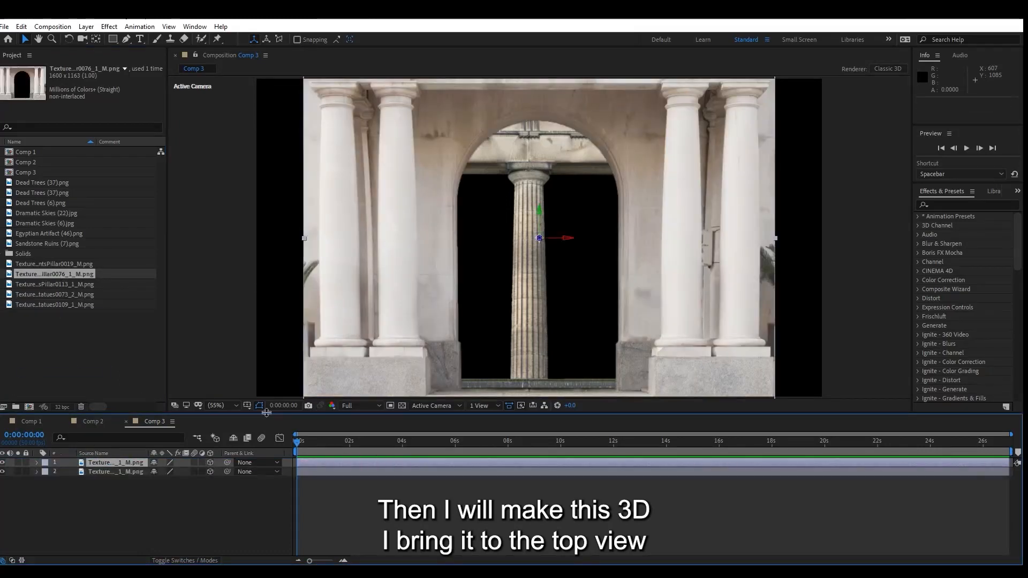
# Step: Show the composition from the Top view and move the archway layer back to a Z position of about 265.5
pyautogui.click(440, 408)
pyautogui.click(446, 429)
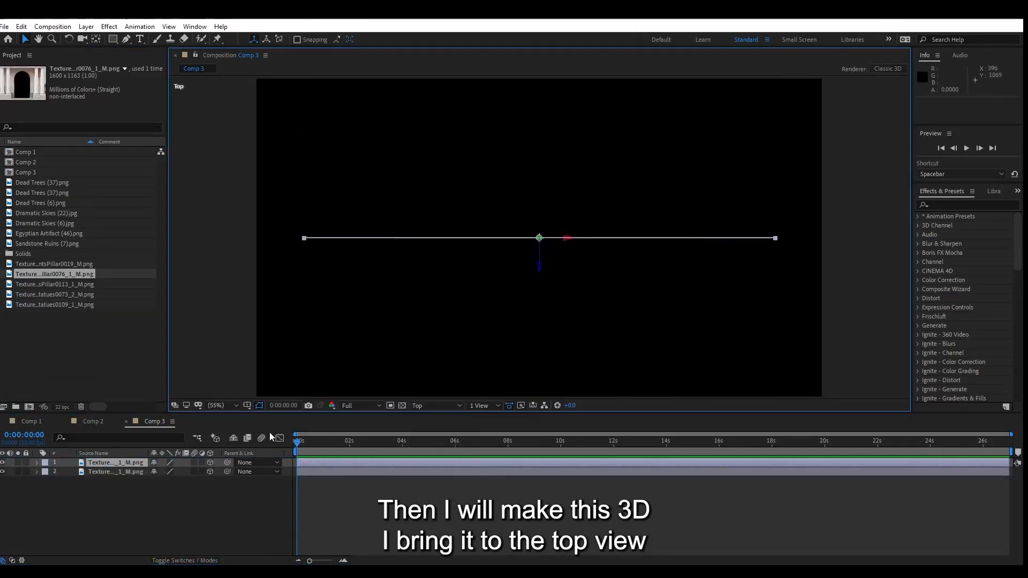
pyautogui.moveTo(542, 265); pyautogui.dragTo(549, 183)
# Step: Split the composition viewer into two side-by-side views, one showing Active Camera and the other Top
pyautogui.click(481, 406)
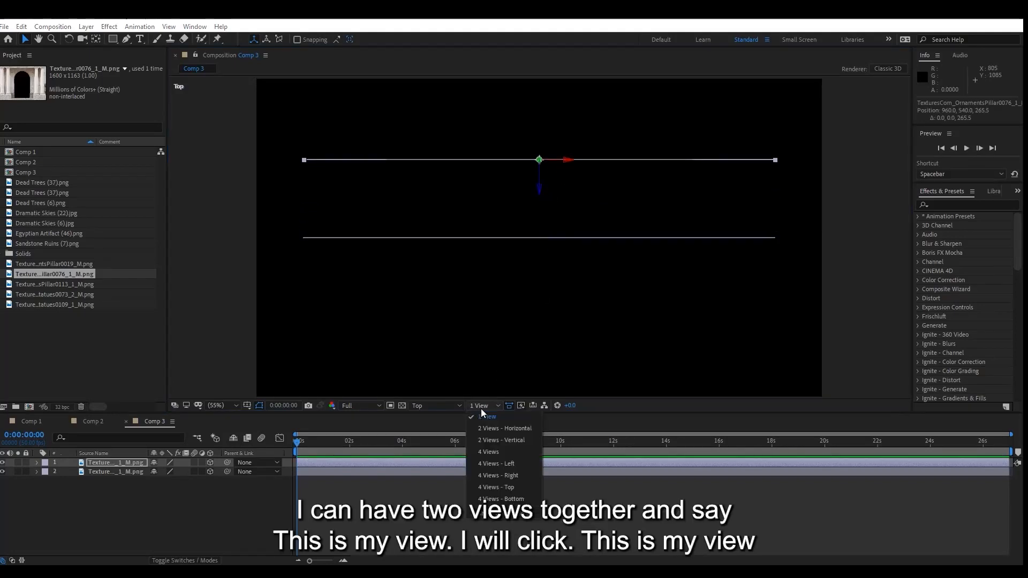
pyautogui.click(496, 439)
pyautogui.click(286, 303)
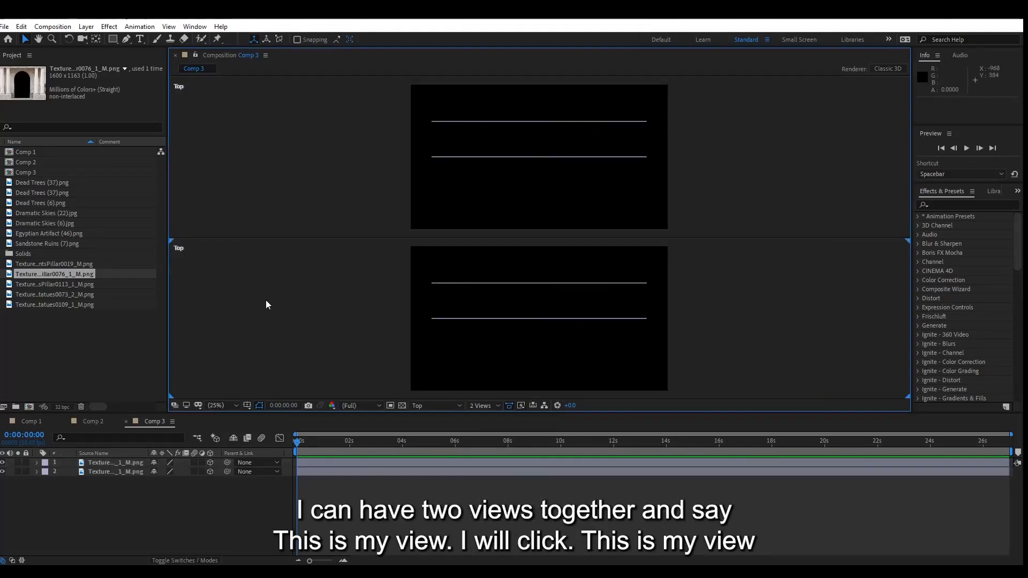
pyautogui.click(432, 406)
pyautogui.click(434, 416)
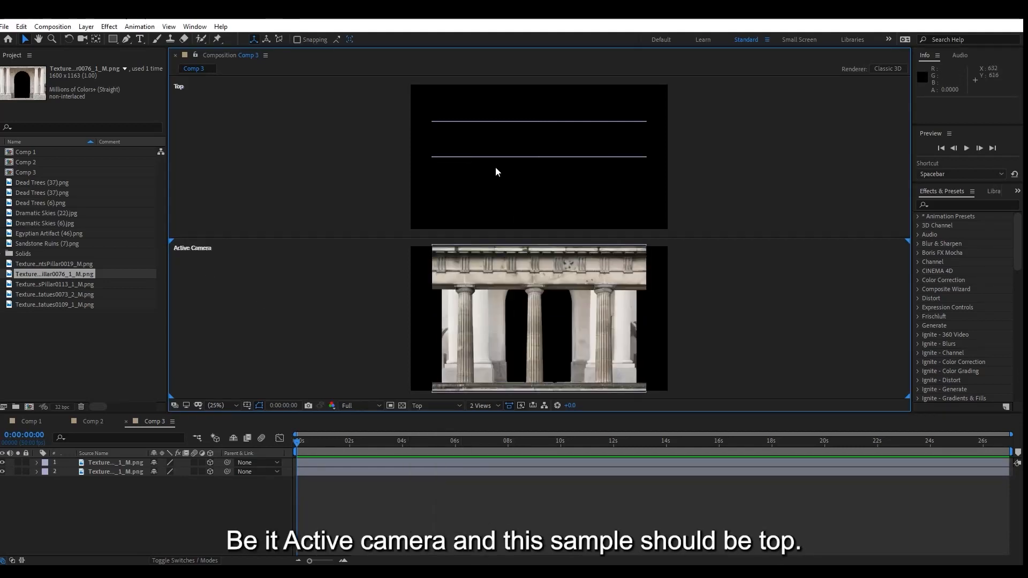
pyautogui.click(484, 406)
pyautogui.click(508, 427)
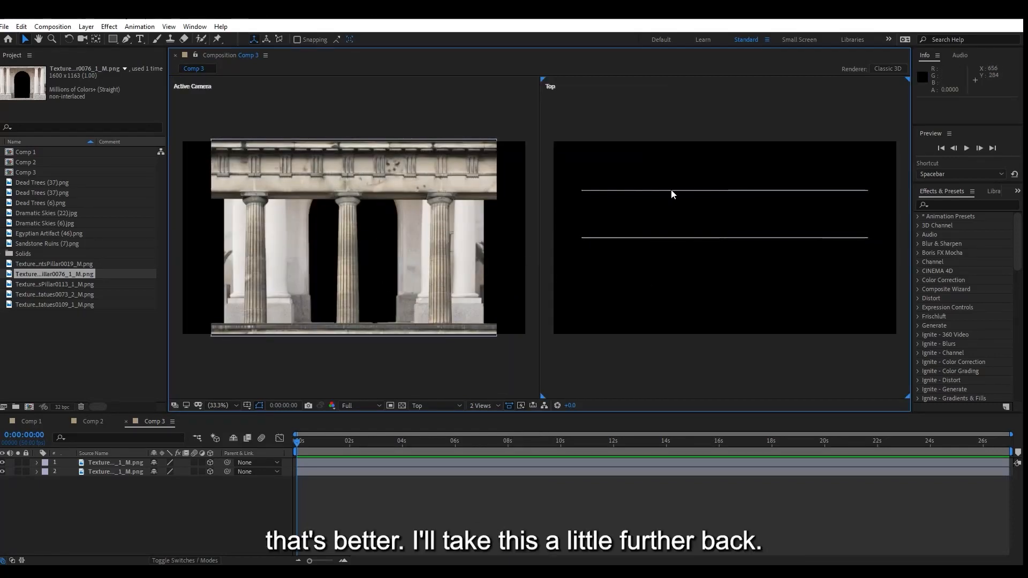
# Step: Move the archway layer further behind the colonnade, to a Z position of about 592.5
pyautogui.click(671, 191)
pyautogui.moveTo(724, 203); pyautogui.dragTo(723, 147)
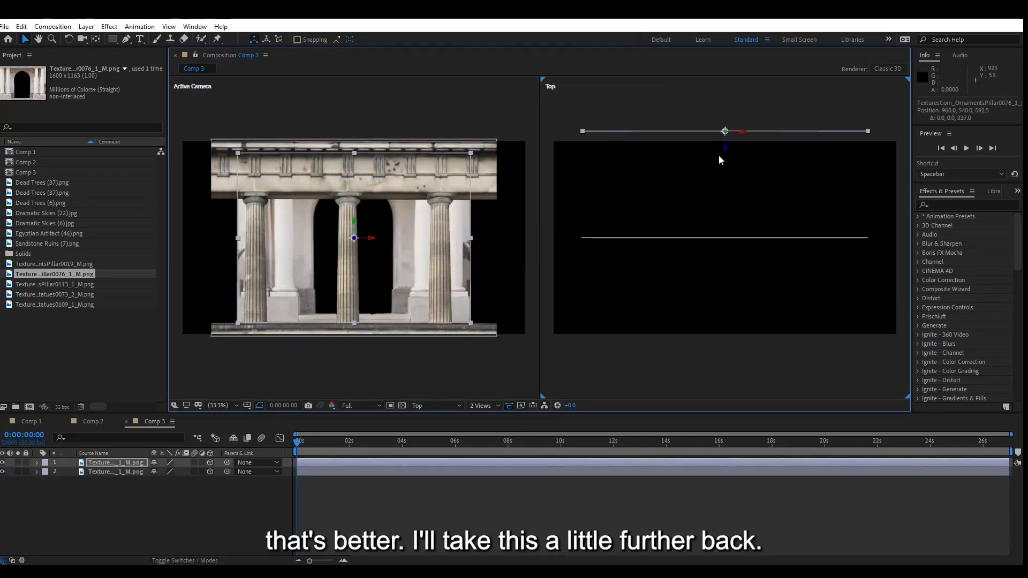
pyautogui.scroll(4, 719, 195)
pyautogui.moveTo(719, 194); pyautogui.dragTo(718, 228)
pyautogui.hotkey('ctrl', '-')
pyautogui.hotkey('ctrl', '-')
pyautogui.hotkey('ctrl', '-')
pyautogui.hotkey('ctrl', '-')
pyautogui.hotkey('ctrl', '-')
pyautogui.hotkey('ctrl', '-')
pyautogui.hotkey('ctrl', '-')
pyautogui.hotkey('ctrl', '-')
pyautogui.hotkey('ctrl', '-')
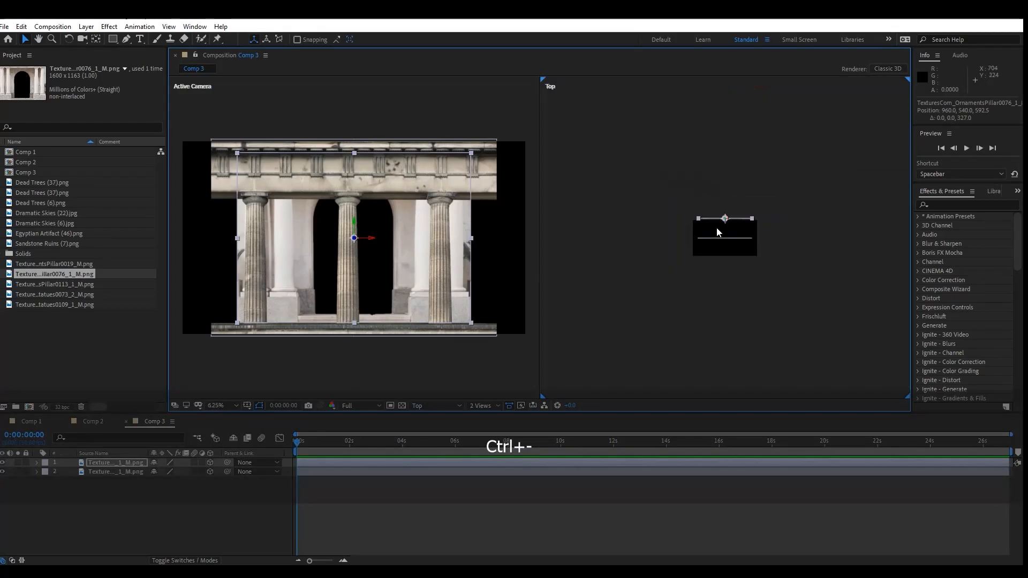
pyautogui.hotkey('ctrl', '=')
pyautogui.moveTo(726, 312); pyautogui.dragTo(715, 359)
pyautogui.scroll(-1, 604, 374)
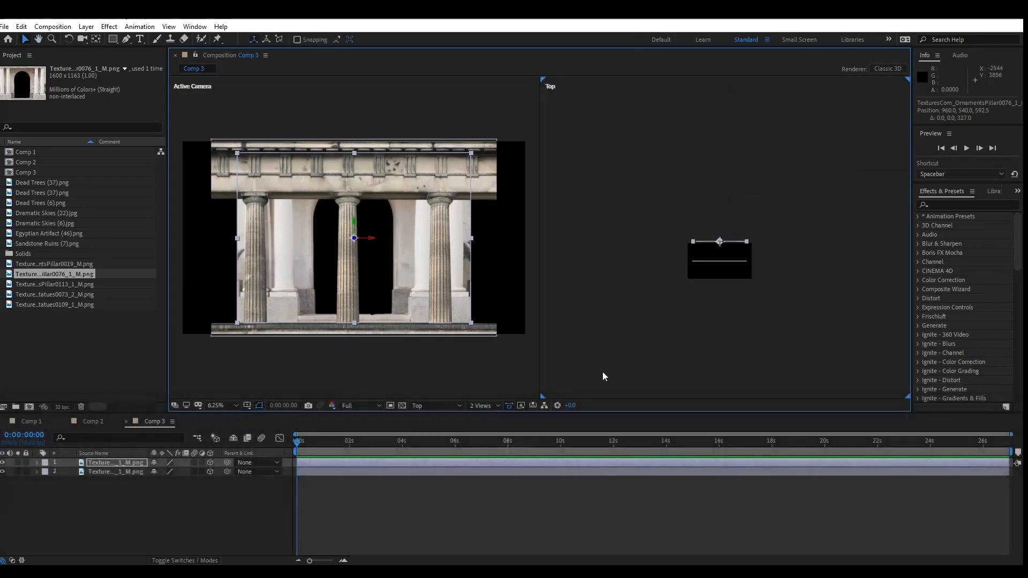
pyautogui.scroll(4, 723, 319)
pyautogui.moveTo(723, 318); pyautogui.dragTo(774, 244)
pyautogui.hotkey('ctrl', '-')
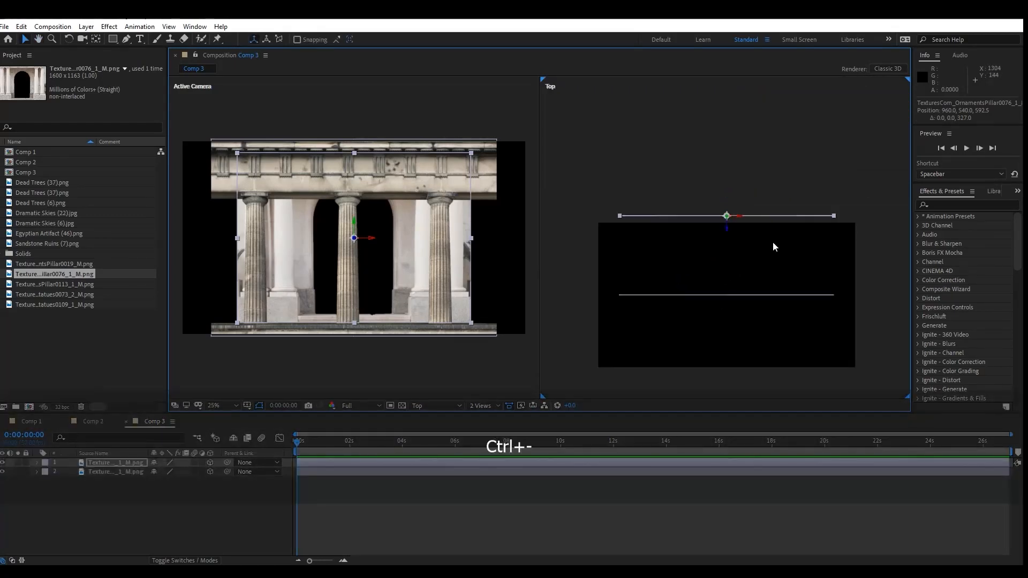
# Step: Add the monument image TexturesCom_Statues0073_2_M.png as a 3D layer and move it back behind the archway
pyautogui.click(54, 284)
pyautogui.moveTo(50, 294); pyautogui.dragTo(161, 498)
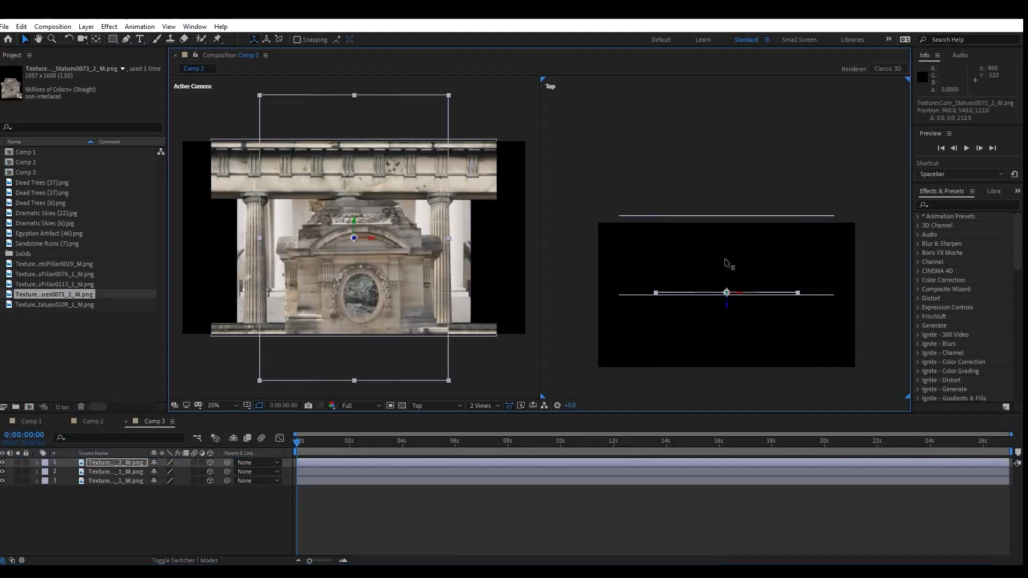
pyautogui.moveTo(727, 308); pyautogui.dragTo(726, 159)
# Step: Add the lion image TexturesCom_Statues0109_1_M.png as a 3D layer and move it back to the monument's depth, Z about 1140
pyautogui.click(43, 305)
pyautogui.moveTo(43, 305); pyautogui.dragTo(98, 458)
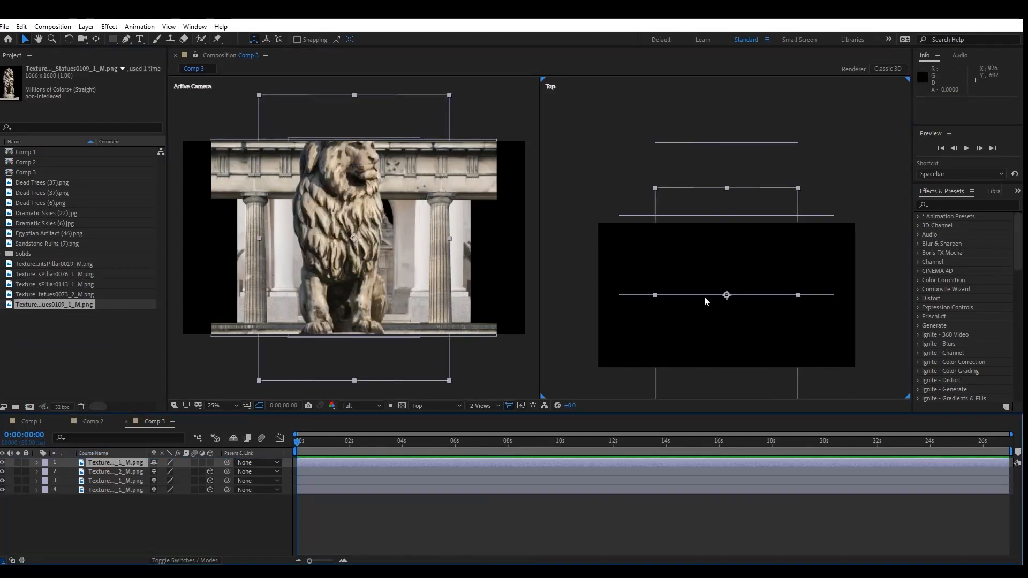
pyautogui.moveTo(730, 307); pyautogui.dragTo(730, 155)
# Step: Raise the lion layer above the monument and scale it down to about 49%
pyautogui.click(373, 134)
pyautogui.moveTo(374, 134); pyautogui.dragTo(373, 117)
pyautogui.moveTo(422, 268); pyautogui.dragTo(387, 226)
pyautogui.hotkey('ctrl', 'z')
pyautogui.click(115, 463)
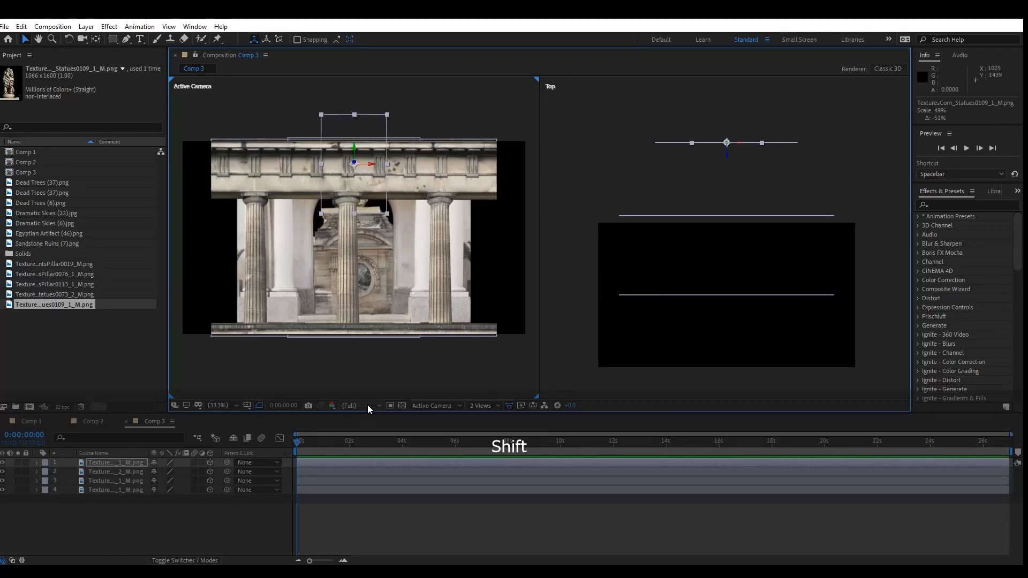
pyautogui.click(580, 371)
# Step: Change the Top view to Front and hide the archway and colonnade layers
pyautogui.click(451, 407)
pyautogui.click(434, 431)
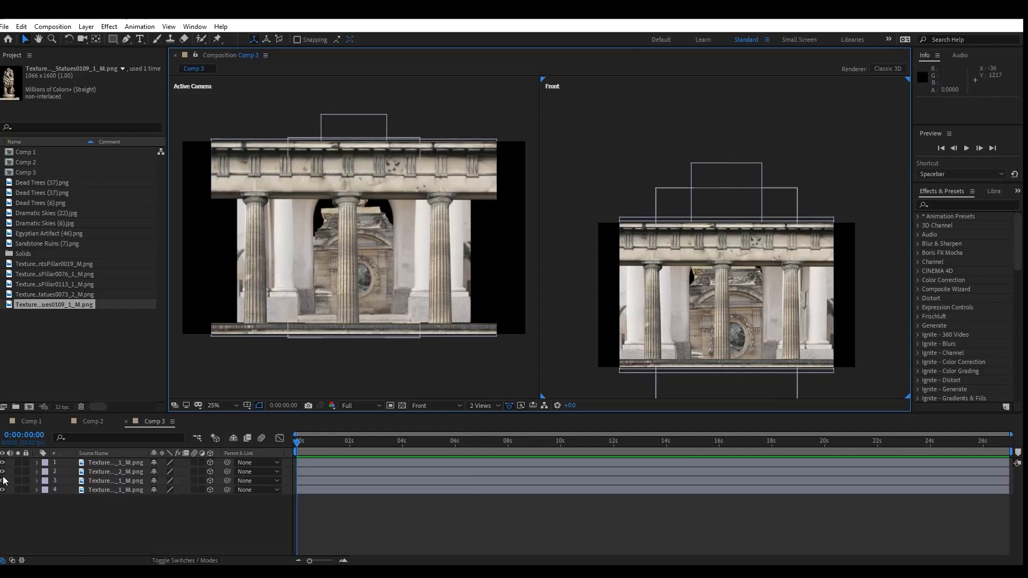
pyautogui.moveTo(3, 480); pyautogui.dragTo(2, 490)
# Step: Shrink the lion slightly and lower it onto the monument's top, at a Y position of about -3
pyautogui.click(731, 177)
pyautogui.moveTo(728, 204); pyautogui.dragTo(727, 205)
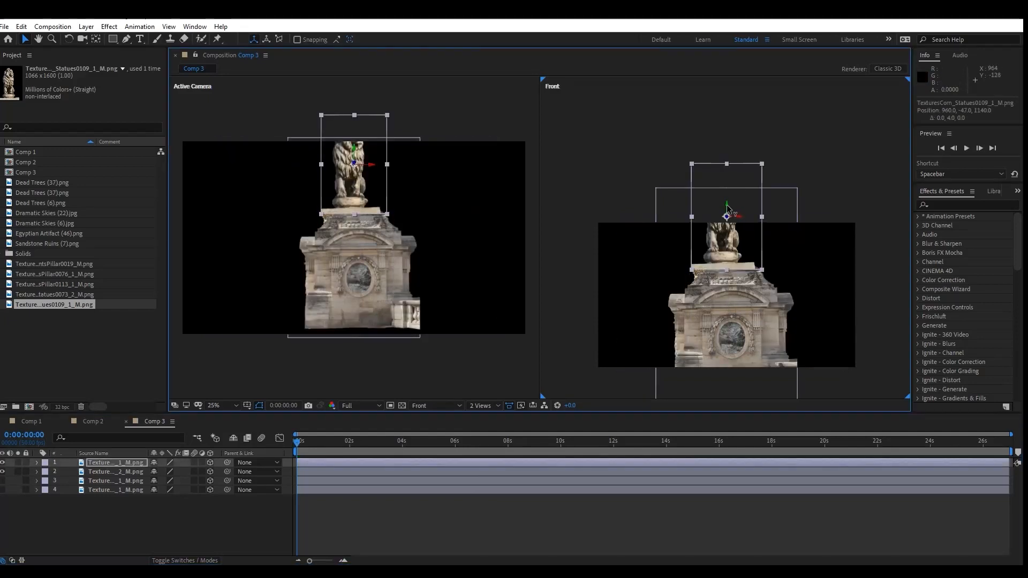
pyautogui.moveTo(763, 168); pyautogui.dragTo(756, 169)
pyautogui.moveTo(728, 206); pyautogui.dragTo(728, 212)
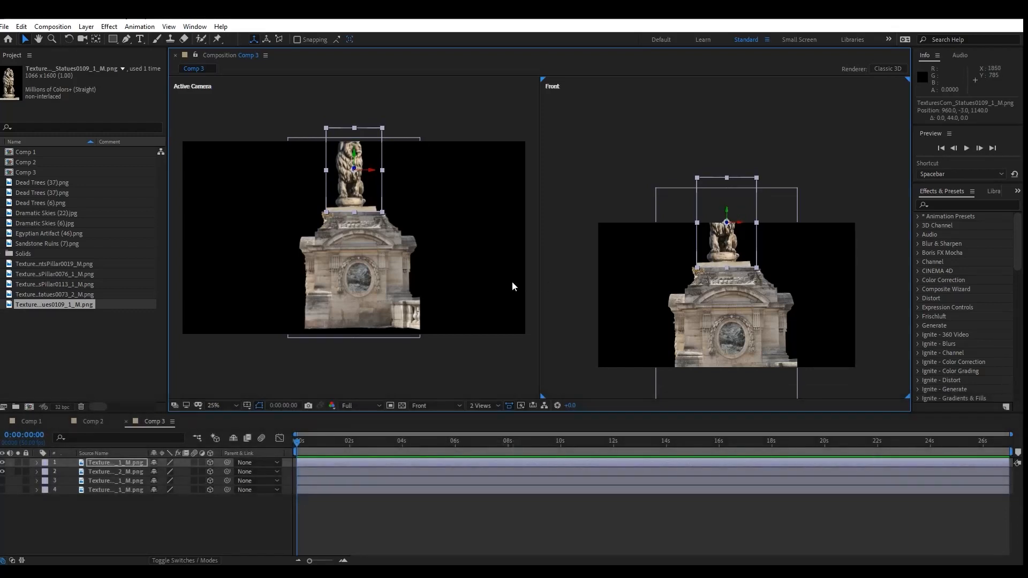
# Step: Show the archway and colonnade layers again and change the Front view back to Top
pyautogui.moveTo(3, 481); pyautogui.dragTo(3, 490)
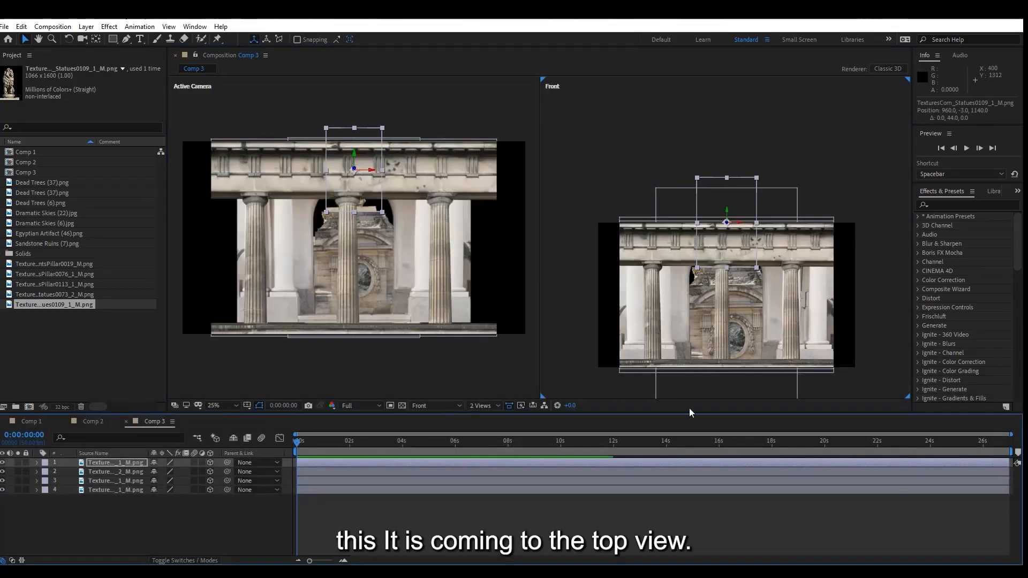
pyautogui.click(443, 406)
pyautogui.click(428, 472)
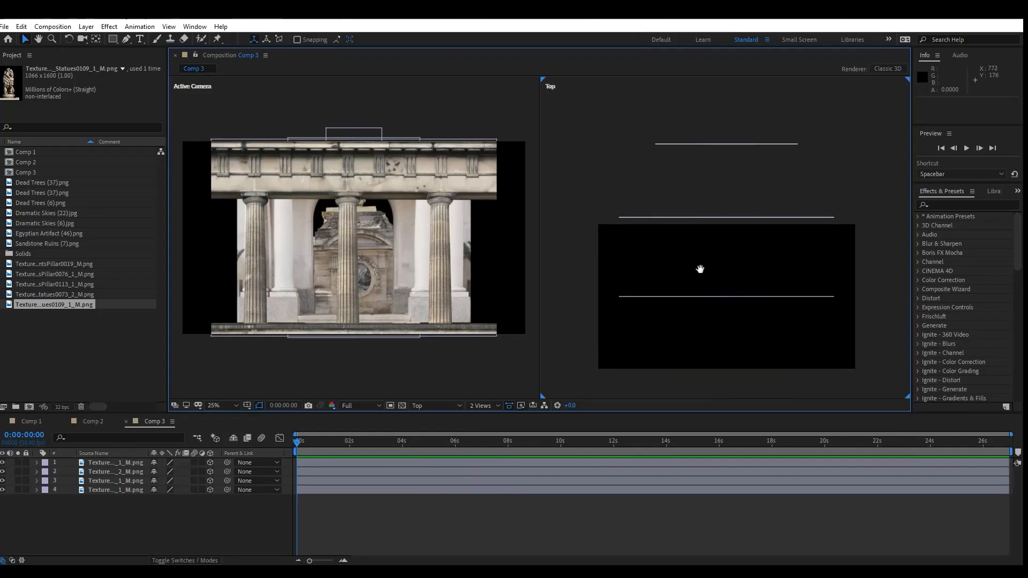
# Step: Add the single pillar image TexturesCom_OrnamentsPillar0019_M.png to Comp 3 as a 3D layer
pyautogui.press('Up')
pyautogui.press('Up')
pyautogui.press('Up')
pyautogui.press('Up')
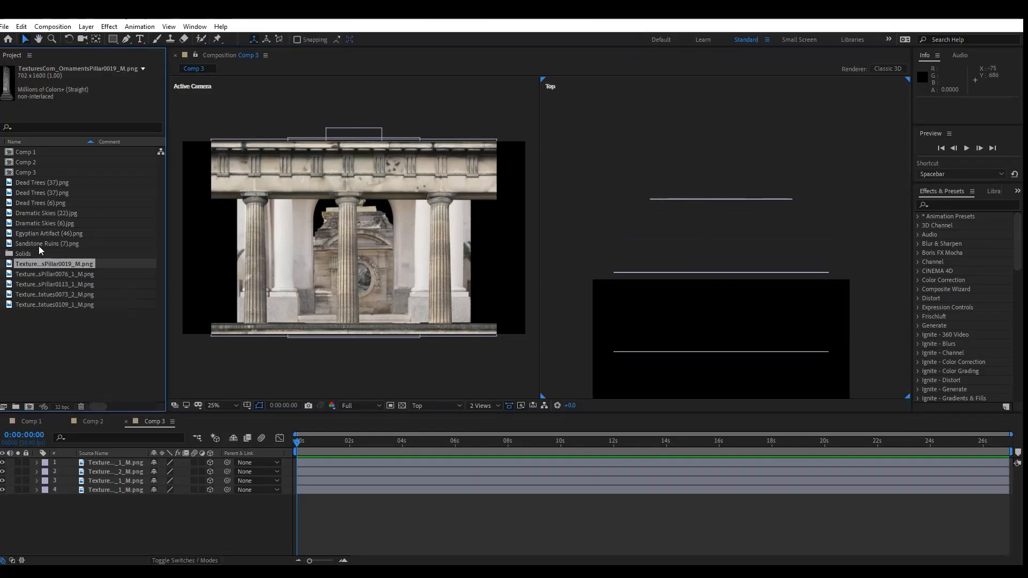
pyautogui.moveTo(38, 263); pyautogui.dragTo(84, 462)
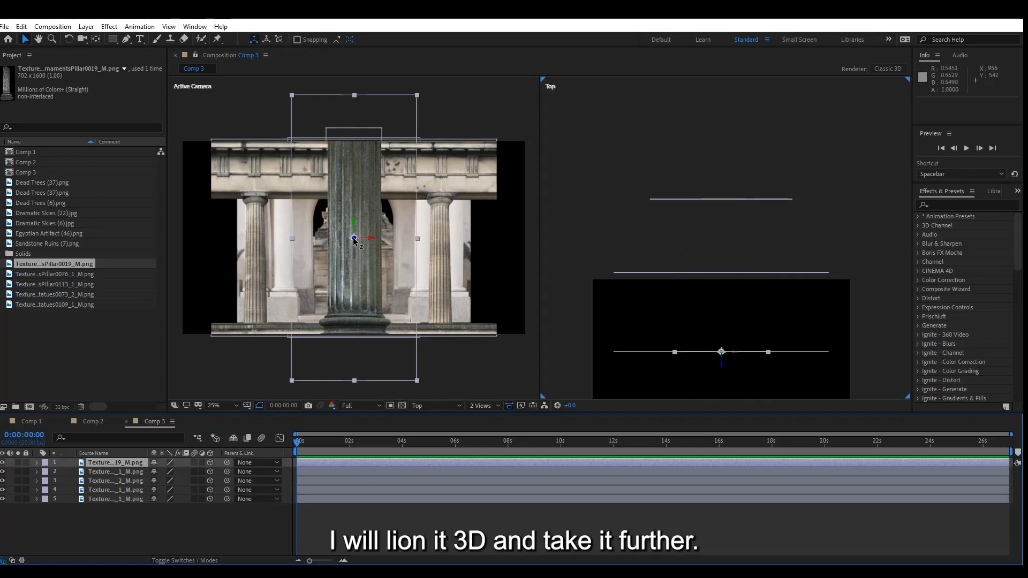
# Step: Bring the pillar forward of the colonnade to the frame's left edge, and place a duplicate at the right edge
pyautogui.moveTo(354, 241); pyautogui.dragTo(537, 298)
pyautogui.moveTo(727, 375); pyautogui.dragTo(727, 414)
pyautogui.moveTo(397, 372); pyautogui.dragTo(236, 370)
pyautogui.hotkey('ctrl', 'd')
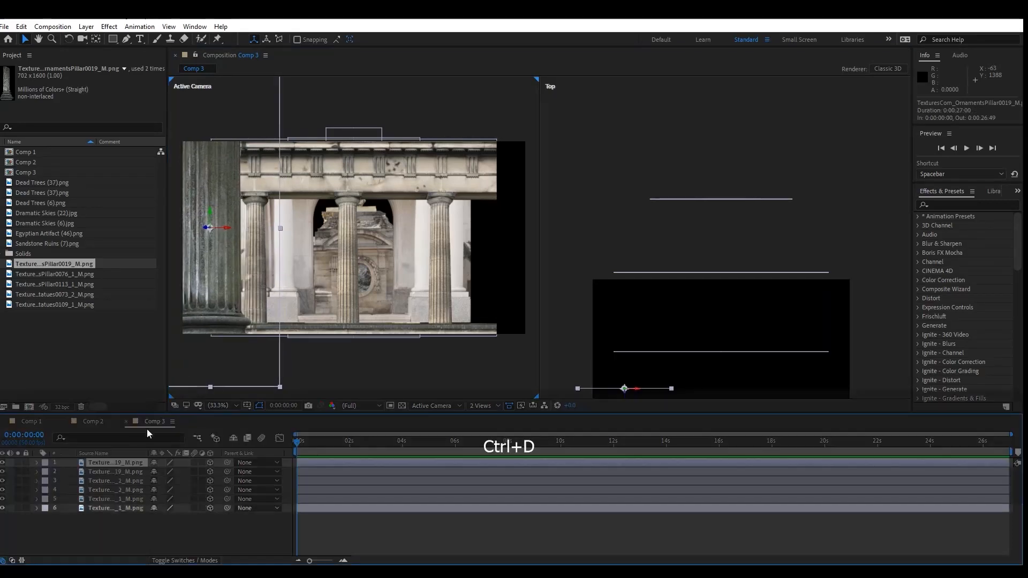
pyautogui.moveTo(227, 232); pyautogui.dragTo(483, 256)
# Step: Duplicate the archway layer and move the copy back to a Z position of about 916.5
pyautogui.click(111, 499)
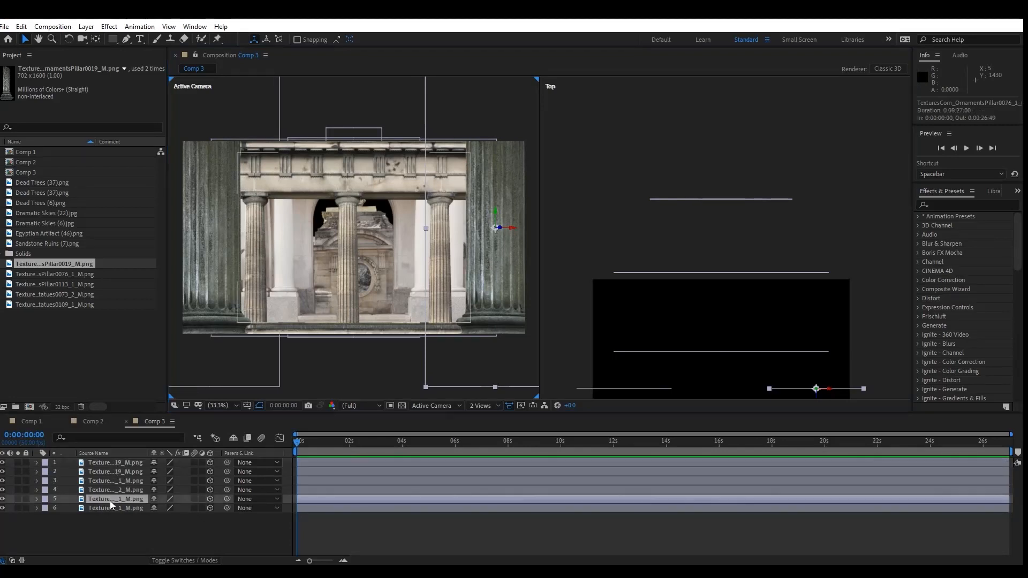
pyautogui.hotkey('ctrl', 'd')
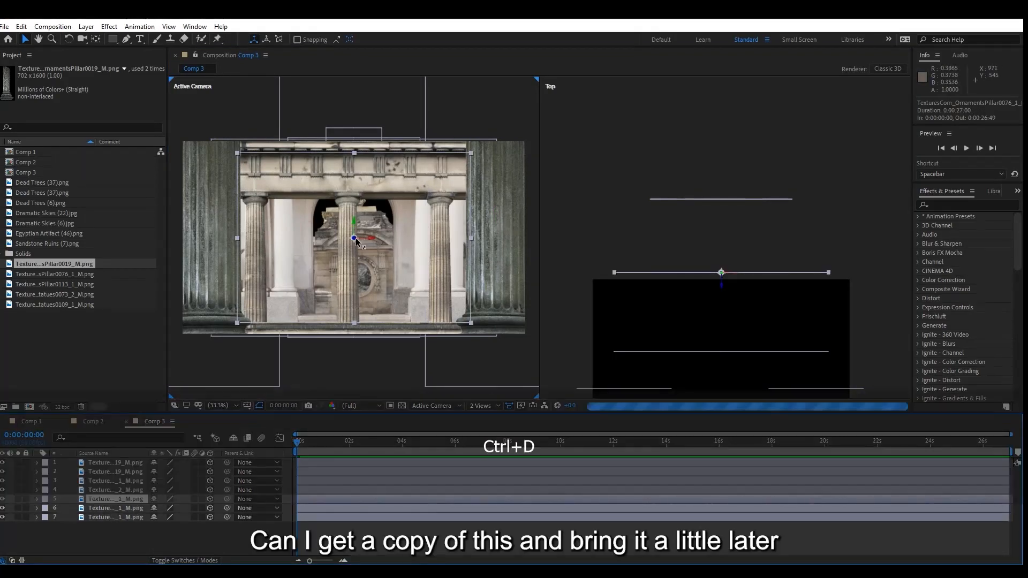
pyautogui.moveTo(722, 286); pyautogui.dragTo(722, 243)
# Step: Make two copies of the colonnade layer and space them behind the original, the farther one at Z about 412
pyautogui.click(700, 352)
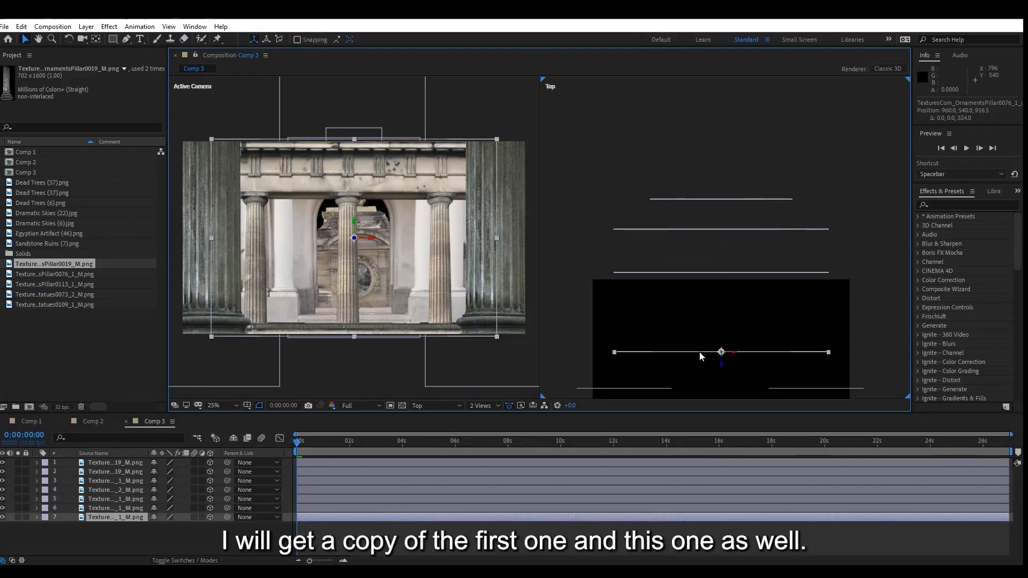
pyautogui.hotkey('ctrl', 'd')
pyautogui.moveTo(722, 360); pyautogui.dragTo(722, 309)
pyautogui.hotkey('ctrl', 'd')
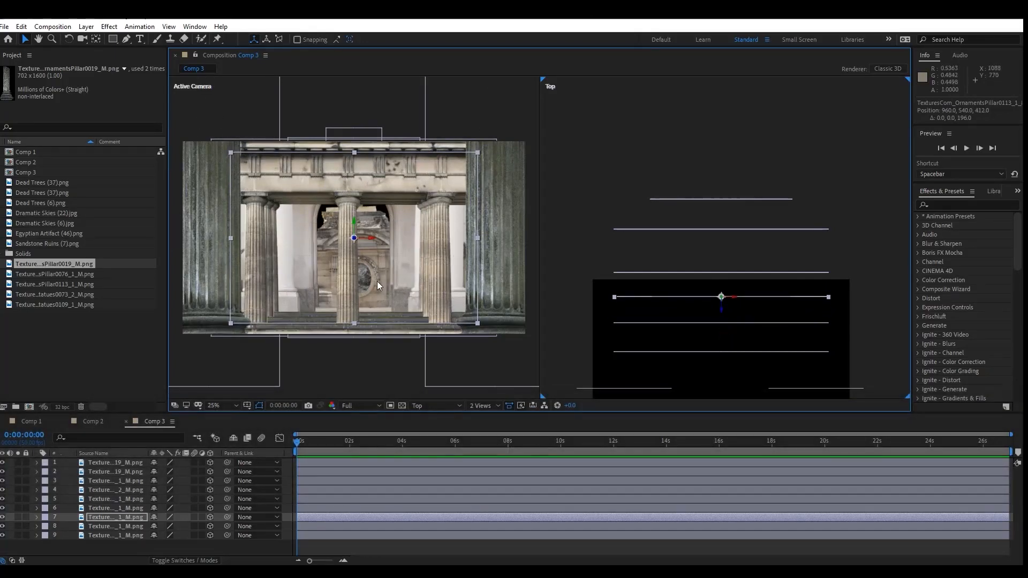
# Step: Add Egyptian Artifact (46).png to Comp 3 as a 3D layer, scaled to about the frame's height and placed left of centre
pyautogui.click(34, 236)
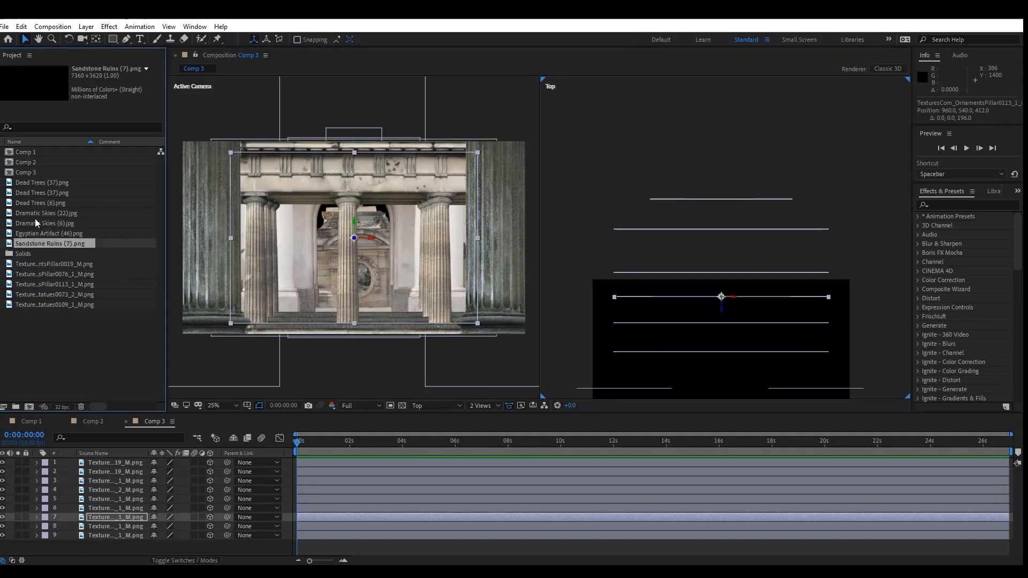
pyautogui.moveTo(39, 234); pyautogui.dragTo(88, 464)
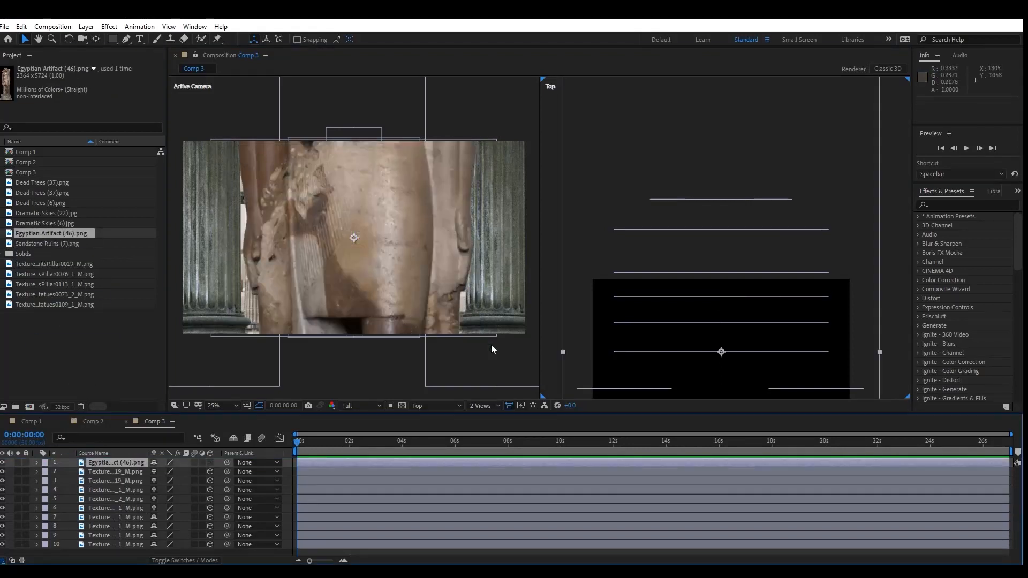
pyautogui.hotkey('ctrl', '-')
pyautogui.click(349, 362)
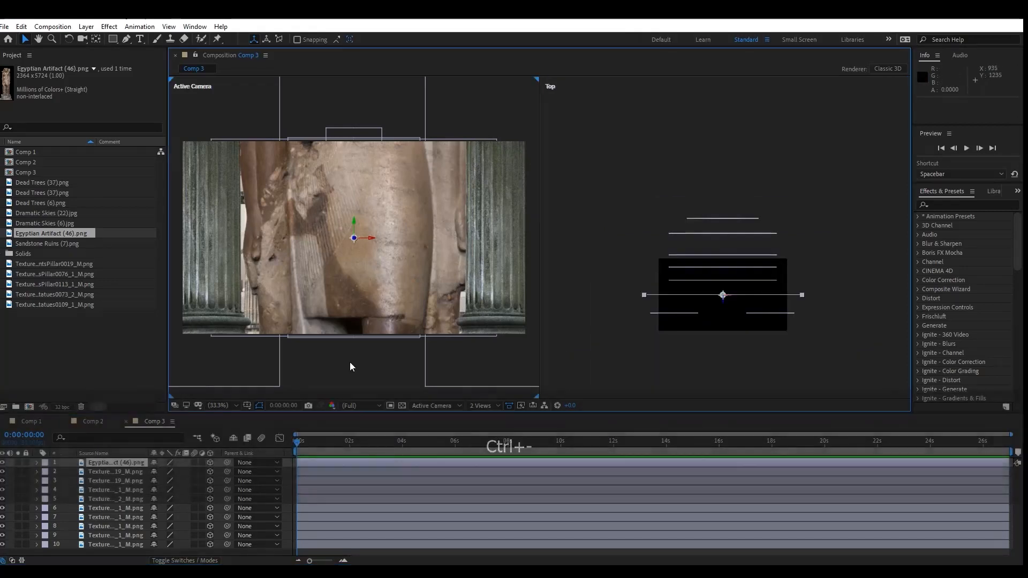
pyautogui.hotkey('ctrl', '-')
pyautogui.moveTo(461, 239); pyautogui.dragTo(340, 248)
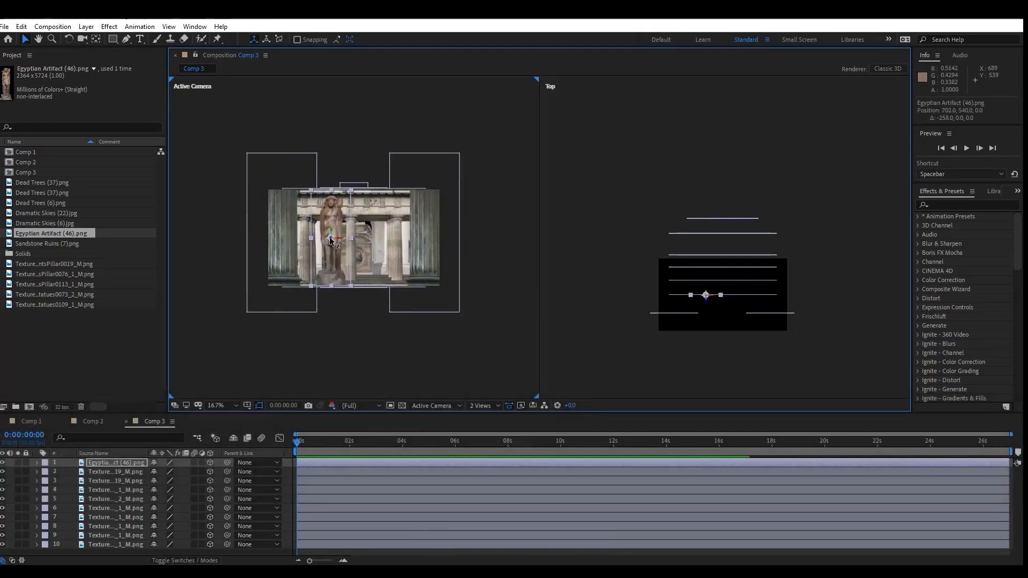
# Step: Bring the Egyptian statue forward to Z -208 and place a duplicate to the right of centre at X 1356
pyautogui.moveTo(707, 299); pyautogui.dragTo(709, 319)
pyautogui.moveTo(341, 243); pyautogui.dragTo(397, 242)
pyautogui.hotkey('ctrl', 'd')
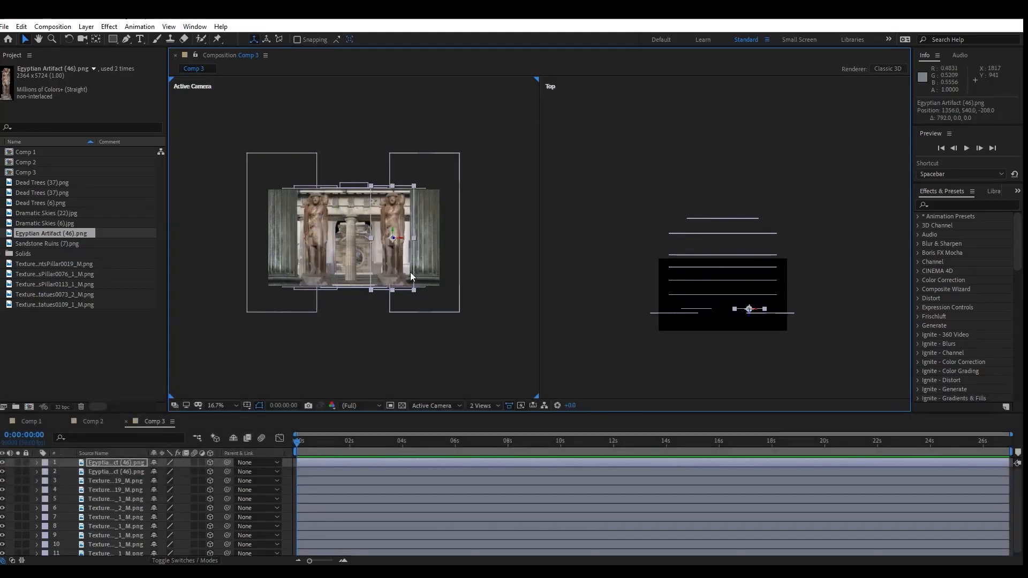
# Step: Add Sandstone Ruins (7).png to Comp 3 as a 3D layer and push it behind everything else to Z 1824
pyautogui.click(39, 294)
pyautogui.click(39, 273)
pyautogui.click(40, 264)
pyautogui.click(40, 232)
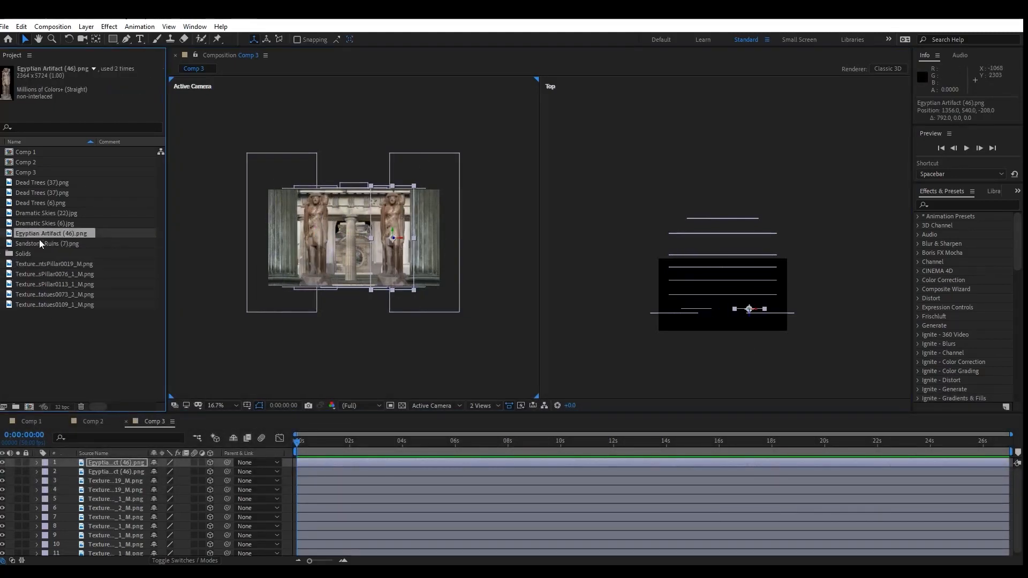
pyautogui.click(40, 243)
pyautogui.moveTo(39, 243); pyautogui.dragTo(85, 461)
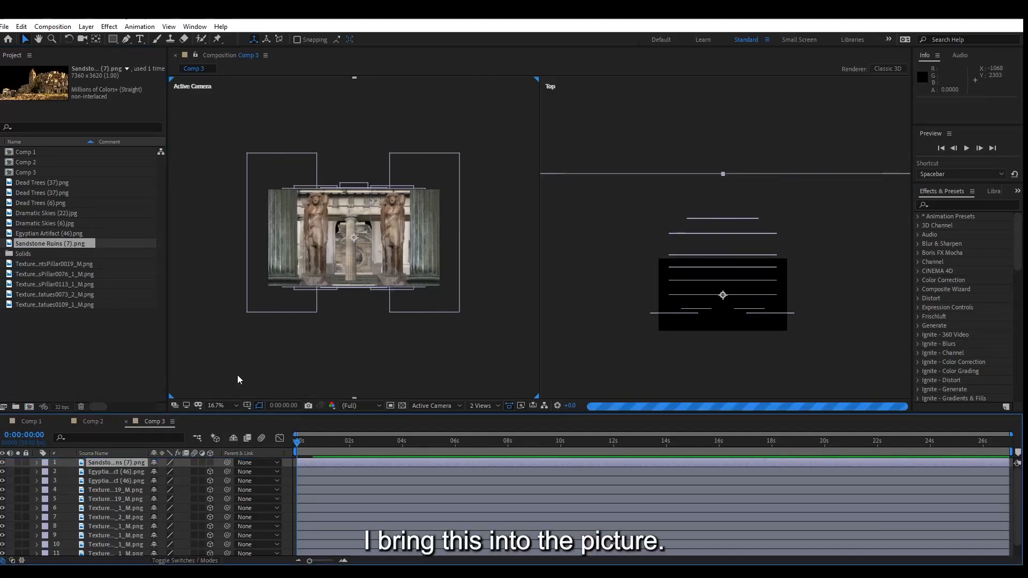
pyautogui.click(210, 463)
pyautogui.moveTo(721, 298); pyautogui.dragTo(714, 185)
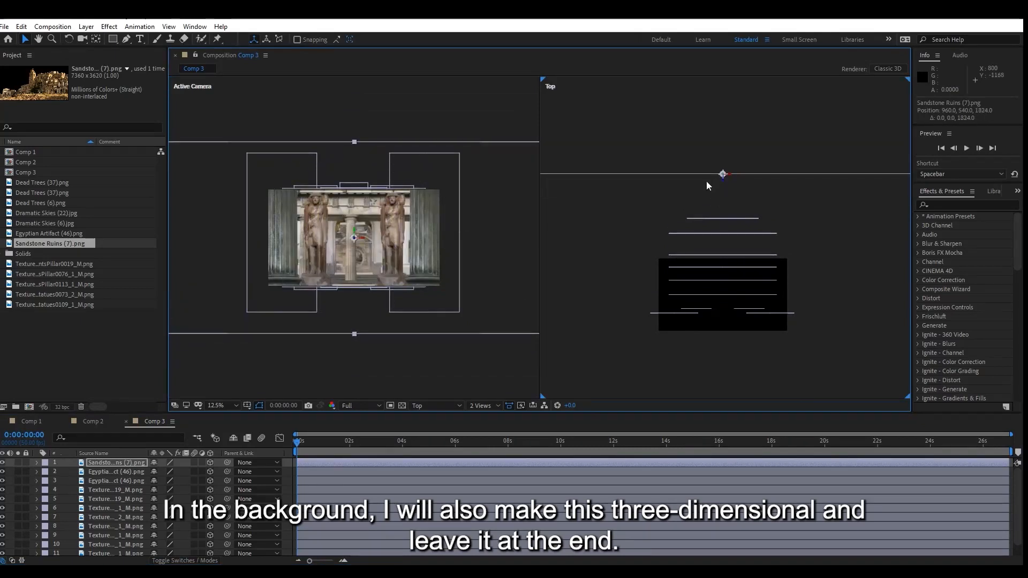
pyautogui.click(354, 406)
pyautogui.click(420, 406)
pyautogui.click(422, 417)
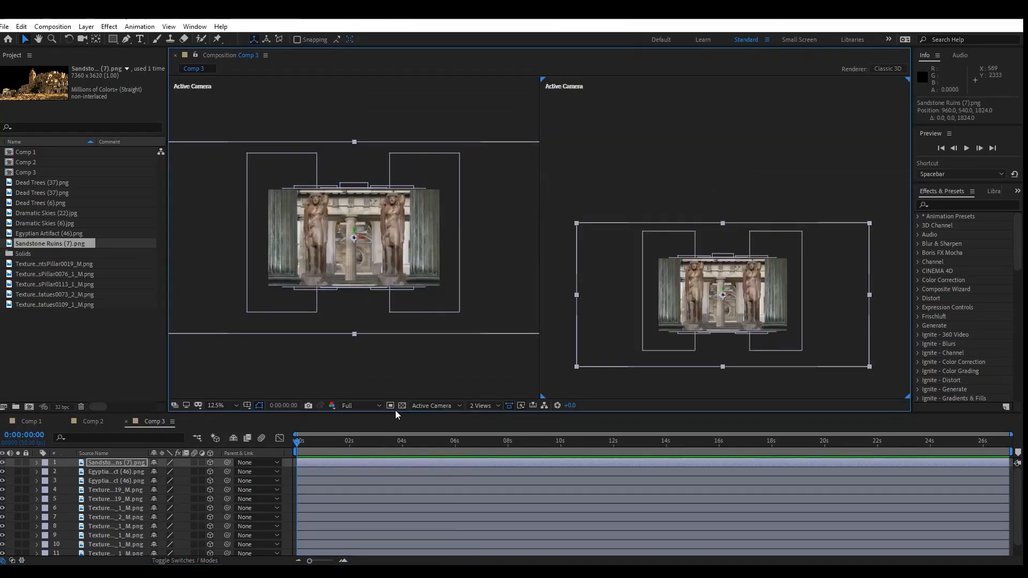
pyautogui.click(375, 407)
pyautogui.click(360, 430)
pyautogui.click(427, 406)
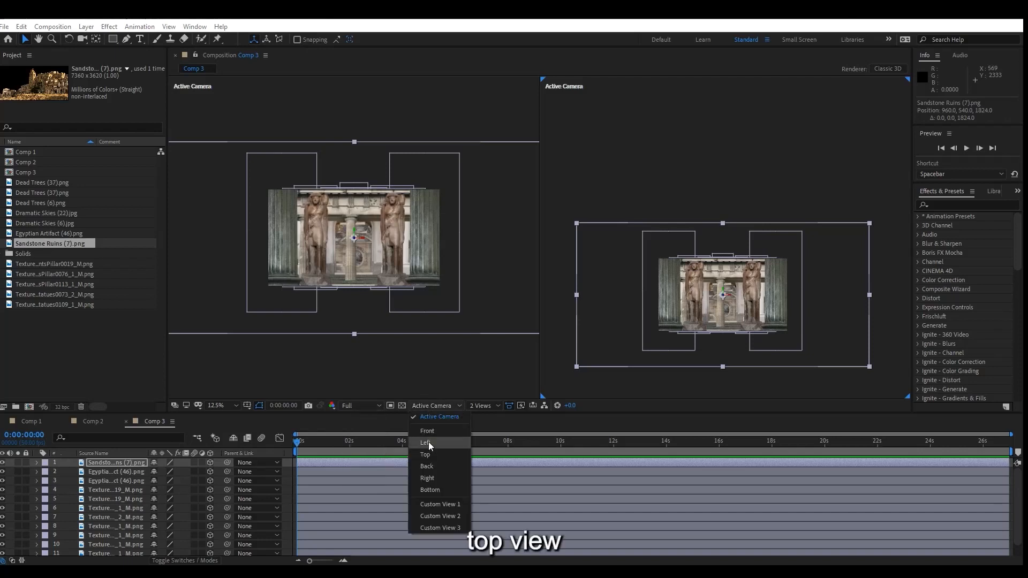
pyautogui.click(429, 454)
# Step: Fit the composition in the Active Camera view and add a new camera layer with the default settings
pyautogui.click(303, 375)
pyautogui.click(217, 406)
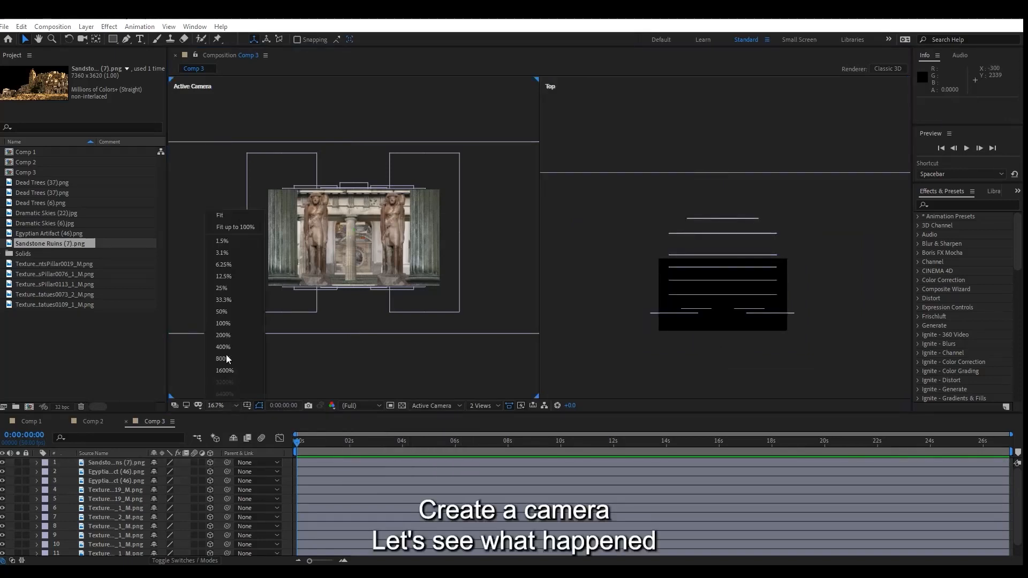
pyautogui.click(221, 220)
pyautogui.rightClick(201, 351)
pyautogui.moveTo(193, 358)
pyautogui.click(225, 410)
pyautogui.press('Return')
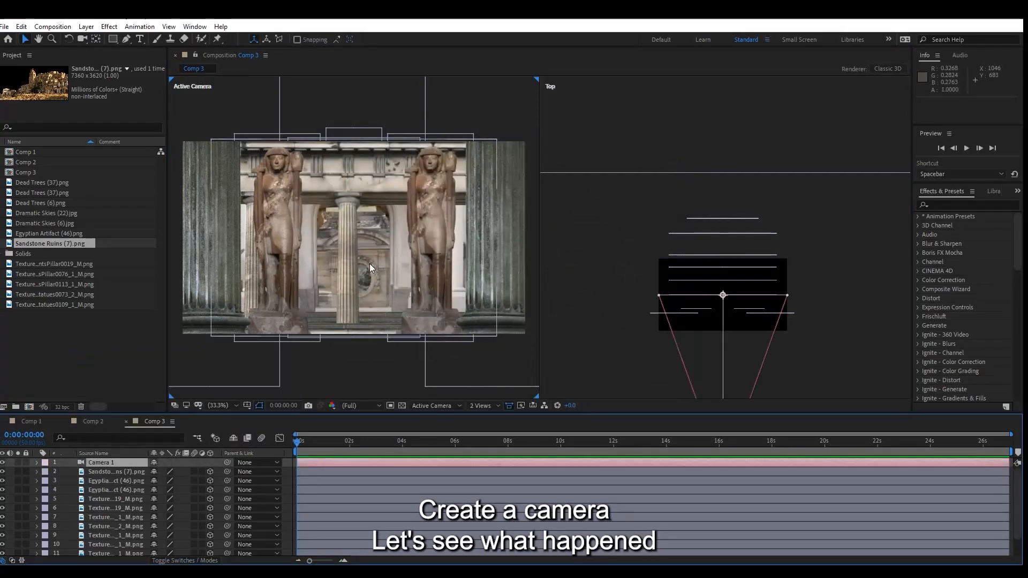
# Step: Change the viewer to a single view showing the Active Camera
pyautogui.click(484, 406)
pyautogui.click(490, 428)
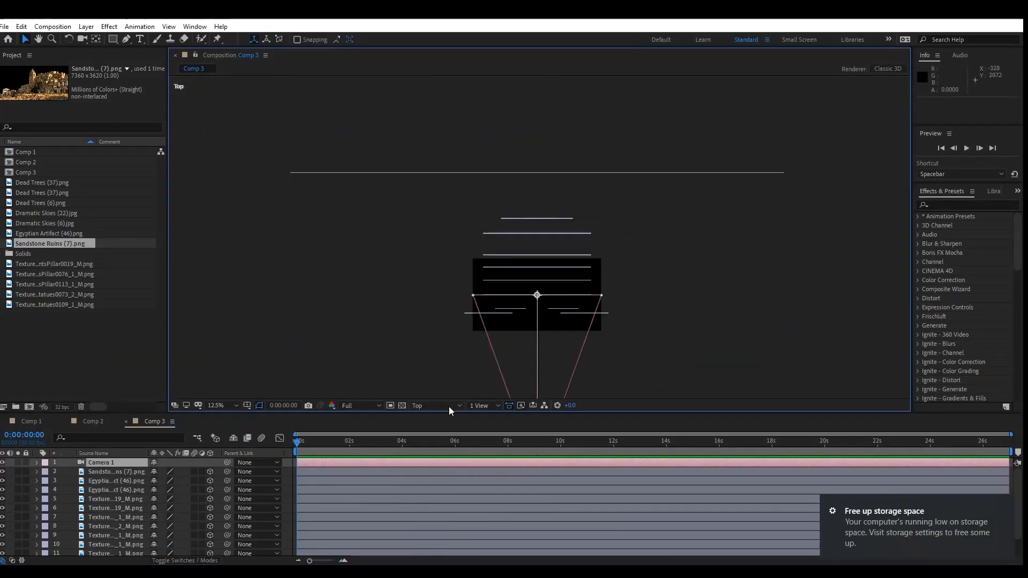
pyautogui.click(429, 405)
pyautogui.click(432, 417)
pyautogui.press('c')
pyautogui.moveTo(541, 316)
pyautogui.mouseDown()
pyautogui.moveTo(503, 324)
pyautogui.moveTo(543, 323)
pyautogui.mouseUp()
pyautogui.hotkey('ctrl', 'z')
pyautogui.hotkey('ctrl', 'z')
# Step: Keyframe all of the camera's transform properties at 0:00:00:00 and dolly it forward to Z -1906.7 at 0:00:01:47
pyautogui.click(223, 406)
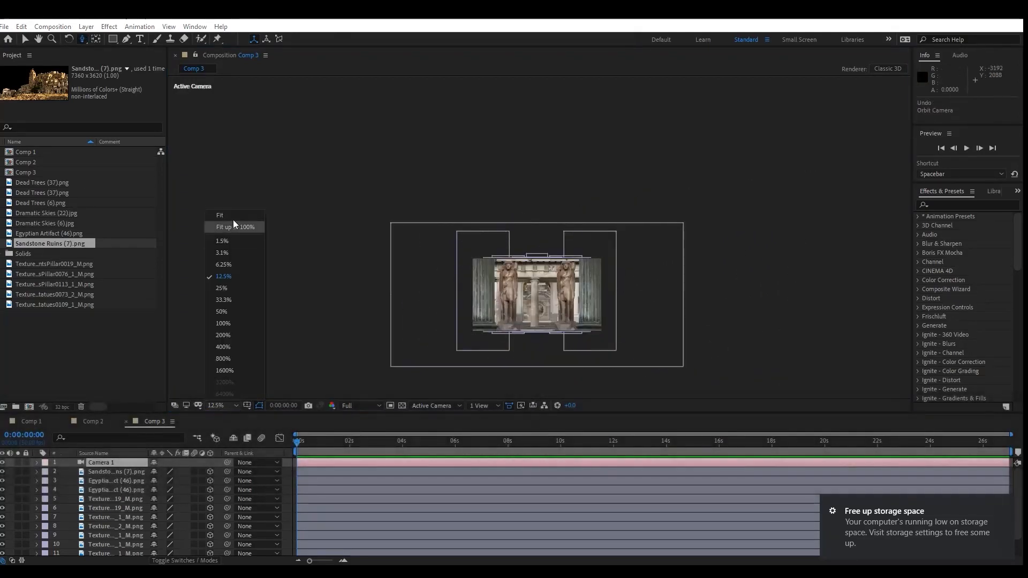
pyautogui.click(232, 228)
pyautogui.click(37, 463)
pyautogui.click(46, 473)
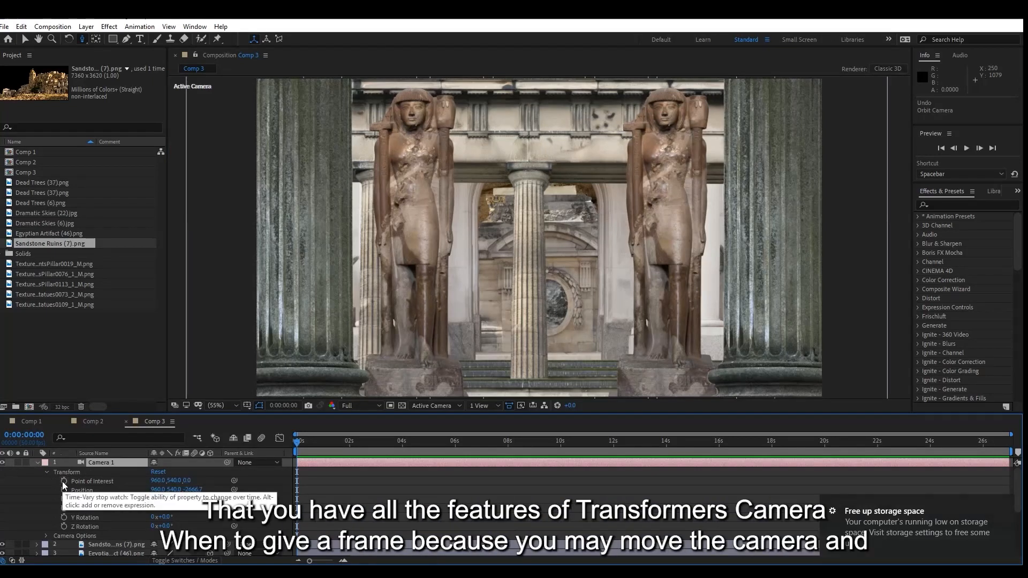
pyautogui.moveTo(64, 481); pyautogui.dragTo(64, 527)
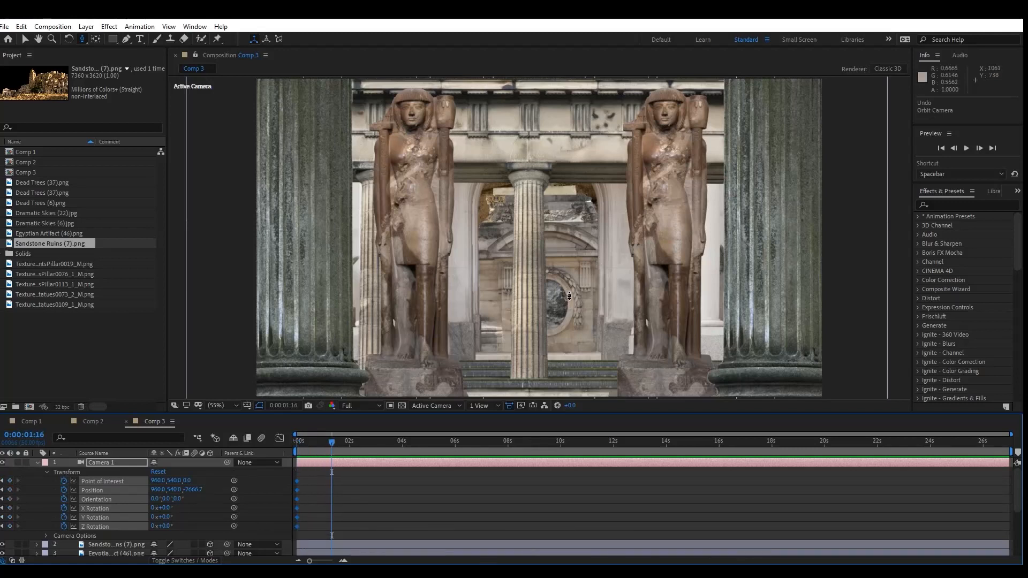
pyautogui.moveTo(569, 296); pyautogui.dragTo(533, 171)
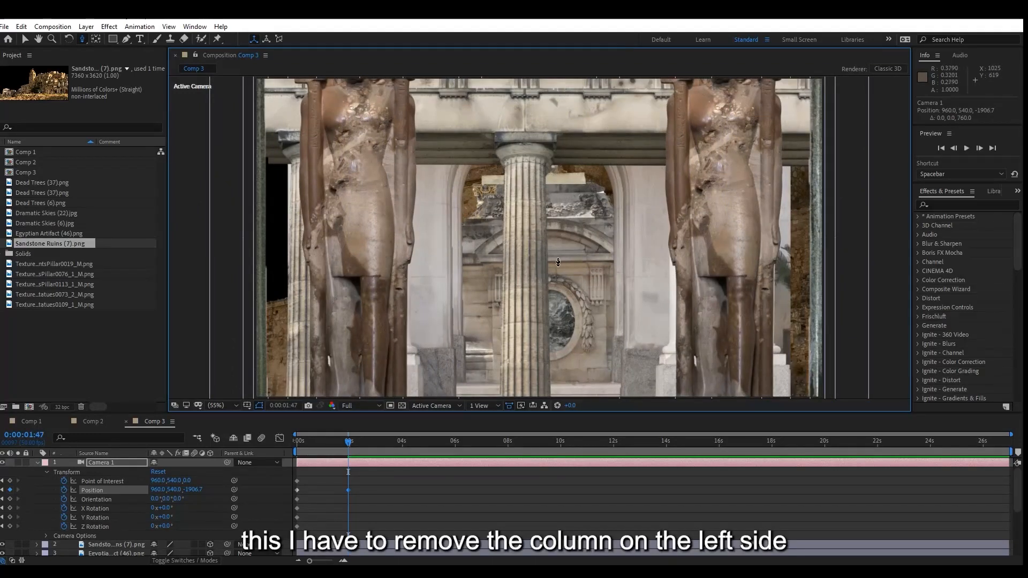
# Step: Shift the three colonnade layers left to X 740.6, duplicate them and move one set right to X 2298.2
pyautogui.moveTo(131, 412); pyautogui.dragTo(136, 364)
pyautogui.click(110, 495)
pyautogui.scroll(-2, 83, 530)
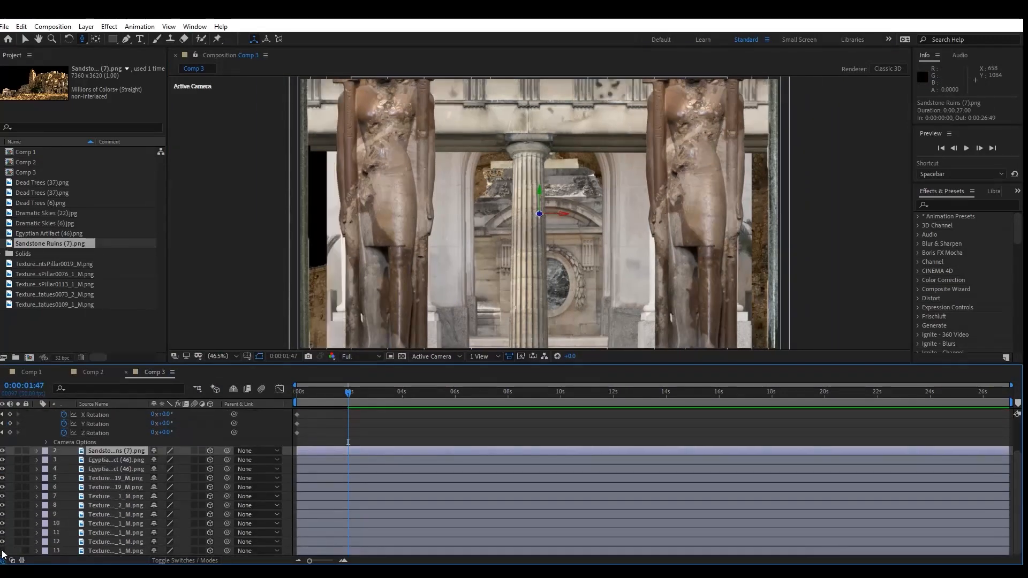
pyautogui.click(100, 533)
pyautogui.keyDown('shift'); pyautogui.click(100, 550); pyautogui.keyUp('shift')
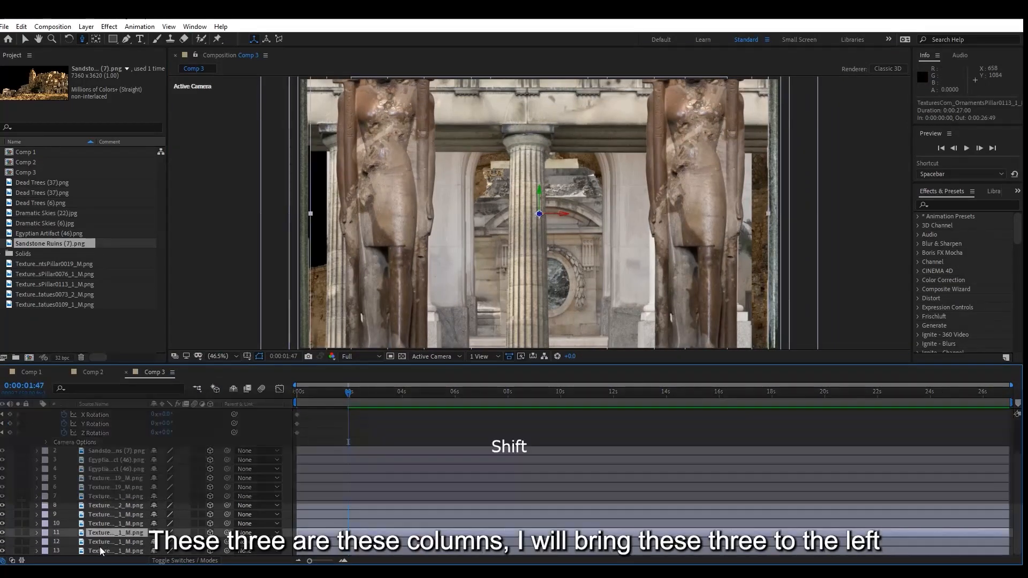
pyautogui.moveTo(562, 215); pyautogui.dragTo(508, 218)
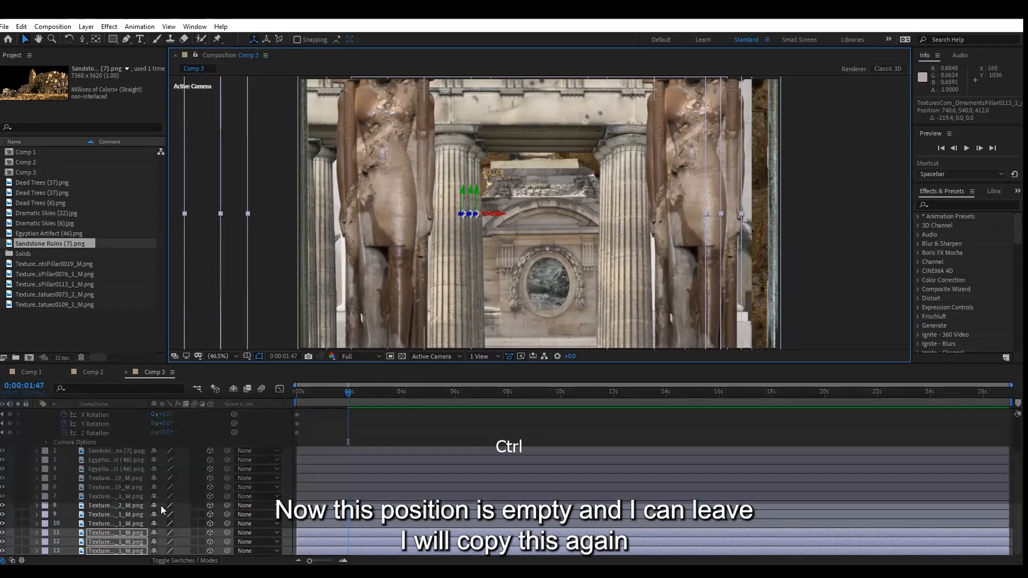
pyautogui.hotkey('ctrl', 'd')
pyautogui.moveTo(495, 214); pyautogui.dragTo(886, 224)
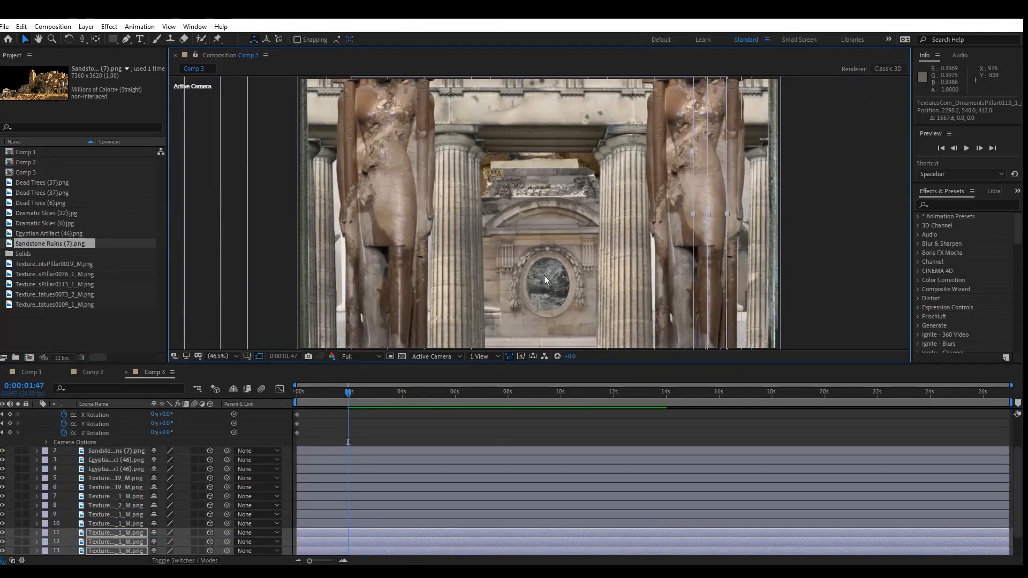
# Step: Dolly the camera forward to Z -500.7 and push the two archway layers back by 718.6 in Z
pyautogui.press('c')
pyautogui.moveTo(608, 300); pyautogui.dragTo(622, 64)
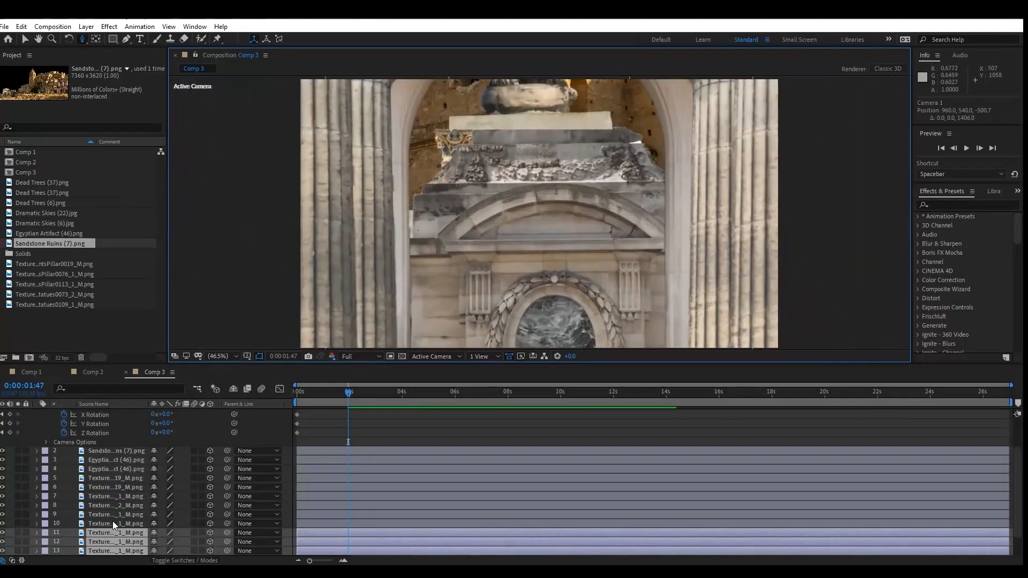
pyautogui.click(116, 523)
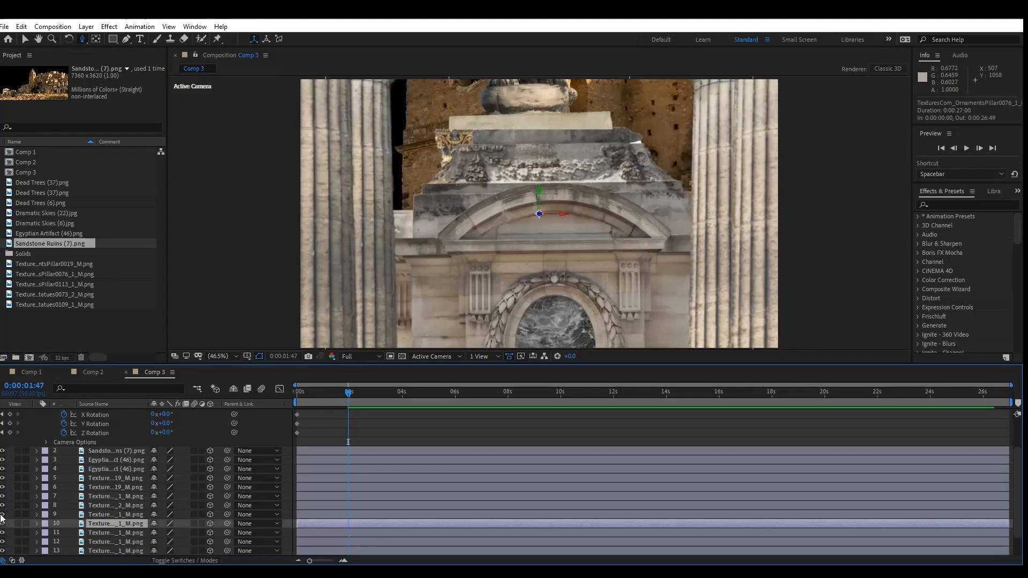
pyautogui.keyDown('shift'); pyautogui.click(111, 515); pyautogui.keyUp('shift')
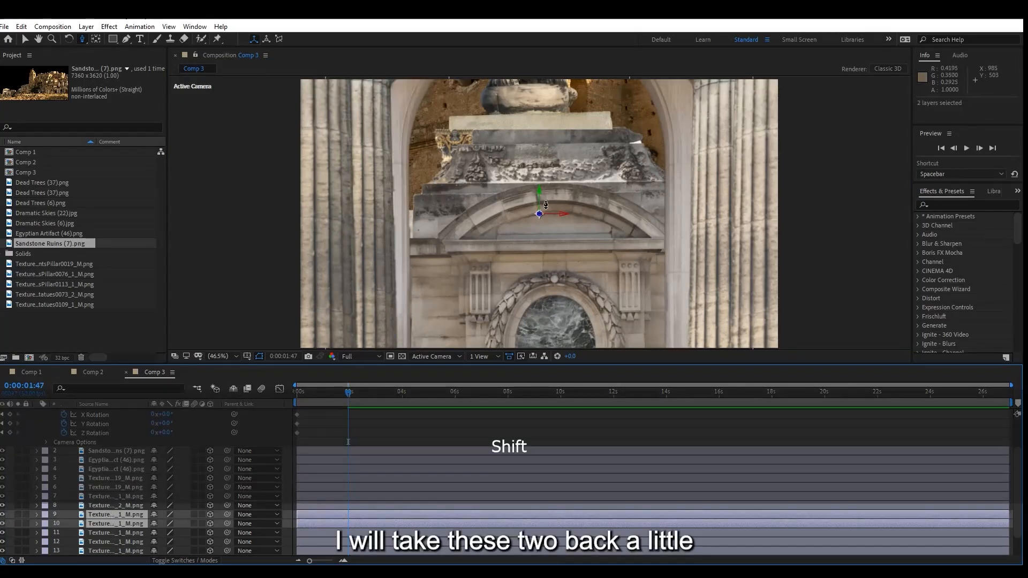
pyautogui.moveTo(540, 216); pyautogui.dragTo(488, 342)
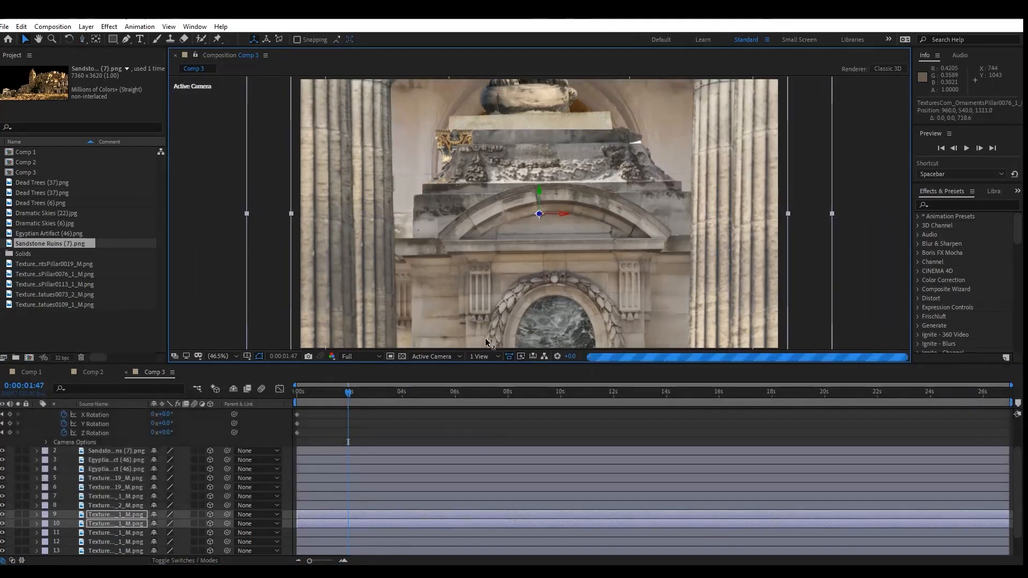
# Step: Push the monument and lion statue layers back together by 1110.1 in Z, behind the archways
pyautogui.click(111, 497)
pyautogui.keyDown('ctrl'); pyautogui.click(108, 506); pyautogui.keyUp('ctrl')
pyautogui.moveTo(540, 214); pyautogui.dragTo(459, 384)
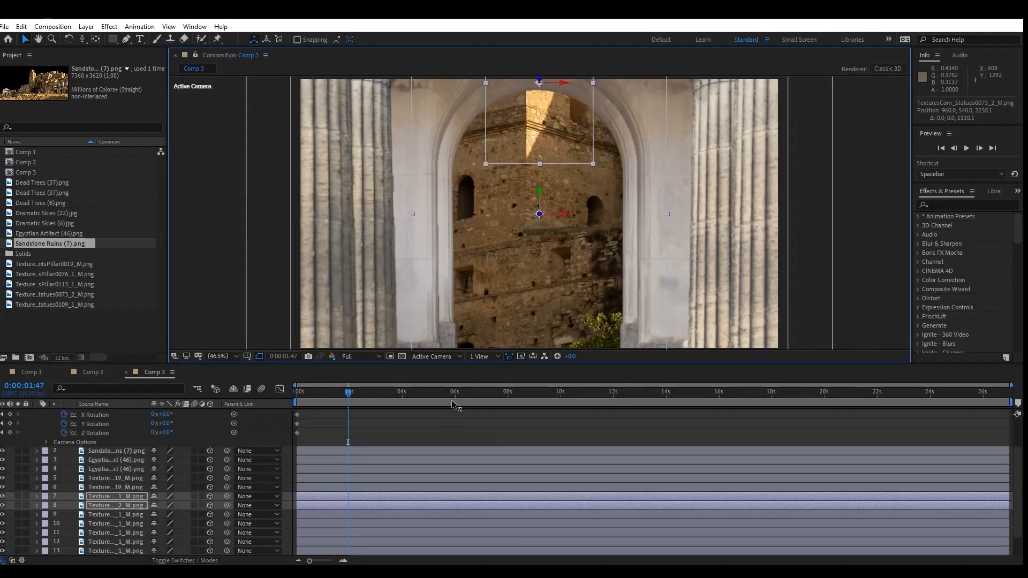
# Step: Push the Sandstone Ruins layer farther back behind the monument and lion statue
pyautogui.click(124, 488)
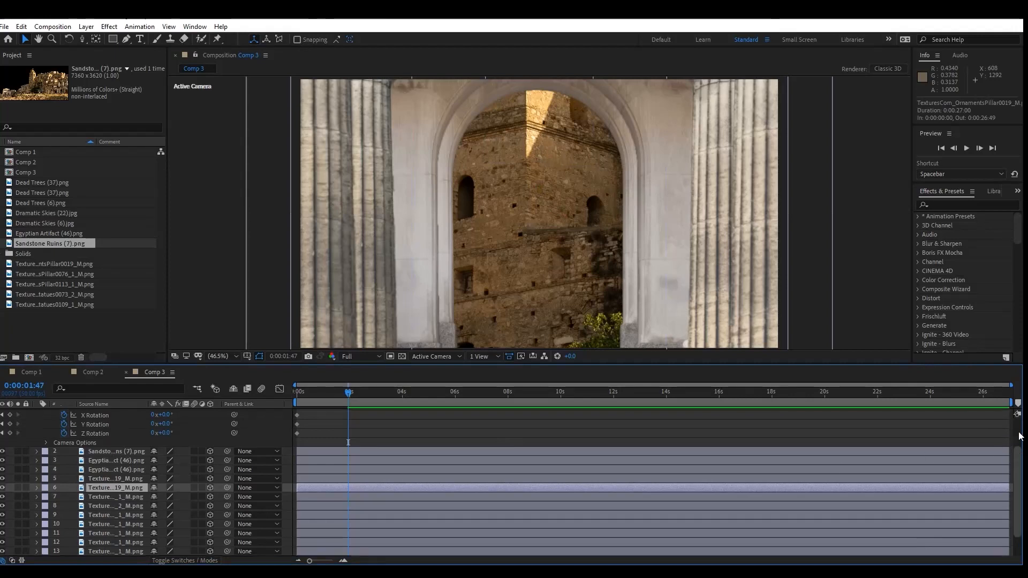
pyautogui.scroll(3, 1021, 446)
pyautogui.click(115, 496)
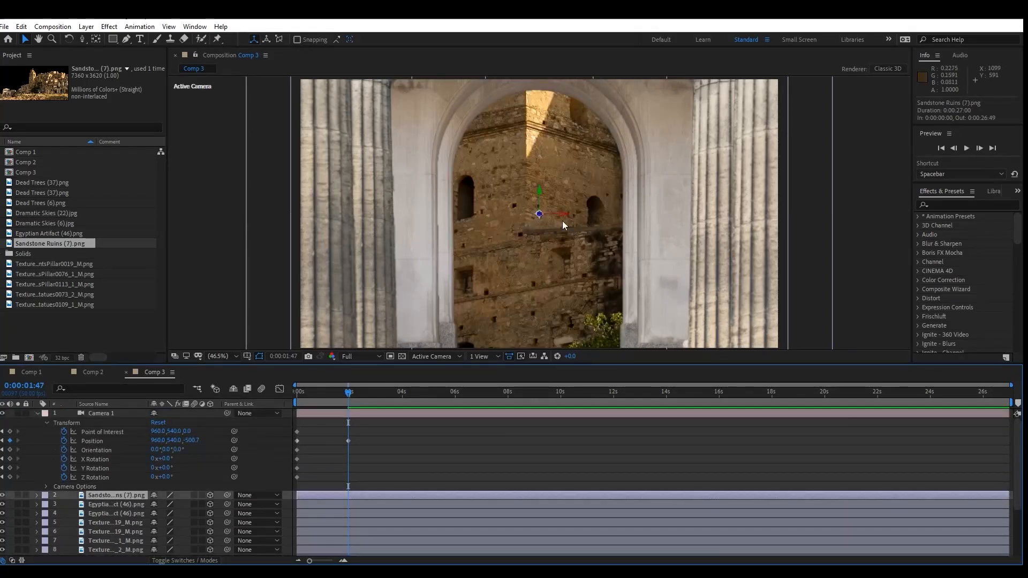
pyautogui.moveTo(539, 215); pyautogui.dragTo(540, 224)
pyautogui.moveTo(516, 307); pyautogui.dragTo(435, 576)
# Step: Dolly the camera forward past the colonnades to Z 702 at 0:00:01:47
pyautogui.press('c')
pyautogui.moveTo(549, 221); pyautogui.dragTo(560, 201)
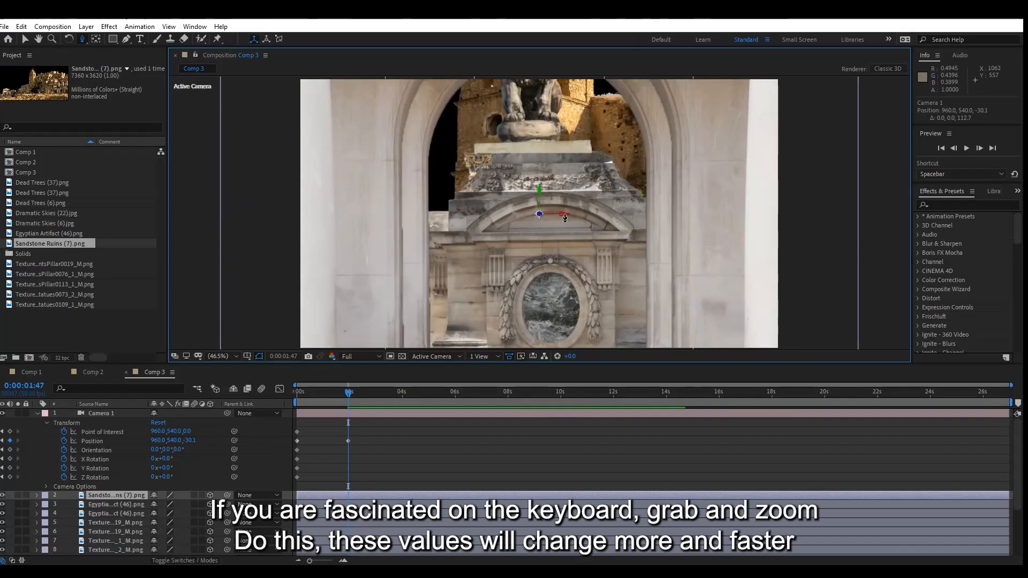
pyautogui.moveTo(576, 238); pyautogui.dragTo(679, 380)
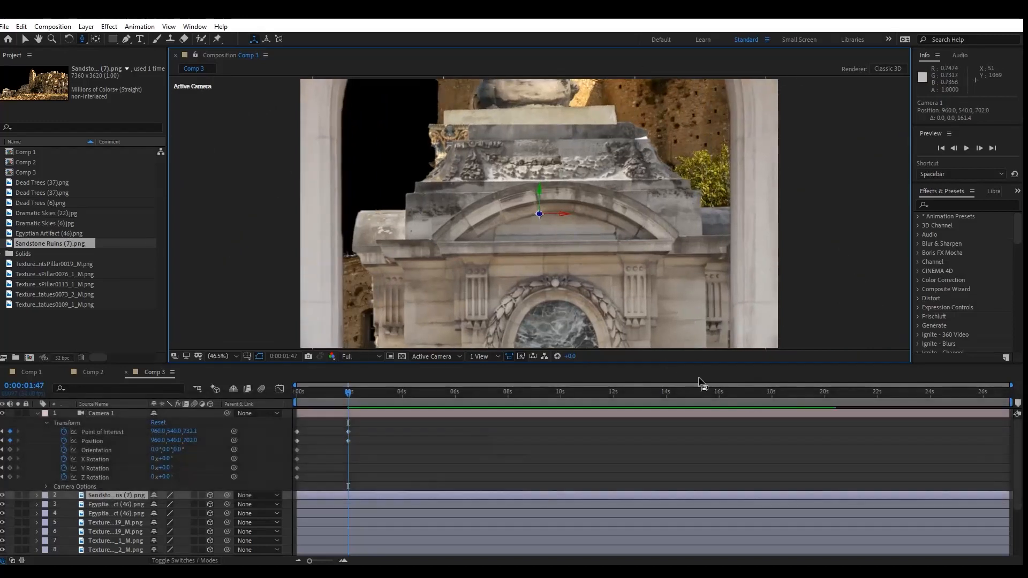
# Step: Show the scene in the Top view, zoomed out and panned to see how the layers are spaced in depth
pyautogui.click(419, 356)
pyautogui.click(432, 417)
pyautogui.hotkey('ctrl', '-')
pyautogui.hotkey('ctrl', '-')
pyautogui.hotkey('ctrl', '-')
pyautogui.hotkey('ctrl', '-')
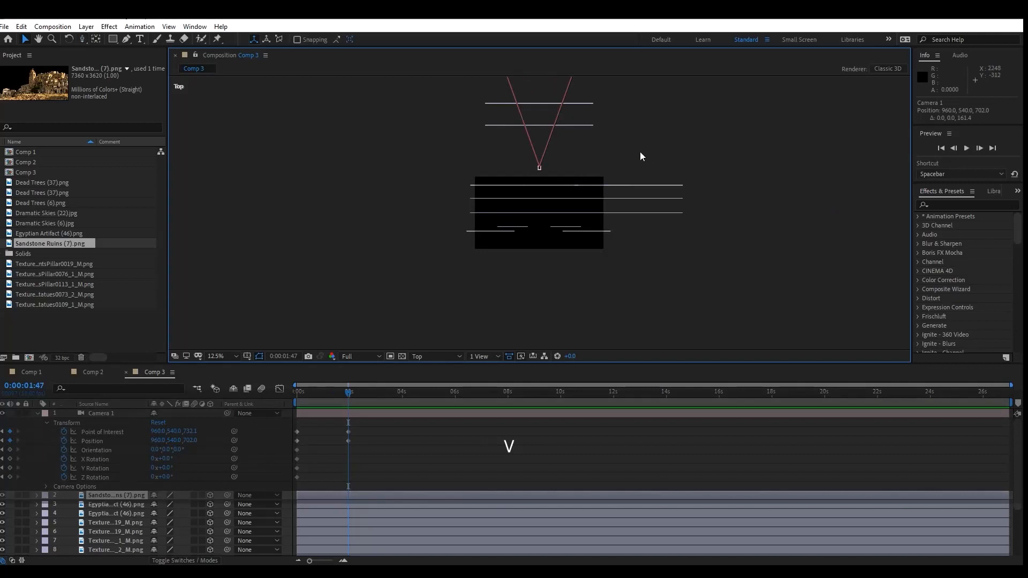
pyautogui.moveTo(594, 155); pyautogui.dragTo(570, 292)
pyautogui.click(523, 201)
pyautogui.keyDown('ctrl'); pyautogui.click(113, 532); pyautogui.keyUp('ctrl')
pyautogui.moveTo(516, 209); pyautogui.dragTo(517, 179)
pyautogui.hotkey('ctrl', 'z')
# Step: Select the monument and lion statue layers together in the Top view
pyautogui.click(110, 549)
pyautogui.keyDown('ctrl'); pyautogui.click(109, 542); pyautogui.keyUp('ctrl')
pyautogui.click(516, 99)
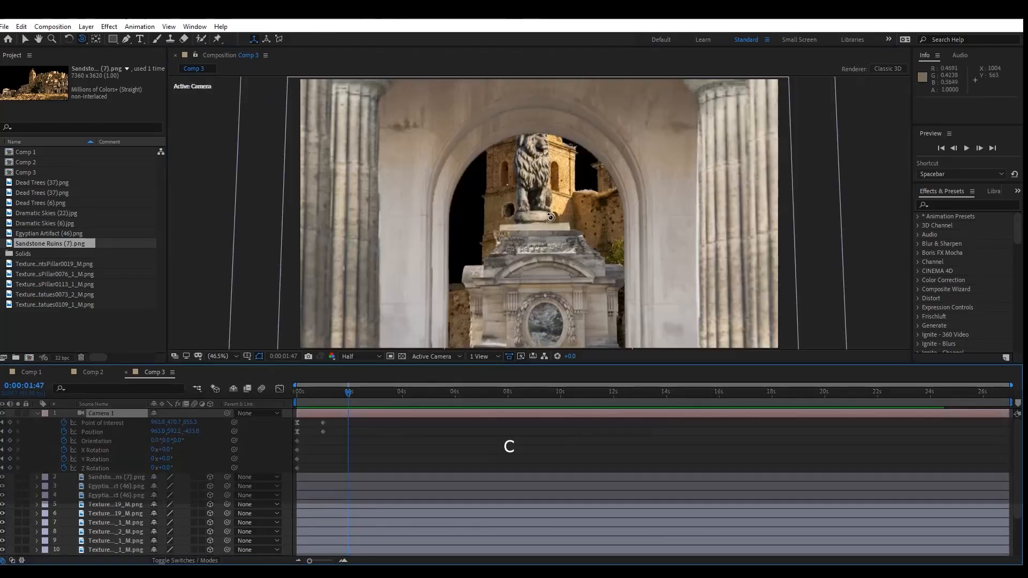
# Step: At 0:00:01:47, move the camera through the archway to frame the lion statue, at position 1100.3, 181.5, 1652.7
pyautogui.scroll(5, 565, 211)
pyautogui.moveTo(565, 211); pyautogui.dragTo(344, 470)
pyautogui.press('c')
pyautogui.press('c')
pyautogui.moveTo(572, 129); pyautogui.dragTo(456, 346)
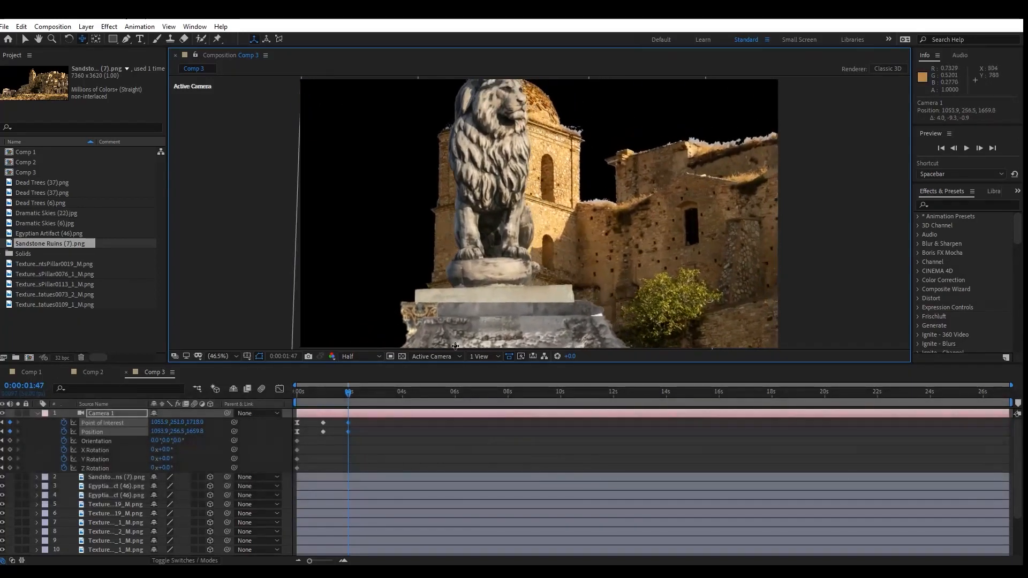
pyautogui.moveTo(373, 519); pyautogui.dragTo(369, 523)
pyautogui.moveTo(348, 394)
pyautogui.mouseDown()
pyautogui.moveTo(335, 399)
pyautogui.moveTo(348, 400)
pyautogui.mouseUp()
pyautogui.moveTo(612, 216); pyautogui.dragTo(435, 394)
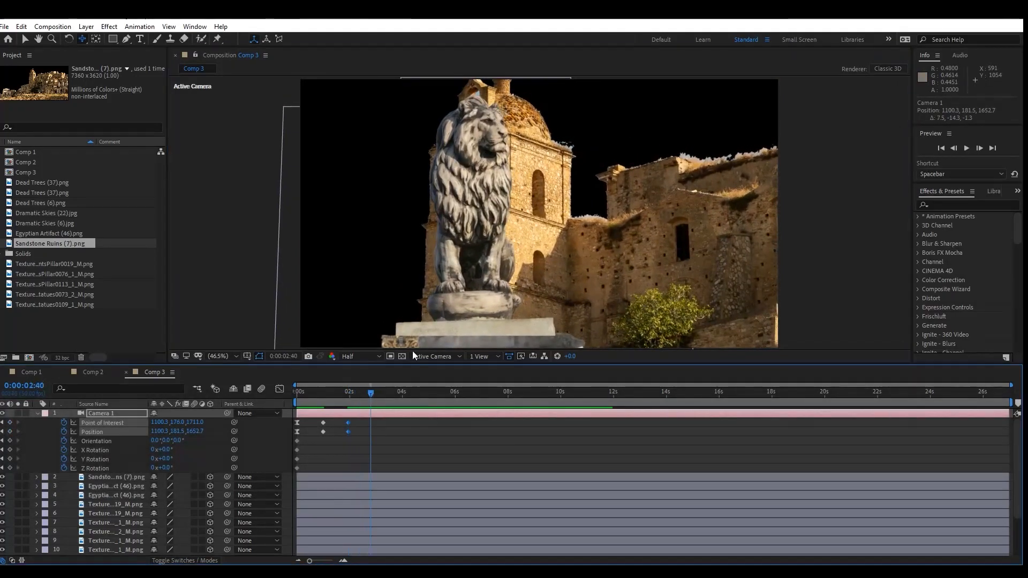
# Step: At 0:00:02:40, orbit and track the camera sideways past the lion to Z 1703.9, and scrub back to 0:00:00:20
pyautogui.press('c')
pyautogui.press('c')
pyautogui.moveTo(681, 270); pyautogui.dragTo(586, 252)
pyautogui.press('c')
pyautogui.moveTo(70, 202); pyautogui.dragTo(30, 199)
pyautogui.moveTo(595, 267); pyautogui.dragTo(176, 240)
pyautogui.moveTo(371, 393); pyautogui.dragTo(308, 395)
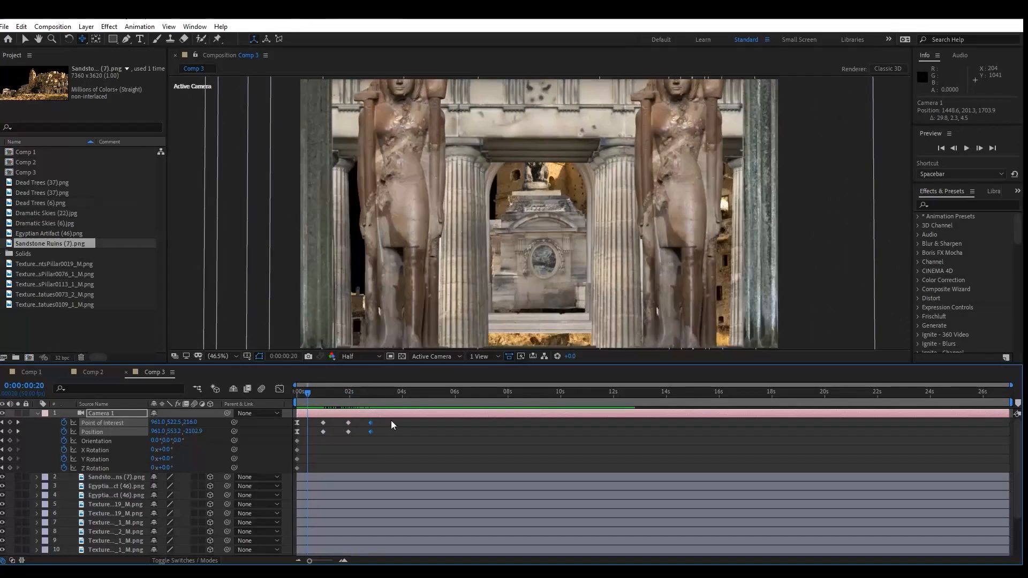
# Step: Apply Easy Ease to the last two pairs of camera Position and Point of Interest keyframes, and preview the flight
pyautogui.moveTo(351, 441); pyautogui.dragTo(343, 443)
pyautogui.press('F9')
pyautogui.press('space')
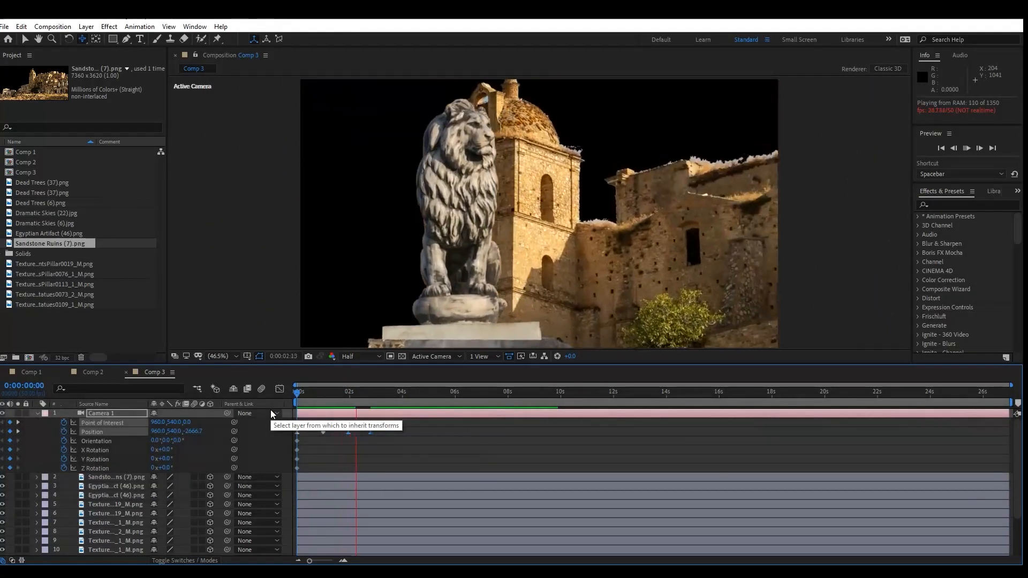
pyautogui.press('space')
# Step: At 0:00:01:47, shift the camera slightly so the lion statue stands near the middle of the frame, and replay the animation
pyautogui.press('space')
pyautogui.keyDown('shift'); pyautogui.click(348, 397); pyautogui.keyUp('shift')
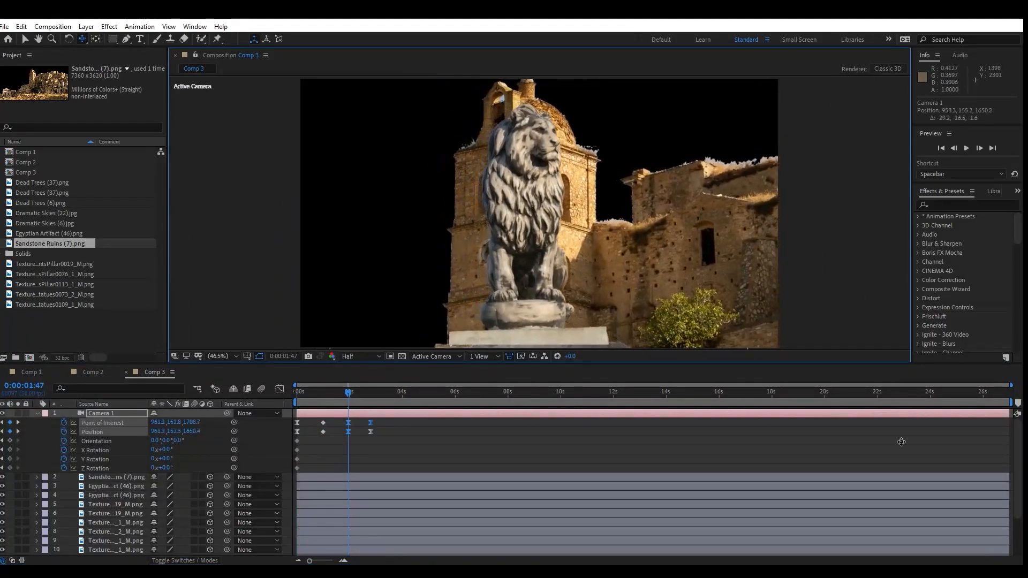
pyautogui.press('space')
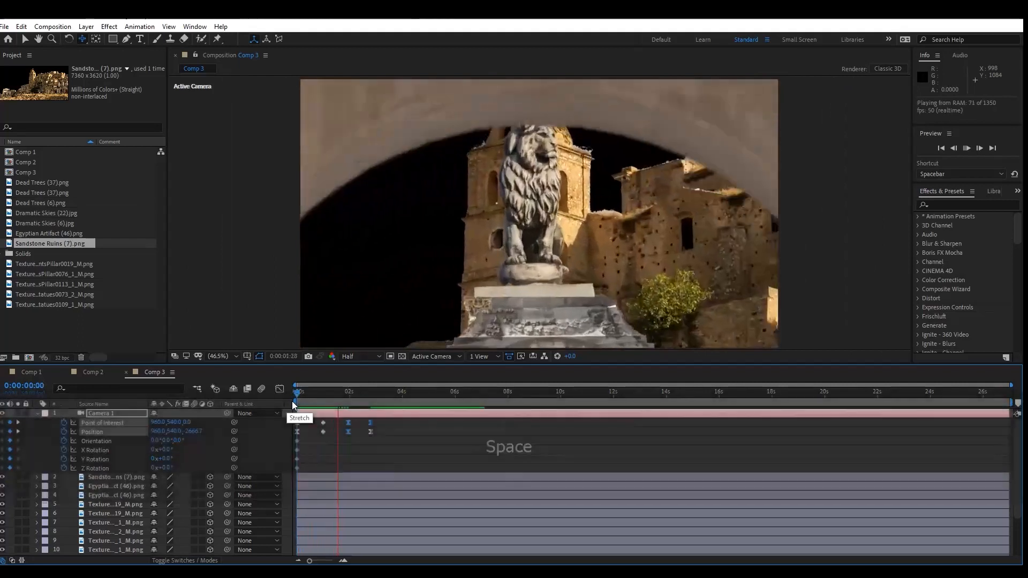
# Step: Around 0:00:02:40, push the Sandstone Ruins (7).png layer far back and reposition it at 258.1, -394.4, 9397.8
pyautogui.moveTo(297, 396); pyautogui.dragTo(371, 414)
pyautogui.moveTo(1017, 445); pyautogui.dragTo(1019, 468)
pyautogui.click(131, 441)
pyautogui.press('v')
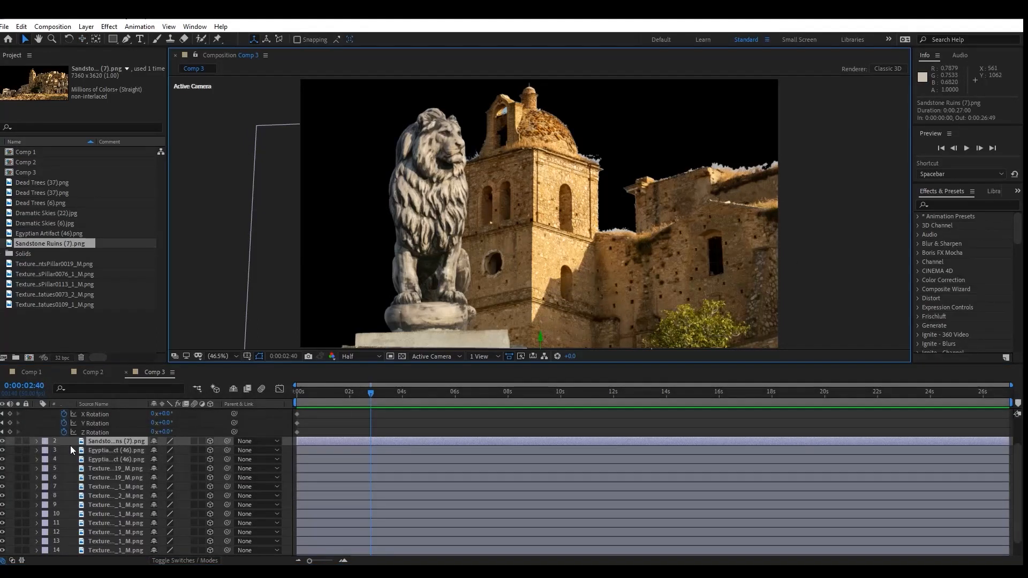
pyautogui.press('p')
pyautogui.moveTo(191, 450); pyautogui.dragTo(452, 435)
pyautogui.press('v')
pyautogui.moveTo(562, 294); pyautogui.dragTo(500, 219)
pyautogui.moveTo(357, 394)
pyautogui.mouseDown()
pyautogui.moveTo(290, 400)
pyautogui.moveTo(376, 398)
pyautogui.mouseUp()
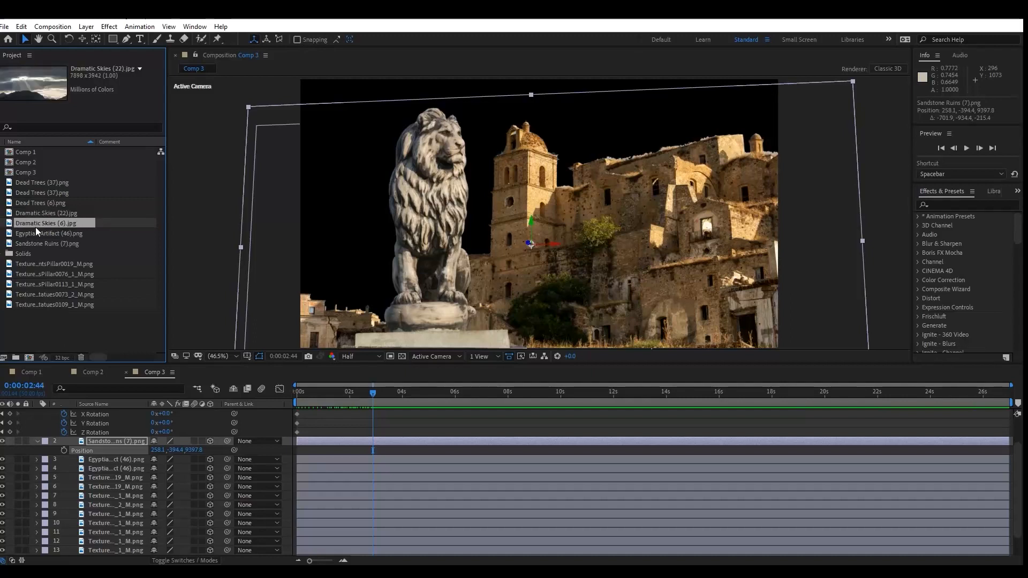
# Step: Add Dramatic Skies (6).jpg to the composition as a 3D layer and push it back in depth behind the ruins
pyautogui.moveTo(36, 227); pyautogui.dragTo(141, 414)
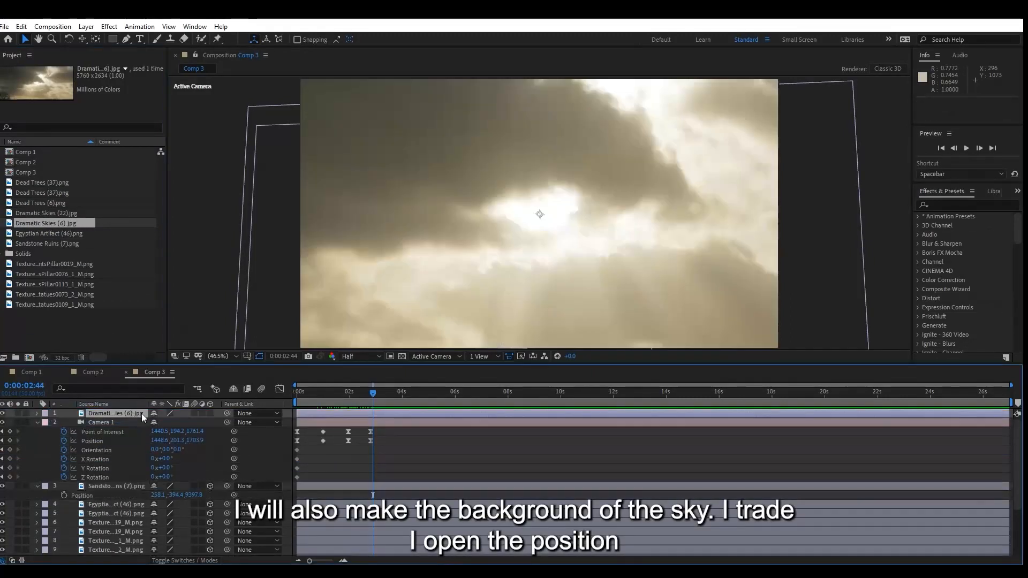
pyautogui.click(209, 414)
pyautogui.press('p')
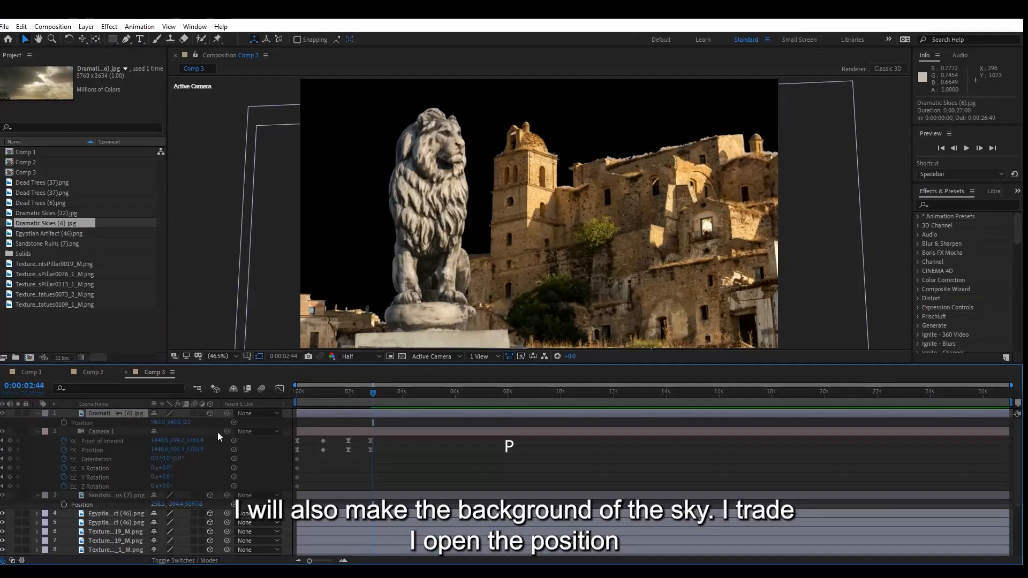
pyautogui.moveTo(187, 423); pyautogui.dragTo(545, 419)
pyautogui.moveTo(199, 422); pyautogui.dragTo(455, 422)
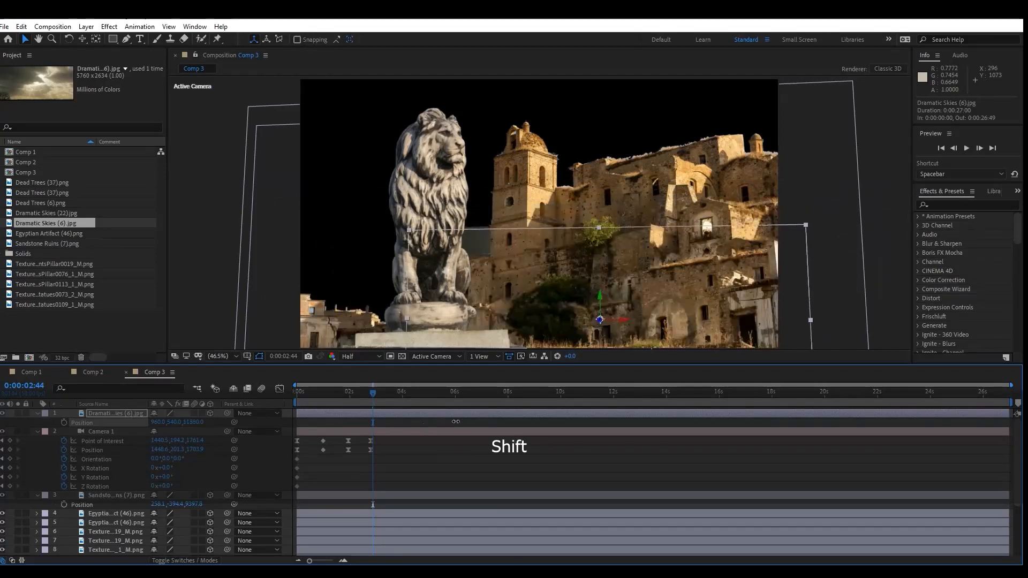
# Step: Scale the sky layer to about 270% and center it in the view so that it fills the background
pyautogui.moveTo(533, 294); pyautogui.dragTo(468, 224)
pyautogui.moveTo(489, 270); pyautogui.dragTo(360, 242)
pyautogui.rightClick(360, 242)
pyautogui.moveTo(406, 278)
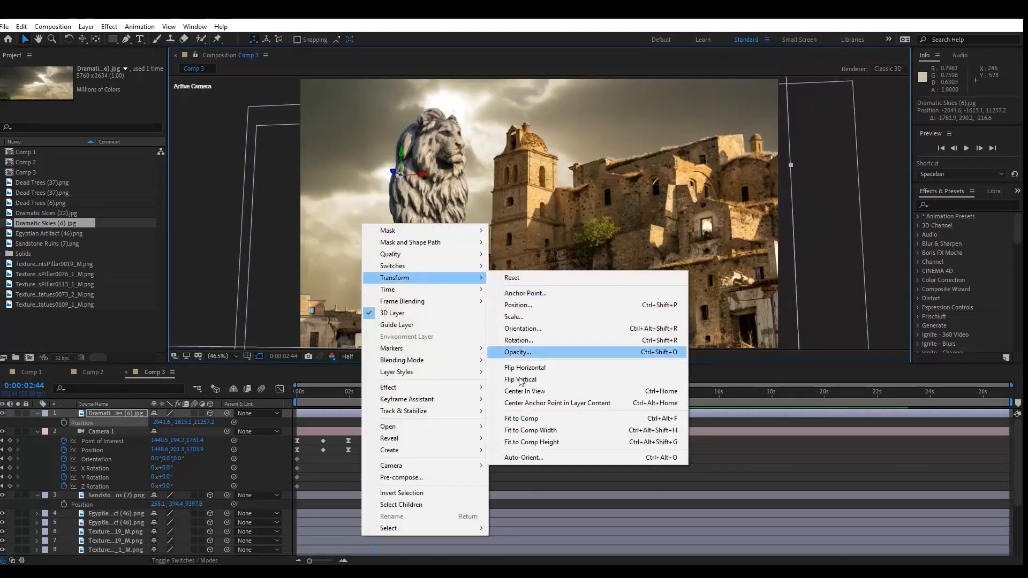
pyautogui.click(527, 394)
pyautogui.moveTo(512, 223); pyautogui.dragTo(614, 349)
# Step: Flip the sky layer horizontally and move it to position 2472.8, -2794.1, 11750.9
pyautogui.rightClick(493, 175)
pyautogui.moveTo(557, 234)
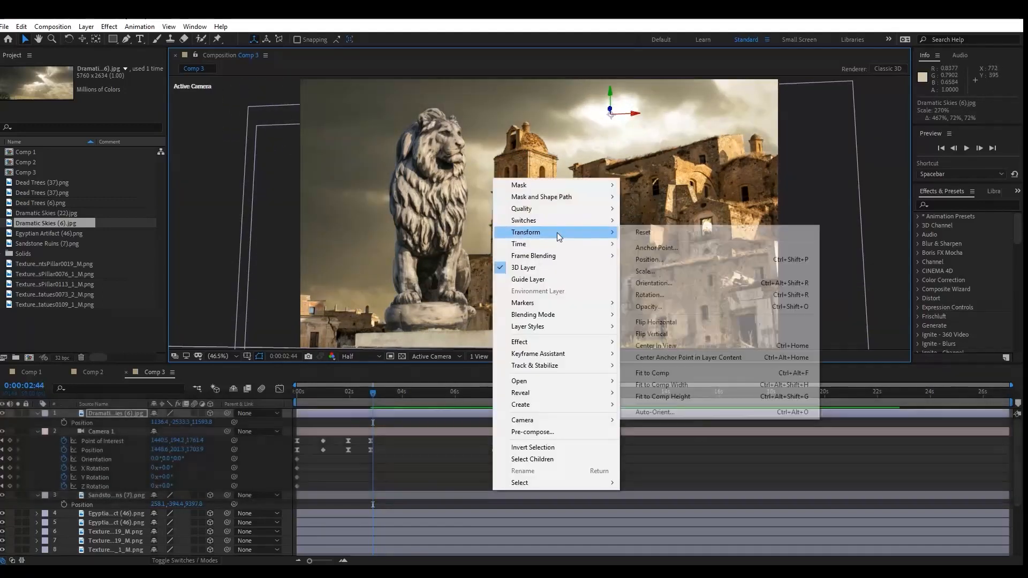
pyautogui.click(653, 325)
pyautogui.moveTo(593, 266)
pyautogui.mouseDown()
pyautogui.moveTo(678, 247)
pyautogui.moveTo(583, 280)
pyautogui.mouseUp()
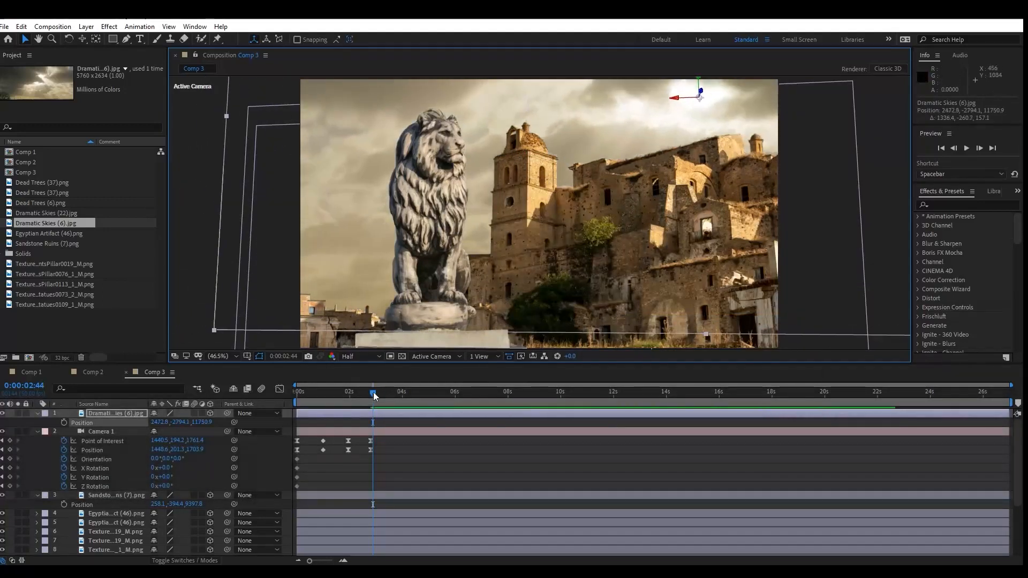
# Step: Preview the flight from the start, and at 0:00:01:27 track the camera to position 953.8, 355.0, 1075.0
pyautogui.press('Home')
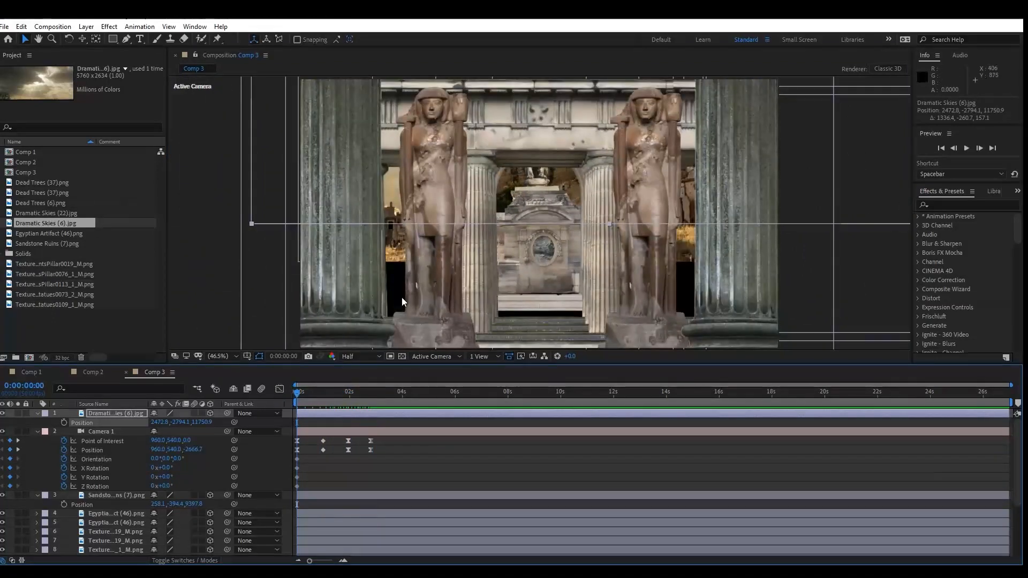
pyautogui.press('space')
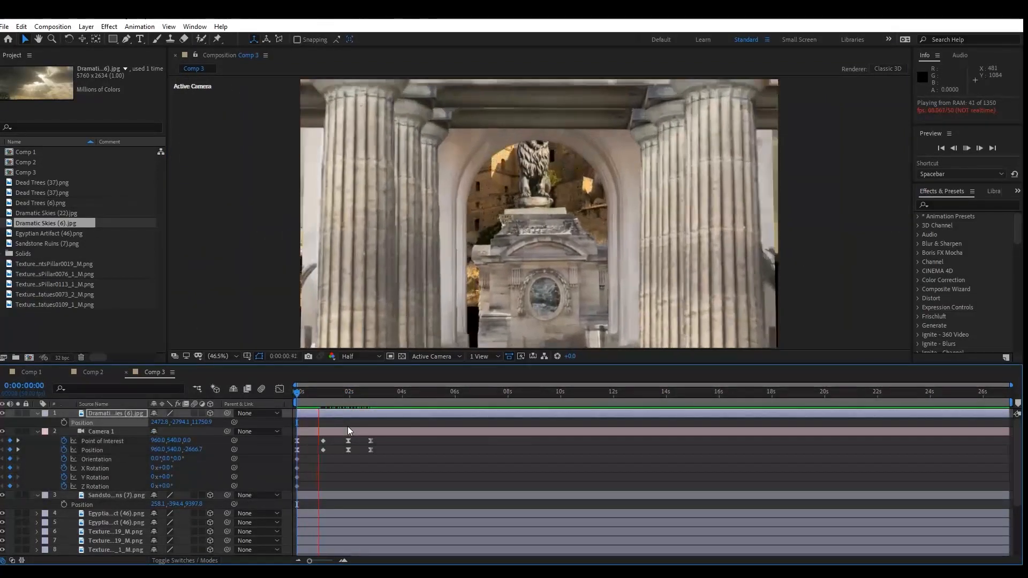
pyautogui.press('space')
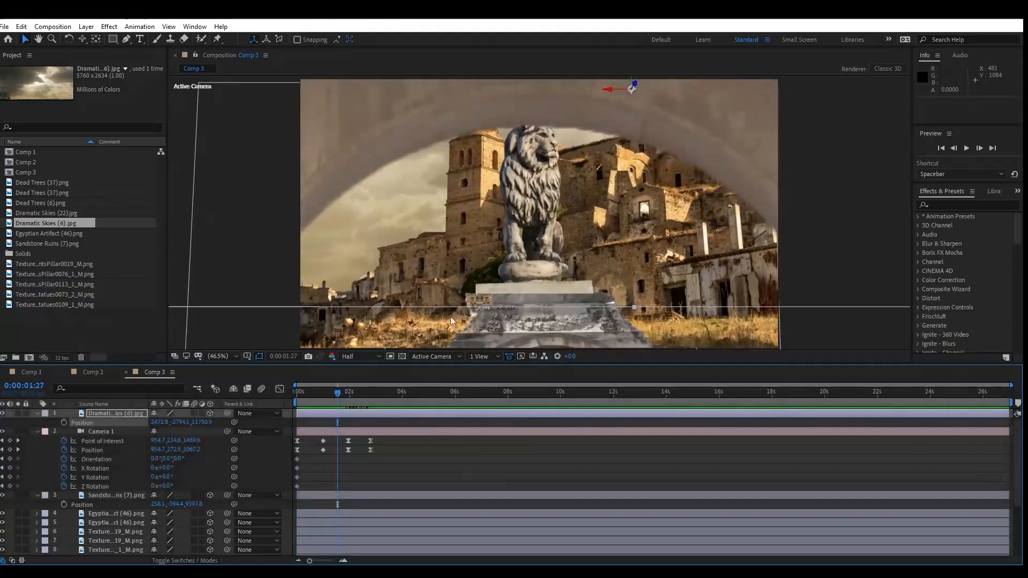
pyautogui.press('c')
pyautogui.moveTo(563, 255); pyautogui.dragTo(567, 196)
pyautogui.press('c')
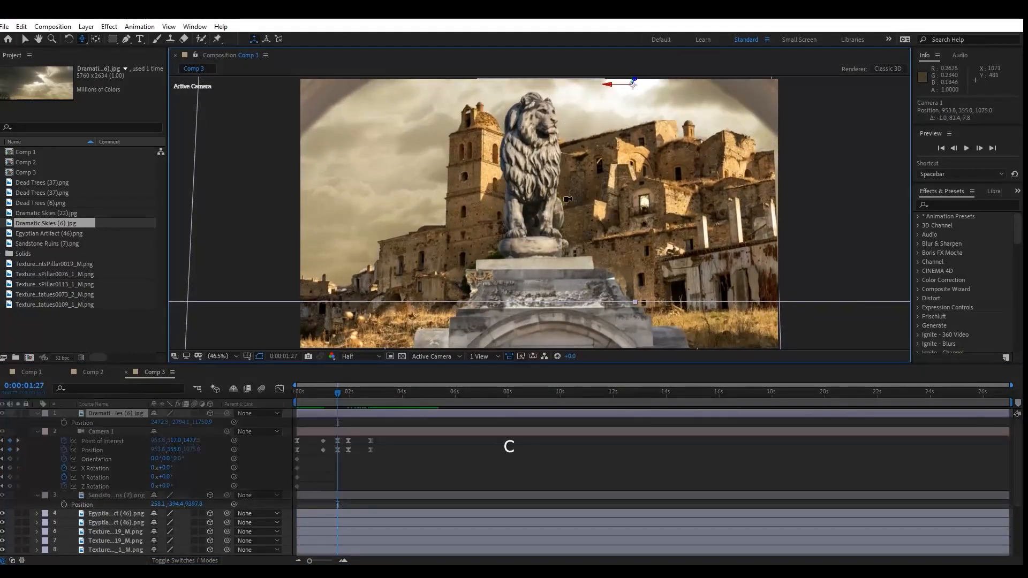
# Step: Convert the camera keyframes at 0:00:01:27 to Auto Bezier and delete the earlier pair near 1 second
pyautogui.click(334, 405)
pyautogui.moveTo(334, 403); pyautogui.dragTo(329, 403)
pyautogui.keyDown('ctrl'); pyautogui.click(322, 450); pyautogui.keyUp('ctrl')
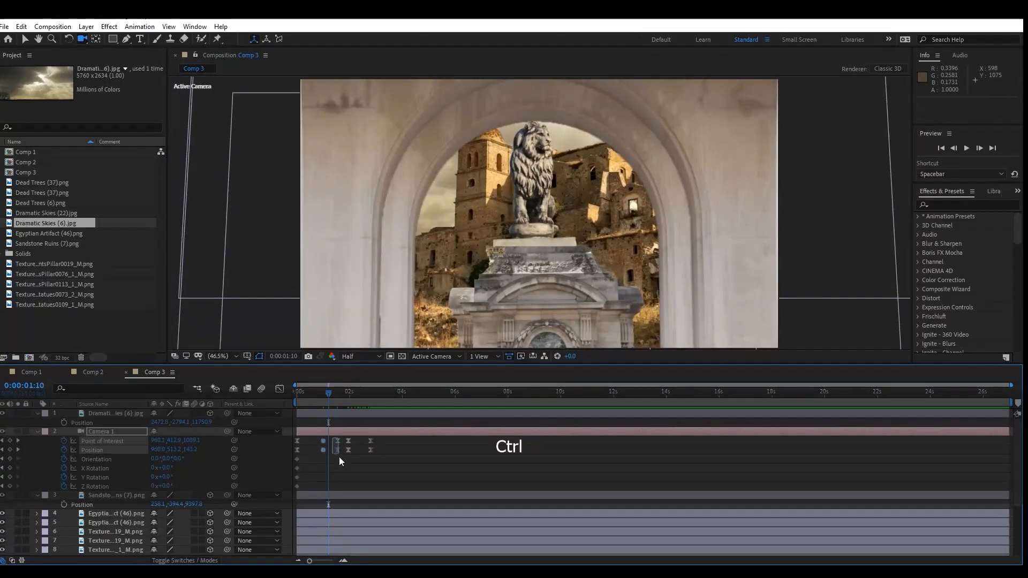
pyautogui.keyDown('ctrl'); pyautogui.click(337, 450); pyautogui.keyUp('ctrl')
pyautogui.moveTo(331, 396)
pyautogui.mouseDown()
pyautogui.moveTo(319, 399)
pyautogui.moveTo(335, 402)
pyautogui.mouseUp()
pyautogui.moveTo(317, 438); pyautogui.dragTo(326, 454)
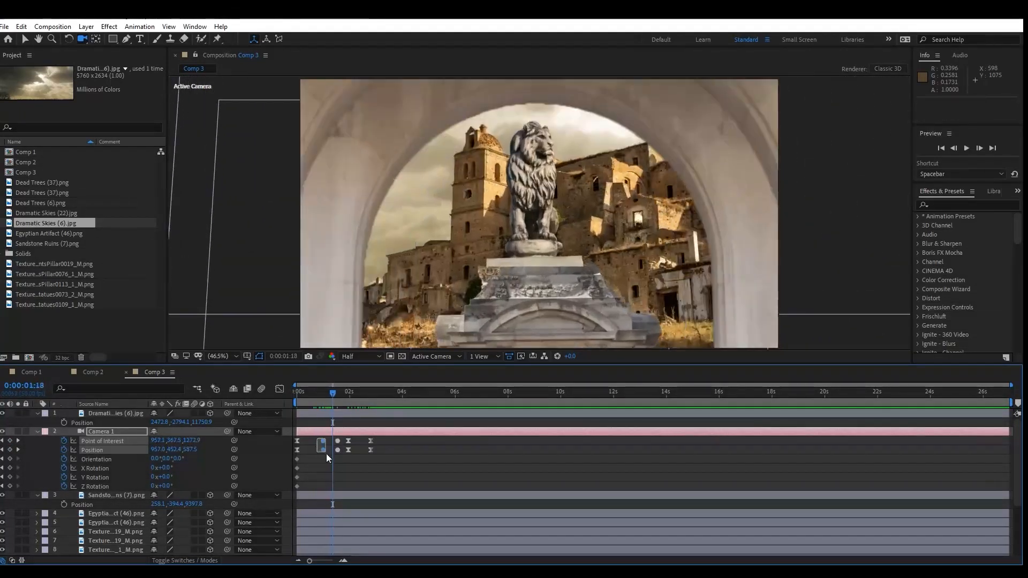
pyautogui.press('Delete')
# Step: Preview the flight from the start and move the smoothed camera keyframes to 0:00:01:09
pyautogui.moveTo(330, 397); pyautogui.dragTo(285, 421)
pyautogui.press('space')
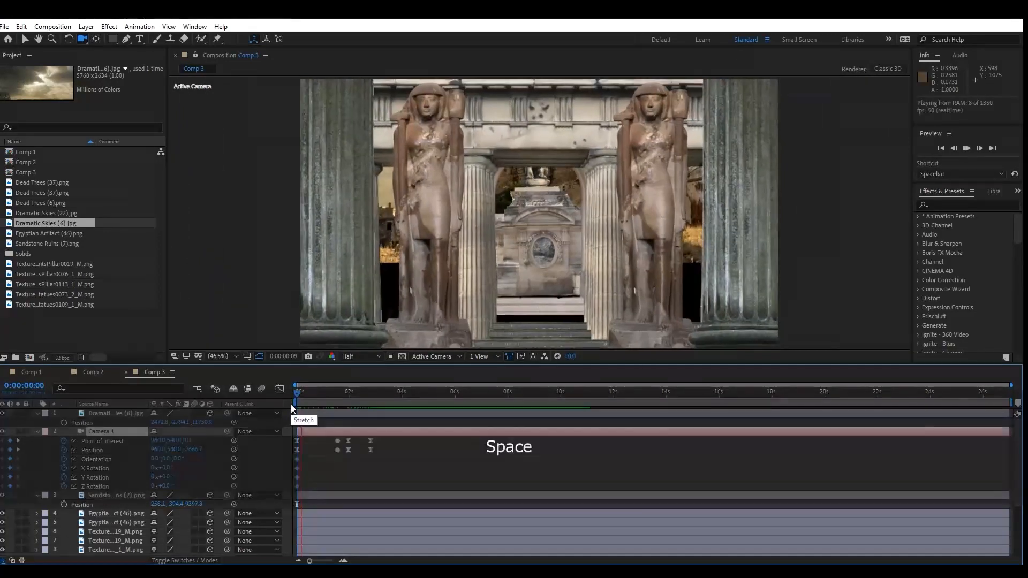
pyautogui.press('space')
pyautogui.moveTo(340, 397)
pyautogui.mouseDown()
pyautogui.moveTo(329, 402)
pyautogui.moveTo(353, 402)
pyautogui.mouseUp()
pyautogui.moveTo(328, 438)
pyautogui.mouseDown()
pyautogui.moveTo(340, 457)
pyautogui.moveTo(328, 451)
pyautogui.mouseUp()
# Step: At 0:00:00:00, lower the camera to position 1034.1, 963.8, -2631.7 so it looks up through the arch at the lion
pyautogui.moveTo(327, 398); pyautogui.dragTo(294, 400)
pyautogui.press('c')
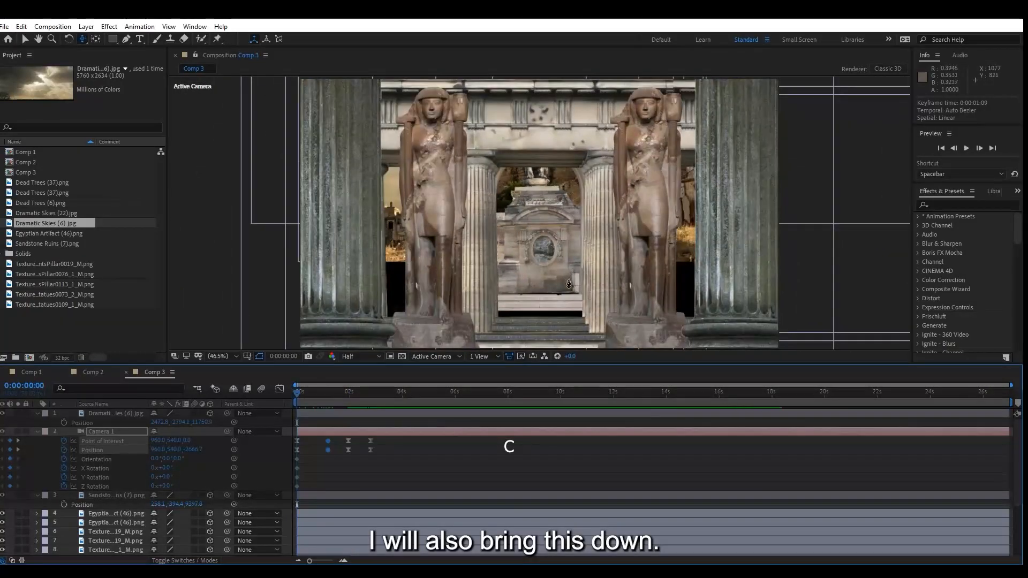
pyautogui.moveTo(569, 286); pyautogui.dragTo(568, 276)
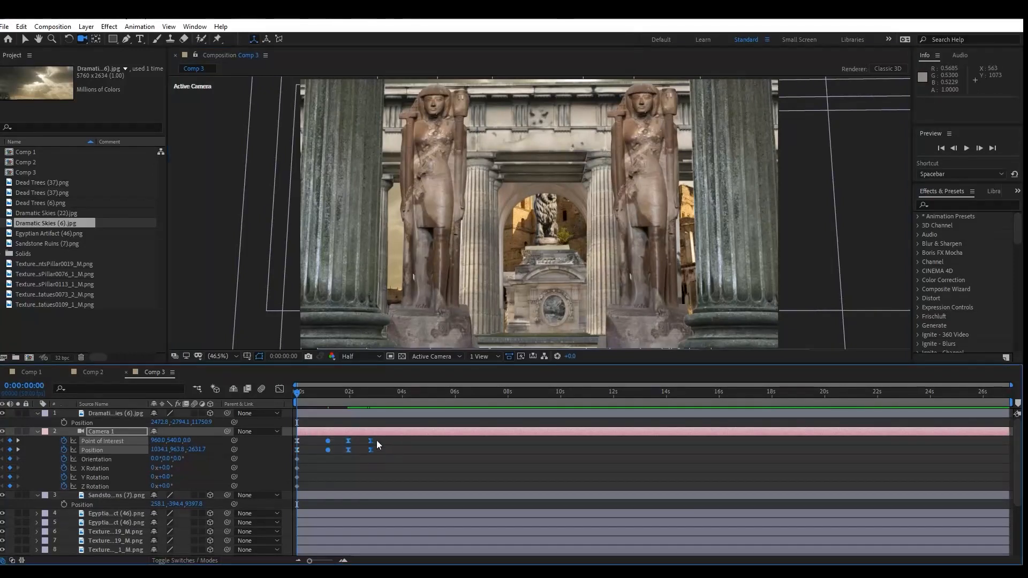
# Step: Stretch all camera keyframes proportionally so the last pair falls near 8 seconds, and end the work area at 0:00:08:25
pyautogui.press('alt')
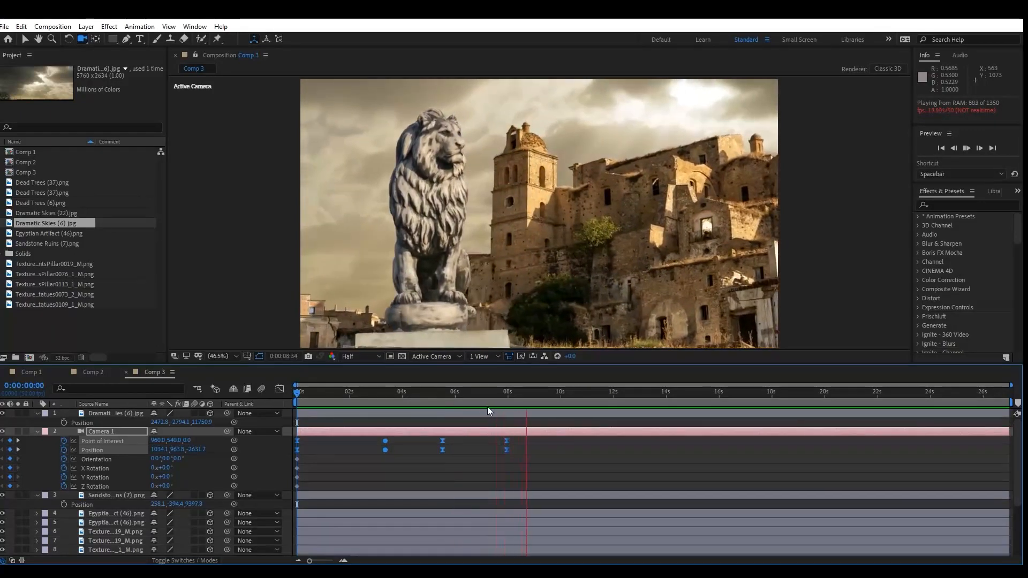
pyautogui.press('space')
pyautogui.press('n')
pyautogui.press('space')
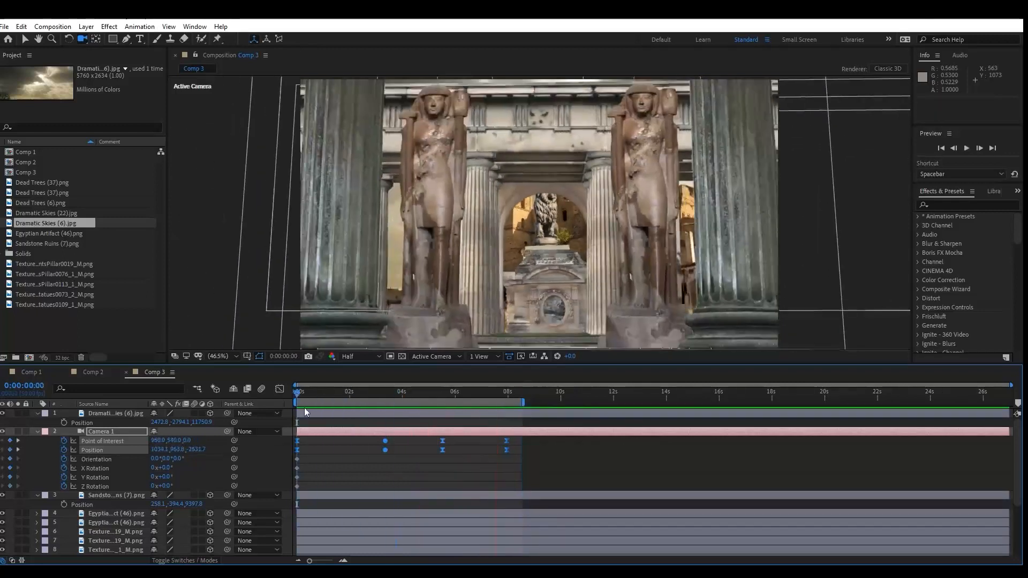
pyautogui.click(363, 394)
pyautogui.moveTo(369, 393); pyautogui.dragTo(284, 396)
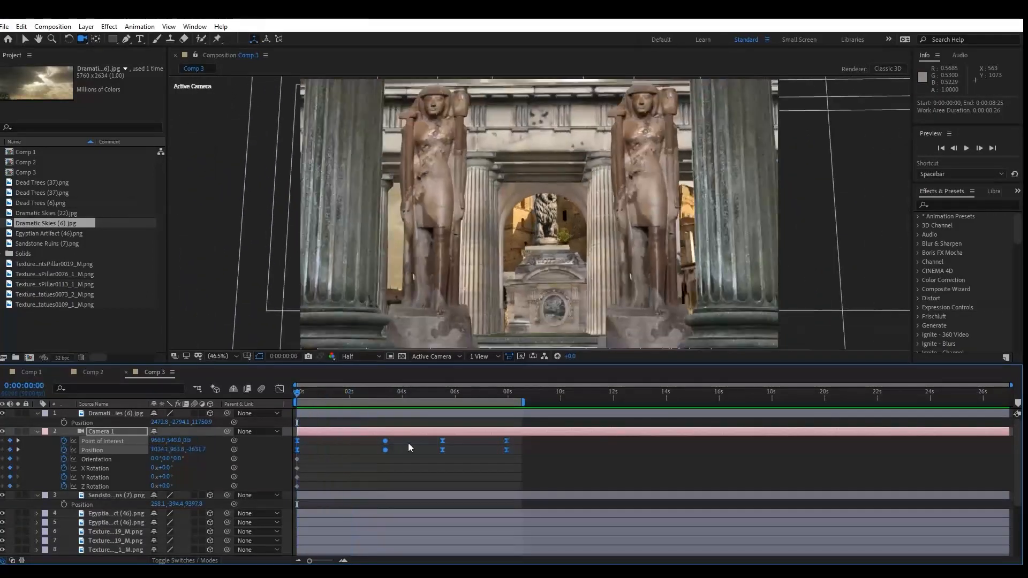
# Step: Delete the second pair of camera keyframes, and at 0:00:05:26 reframe the lion with the camera at 953.9, 280.1, 1670.2
pyautogui.moveTo(403, 438); pyautogui.dragTo(378, 456)
pyautogui.press('Delete')
pyautogui.click(309, 394)
pyautogui.moveTo(309, 394); pyautogui.dragTo(442, 400)
pyautogui.press('shift')
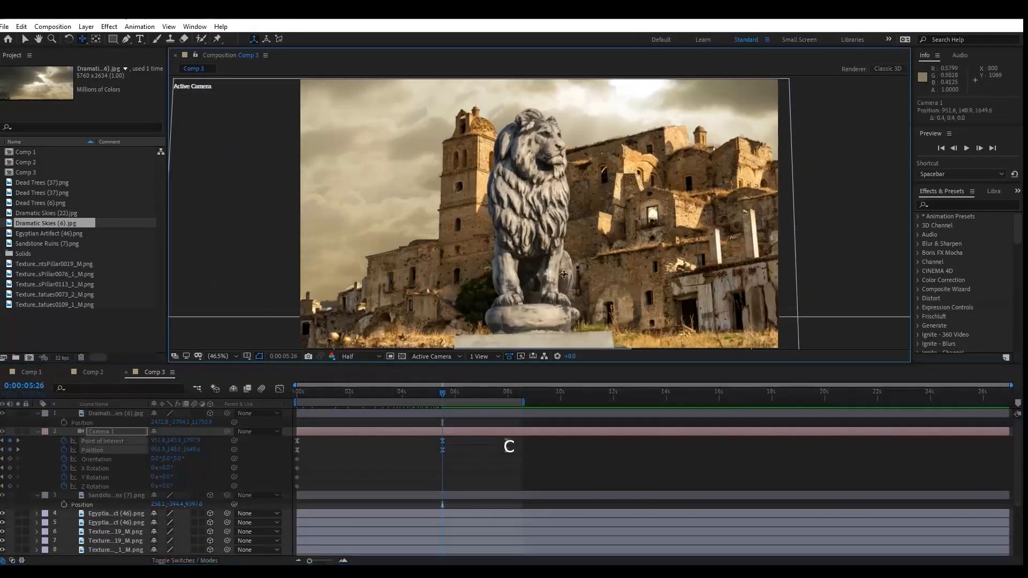
pyautogui.moveTo(564, 274); pyautogui.dragTo(565, 254)
pyautogui.moveTo(527, 205); pyautogui.dragTo(569, 176)
pyautogui.moveTo(443, 397); pyautogui.dragTo(269, 412)
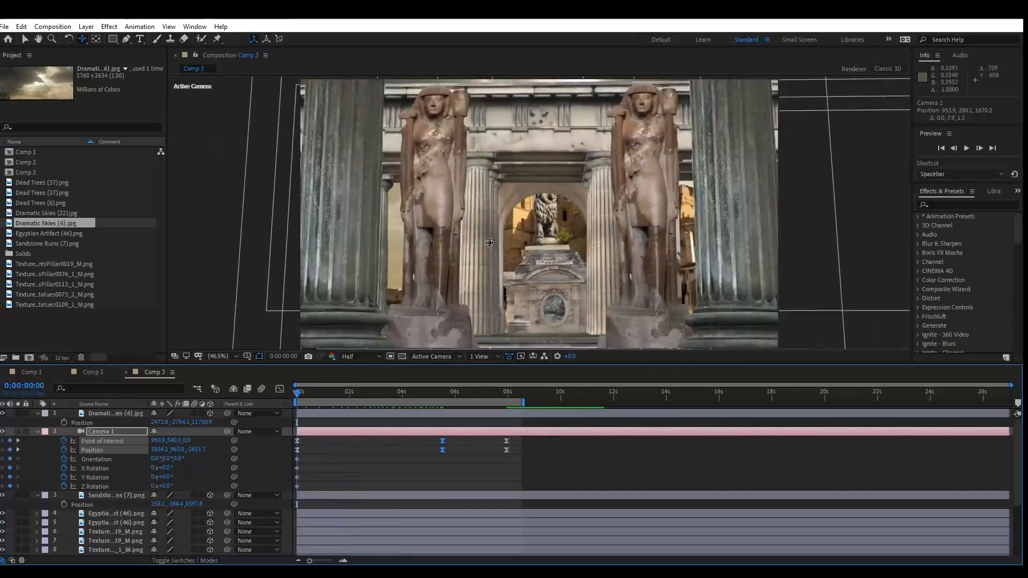
# Step: At the start, pull the camera back to 1063.3, 1130.6, -3667.9 and bring both green pillars forward to Z -1328.5
pyautogui.press('c')
pyautogui.moveTo(491, 252); pyautogui.dragTo(496, 339)
pyautogui.press('v')
pyautogui.click(408, 298)
pyautogui.keyDown('shift'); pyautogui.click(672, 246); pyautogui.keyUp('shift')
pyautogui.moveTo(677, 188); pyautogui.dragTo(899, 30)
# Step: Bring both Egyptian statue layers forward to Z -1124.9 and lower them to Y 703.5
pyautogui.click(613, 184)
pyautogui.keyDown('shift'); pyautogui.click(465, 213); pyautogui.keyUp('shift')
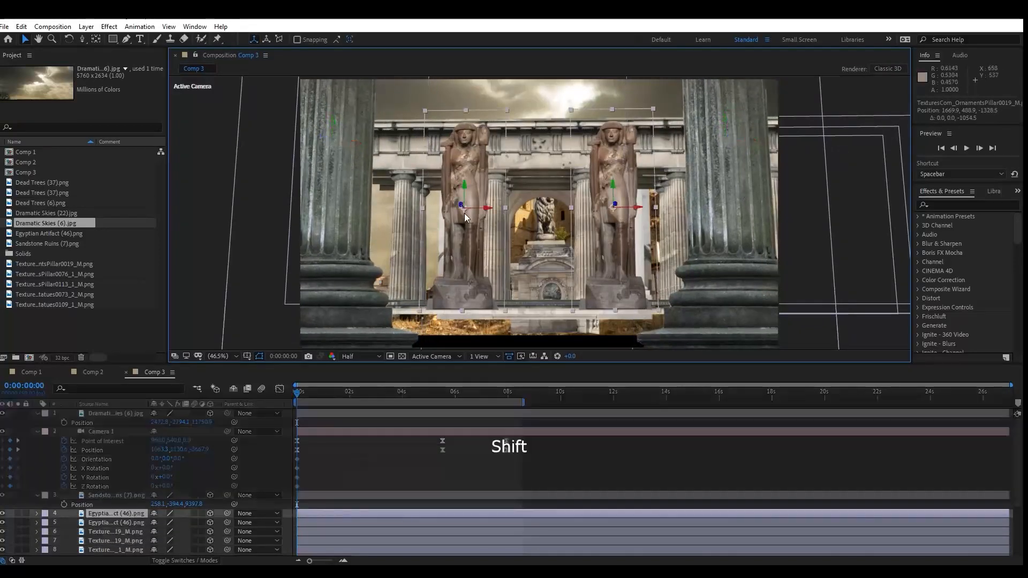
pyautogui.moveTo(616, 206); pyautogui.dragTo(632, 186)
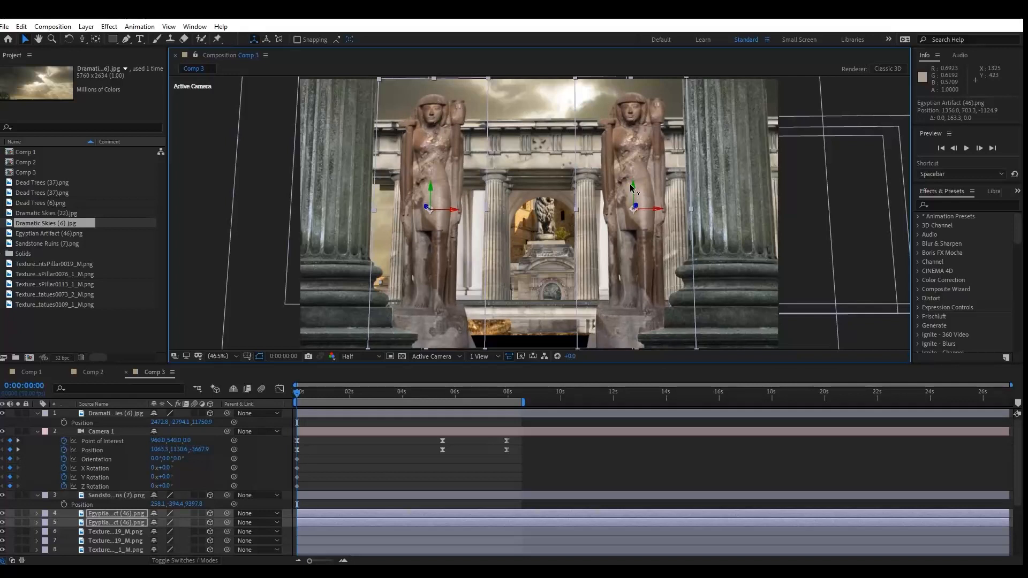
# Step: Shift the left green pillar to X 266.0 and scrub the opening of the flight to check it
pyautogui.click(355, 143)
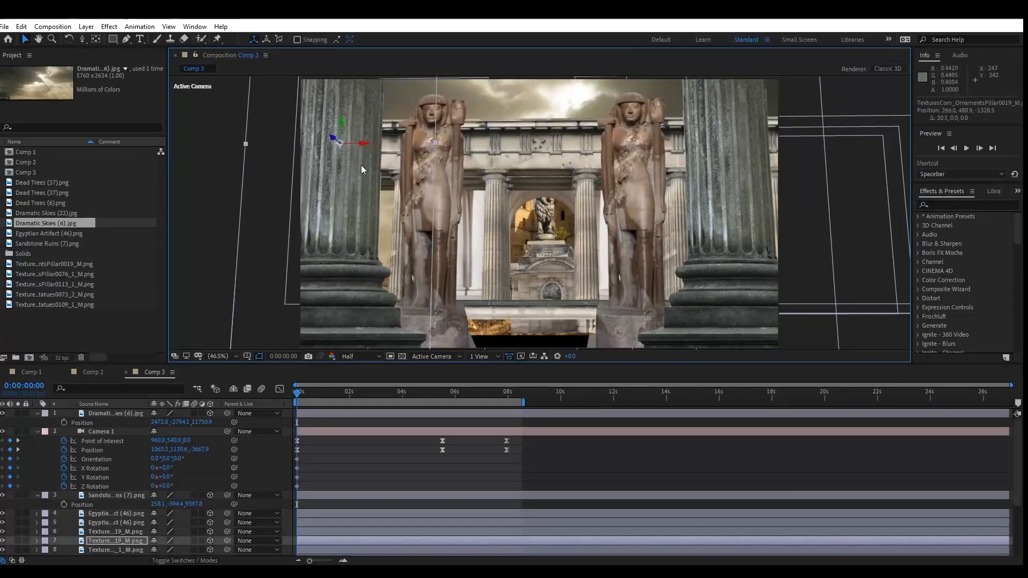
pyautogui.moveTo(297, 393); pyautogui.dragTo(360, 387)
pyautogui.press('Home')
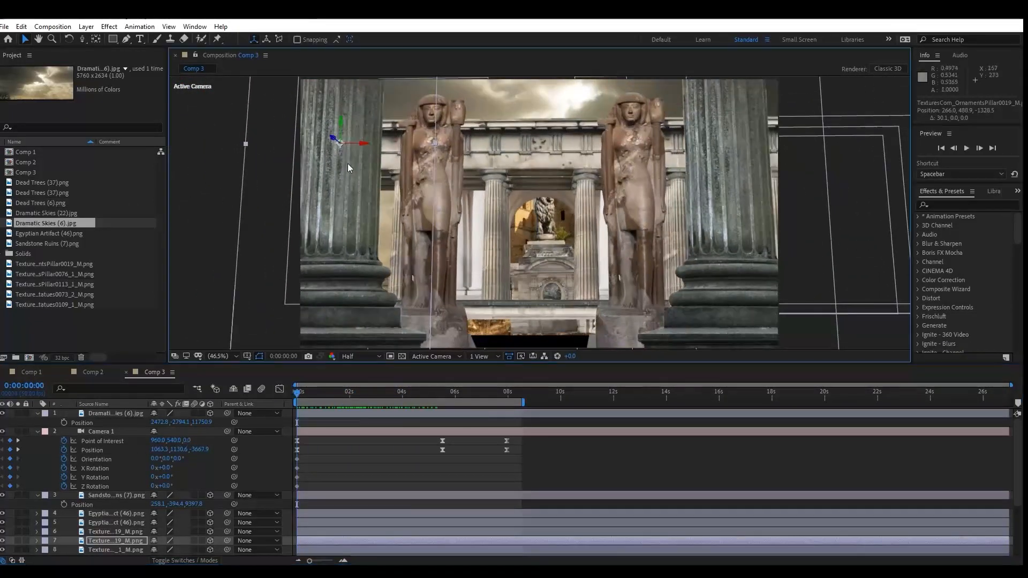
# Step: Duplicate the left green pillar and place the copy behind the left statue at 218.7, 727.8, -243.7
pyautogui.press('ctrl')
pyautogui.moveTo(380, 197); pyautogui.dragTo(454, 324)
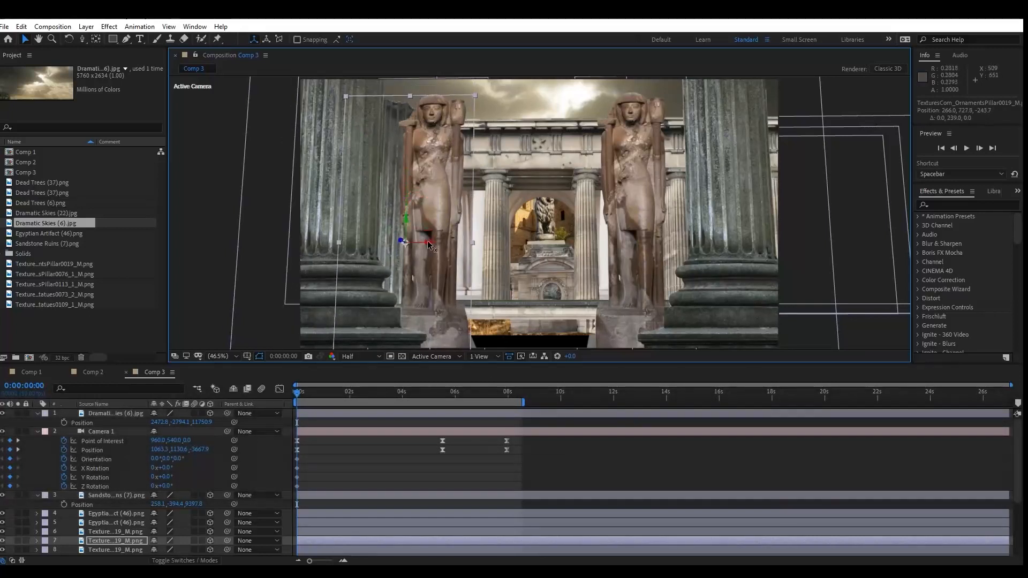
pyautogui.moveTo(299, 395); pyautogui.dragTo(361, 393)
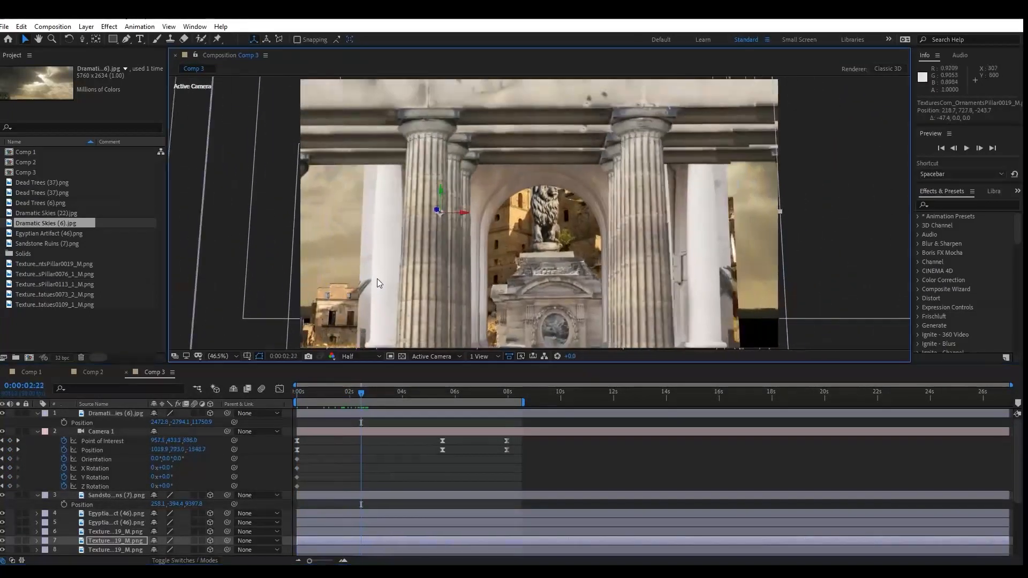
# Step: Duplicate the arch layer twice and set the copies on either side of the original, the right one at 2201.4, 540.0, 1635.0
pyautogui.moveTo(1019, 476); pyautogui.dragTo(1021, 529)
pyautogui.click(3, 487)
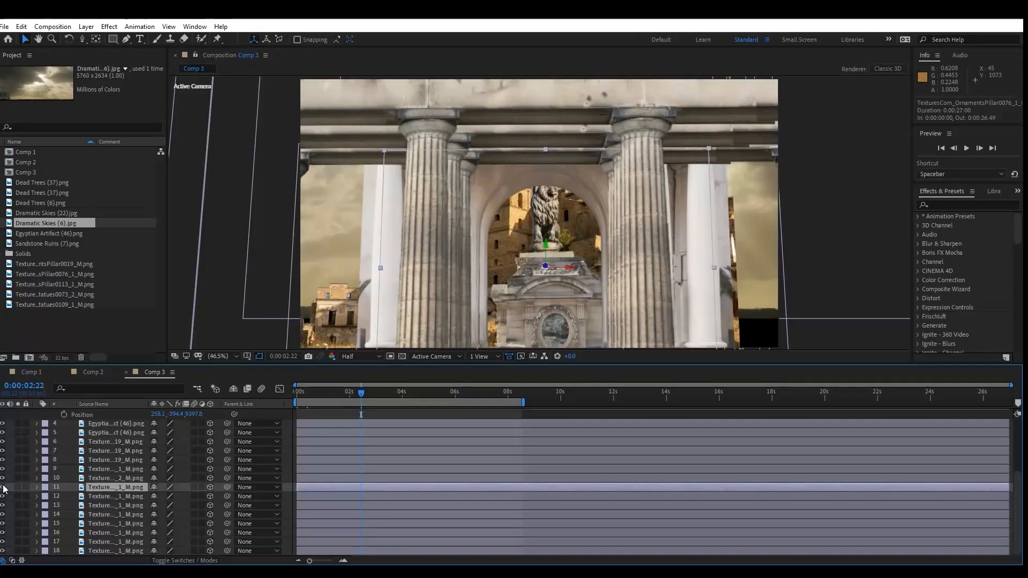
pyautogui.hotkey('ctrl', 'd')
pyautogui.moveTo(566, 272); pyautogui.dragTo(276, 270)
pyautogui.moveTo(200, 278); pyautogui.dragTo(252, 287)
pyautogui.hotkey('ctrl', 'd')
pyautogui.moveTo(332, 268); pyautogui.dragTo(938, 295)
# Step: Lower the colonnade layer slightly at the start of the flight and save the project
pyautogui.moveTo(362, 392); pyautogui.dragTo(294, 393)
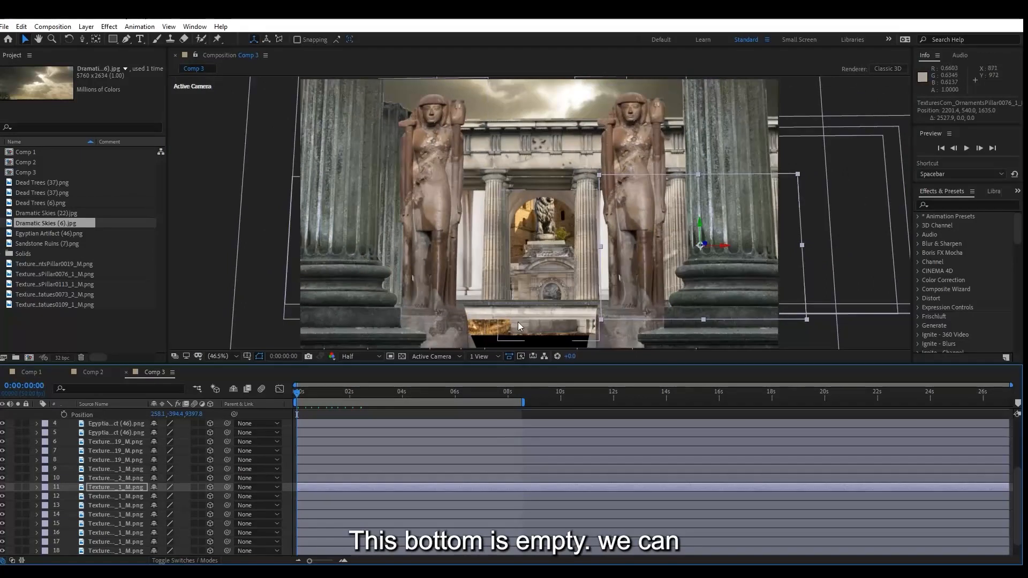
pyautogui.click(500, 314)
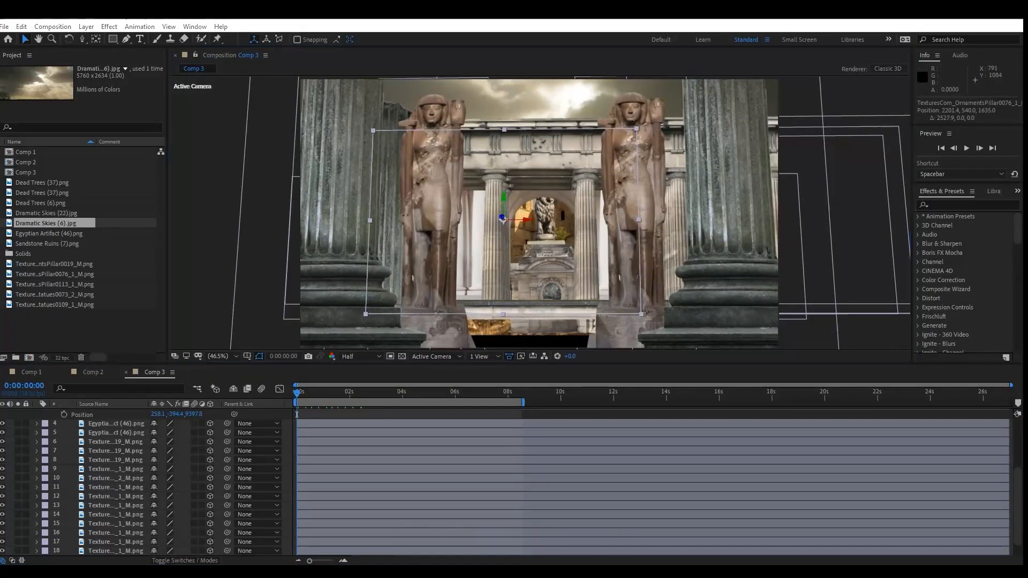
pyautogui.click(520, 152)
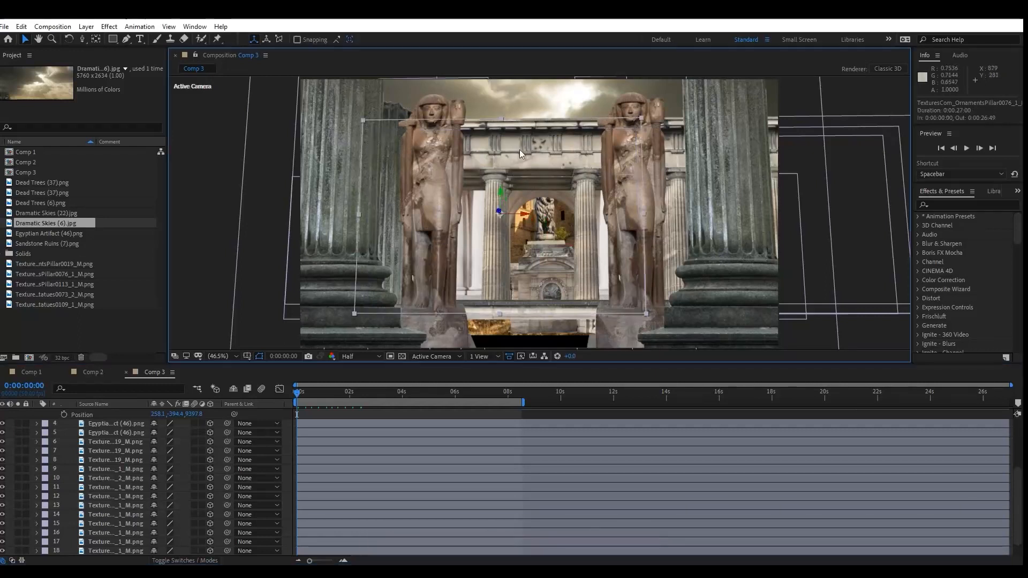
pyautogui.moveTo(499, 189); pyautogui.dragTo(500, 199)
pyautogui.hotkey('ctrl', 's')
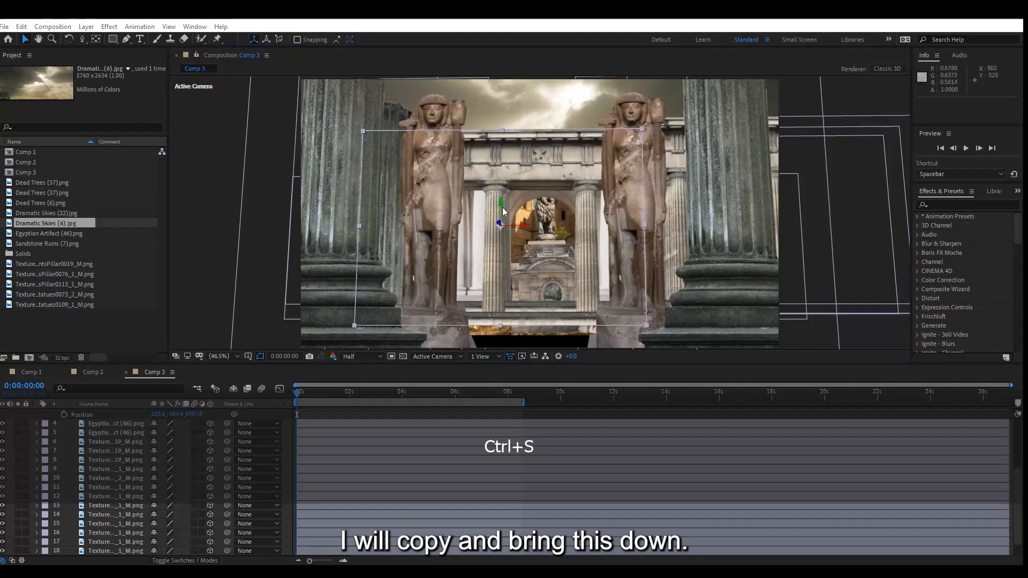
# Step: Duplicate the colonnade layer and place the copy beneath it to fill the empty area at the foot of the scene
pyautogui.hotkey('ctrl', 'd')
pyautogui.moveTo(500, 204); pyautogui.dragTo(520, 463)
pyautogui.click(311, 394)
pyautogui.moveTo(318, 398); pyautogui.dragTo(332, 400)
pyautogui.moveTo(470, 346); pyautogui.dragTo(472, 334)
# Step: Preview the camera flight from the start, check the arches around 0:00:02:14 and return to the first frame
pyautogui.moveTo(329, 396); pyautogui.dragTo(296, 396)
pyautogui.press('space')
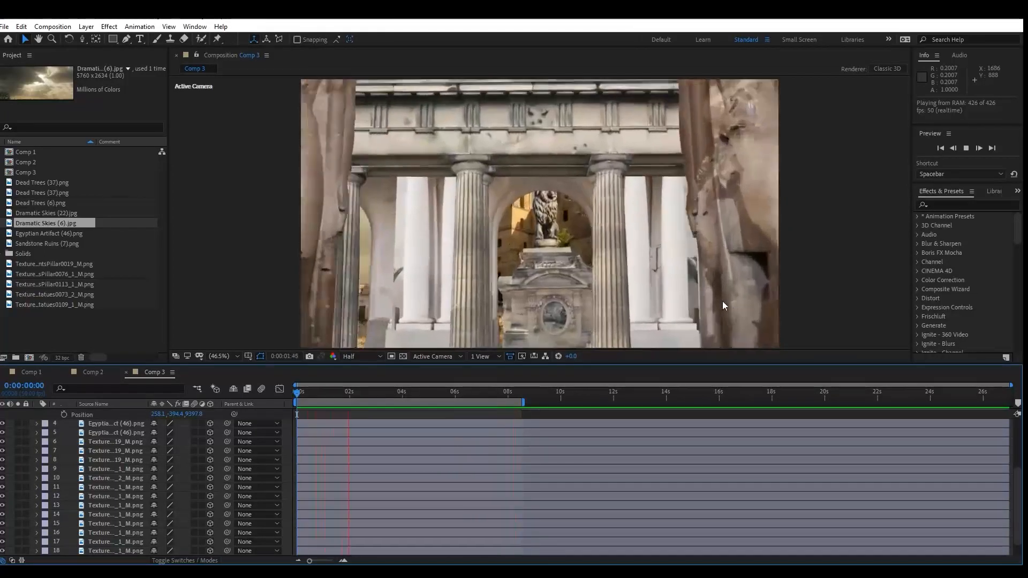
pyautogui.click(356, 387)
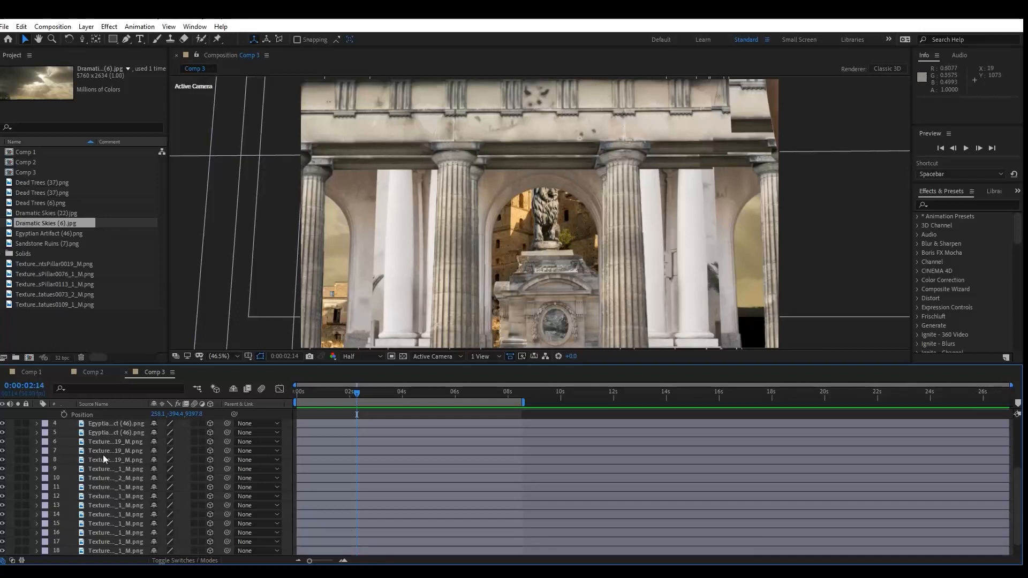
pyautogui.click(96, 477)
pyautogui.moveTo(358, 392); pyautogui.dragTo(285, 415)
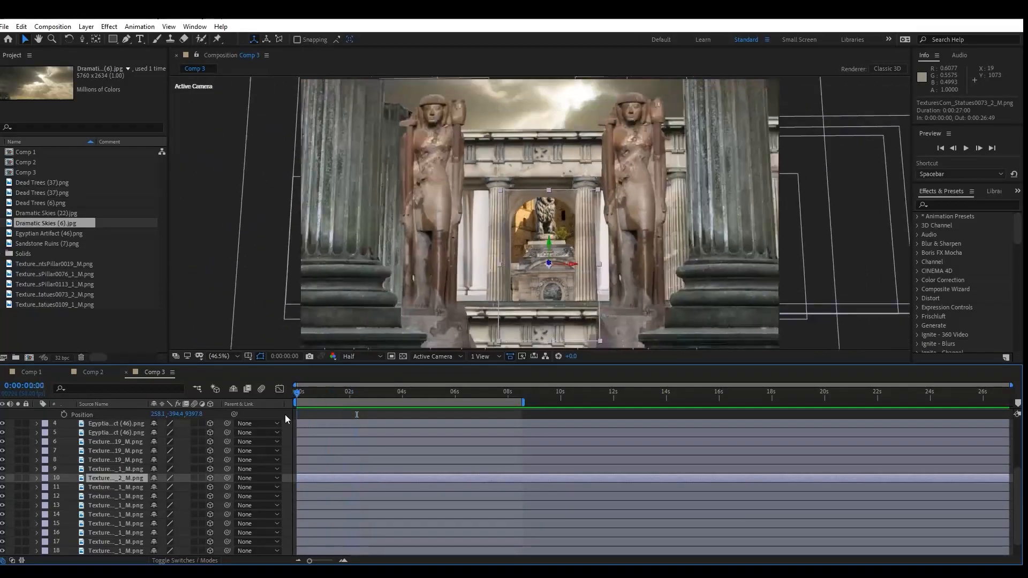
# Step: Locate the source file of the arch image TexturesCom_OrnamentsPillar0076_1_M.png in Explorer and open it in Photoshop
pyautogui.click(107, 487)
pyautogui.click(53, 275)
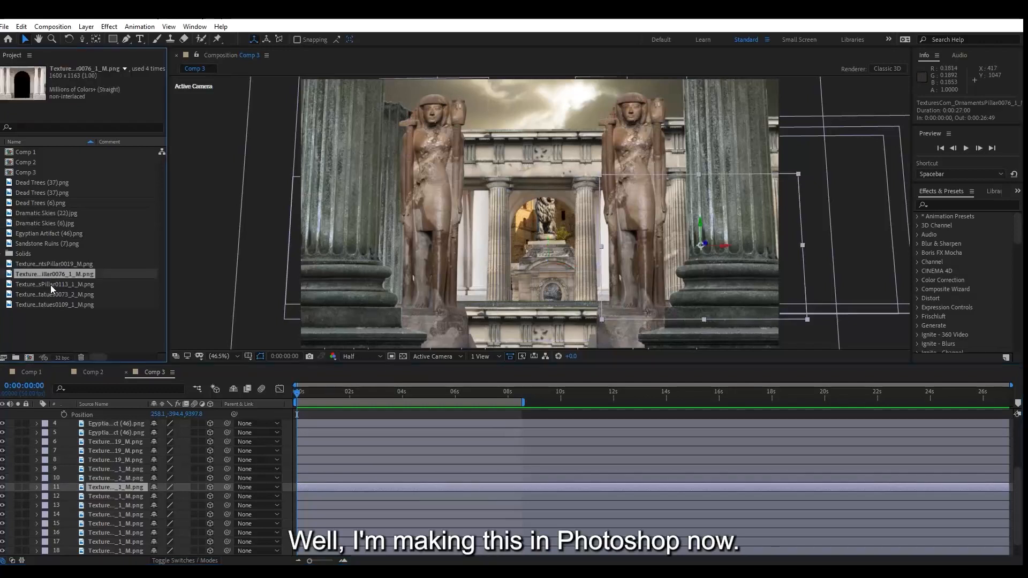
pyautogui.rightClick(51, 279)
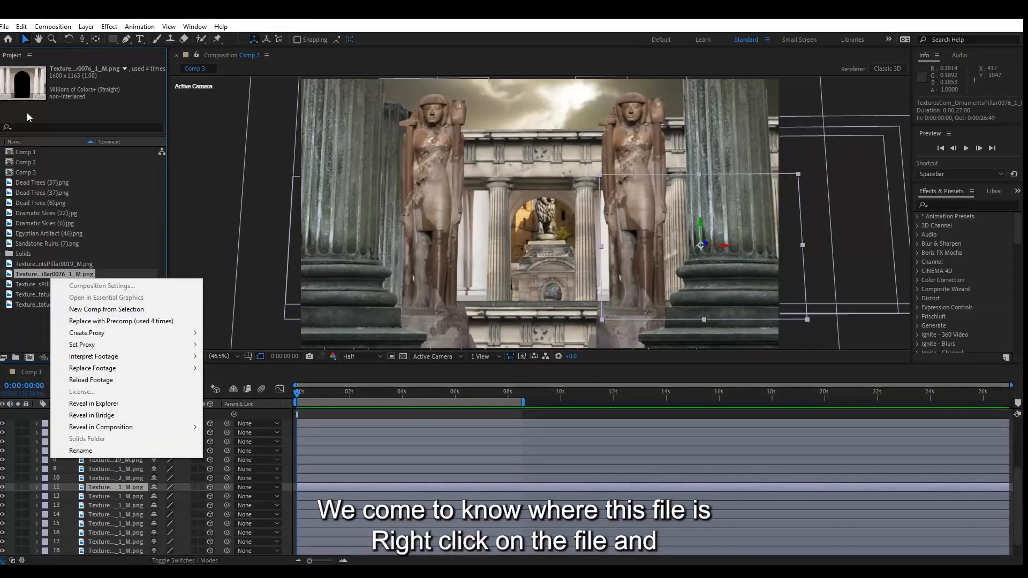
pyautogui.rightClick(41, 274)
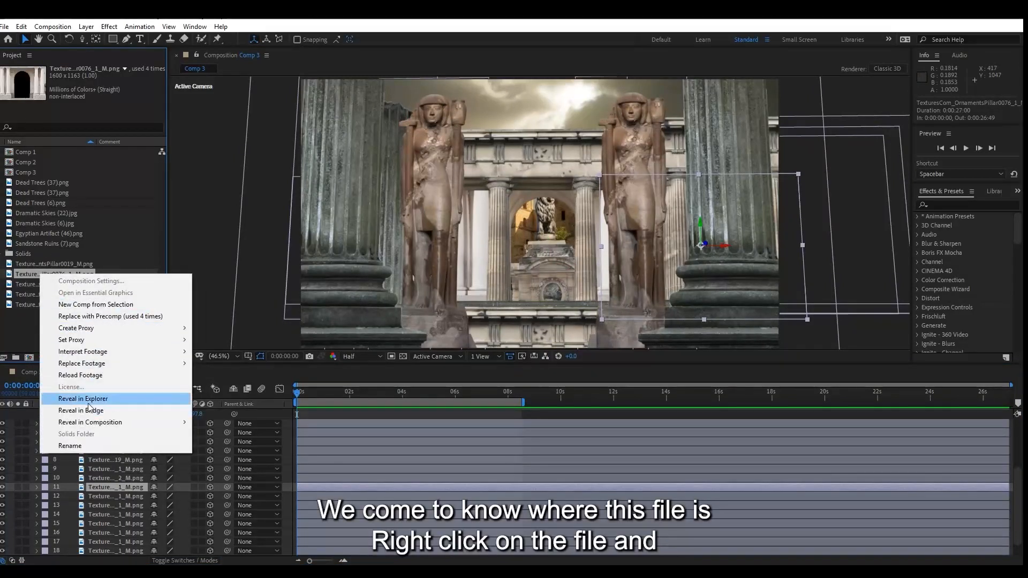
pyautogui.click(107, 401)
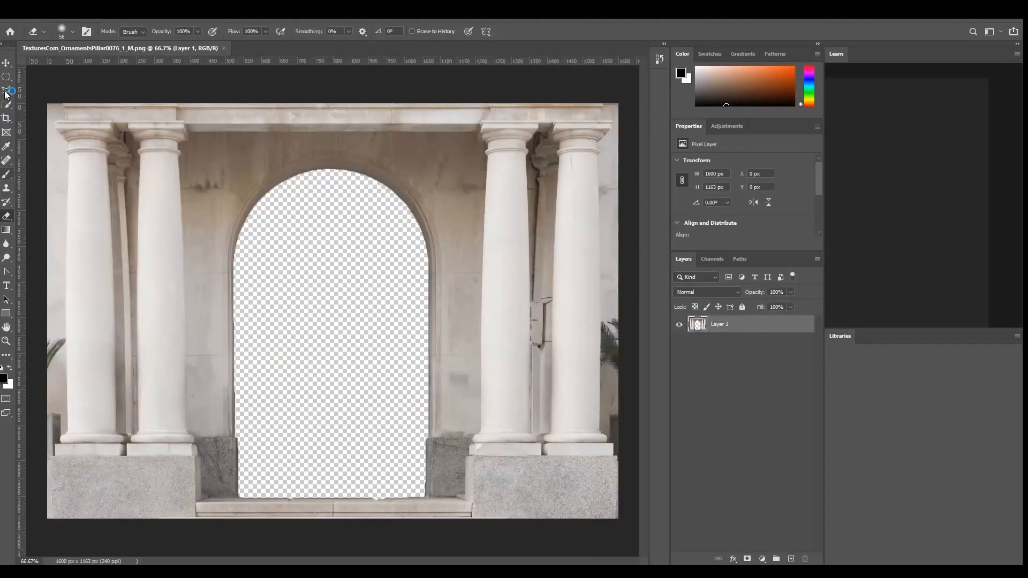
# Step: Outline the wall strip outside the rightmost column with the Polygonal Lasso, from the top edge to the plinth, and cut it out
pyautogui.rightClick(7, 91)
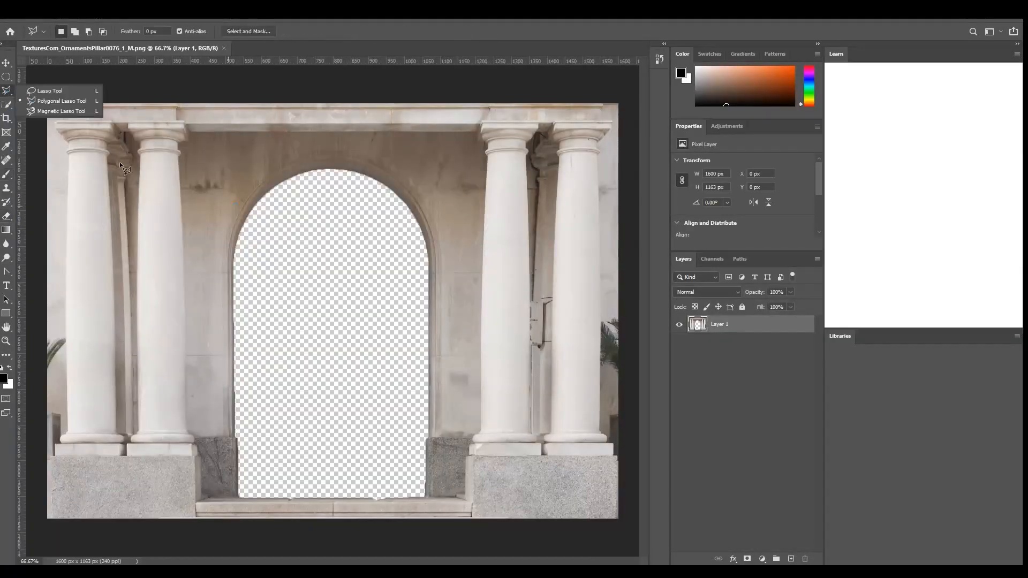
pyautogui.click(51, 101)
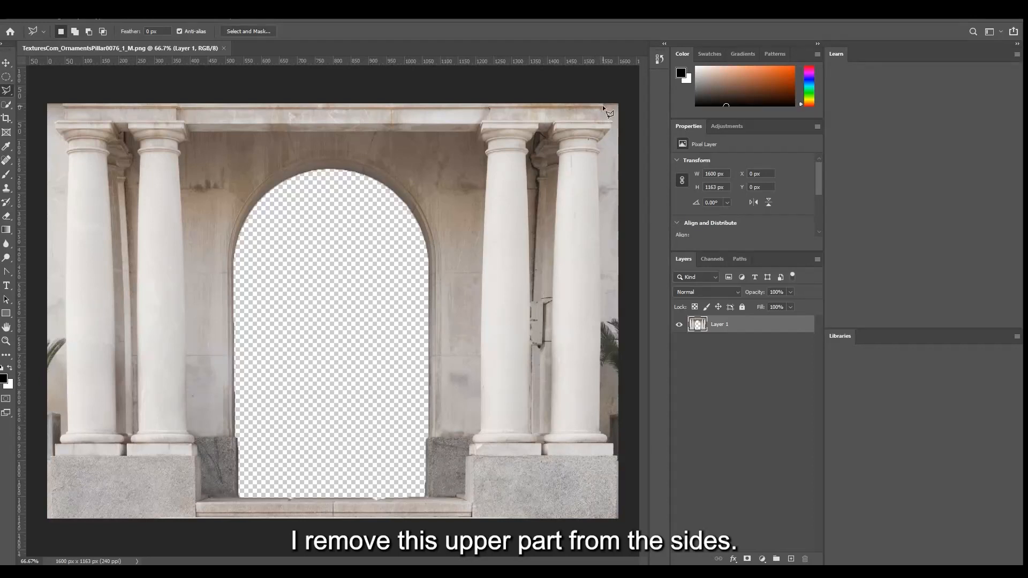
pyautogui.hotkey('ctrl', '=')
pyautogui.press('space')
pyautogui.moveTo(536, 227); pyautogui.dragTo(367, 349)
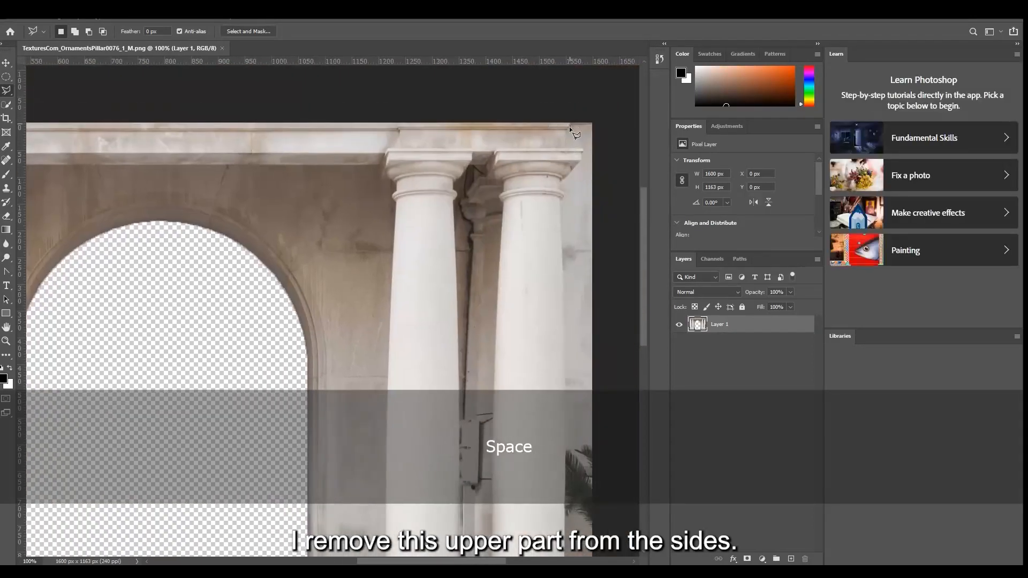
pyautogui.click(570, 125)
pyautogui.click(582, 149)
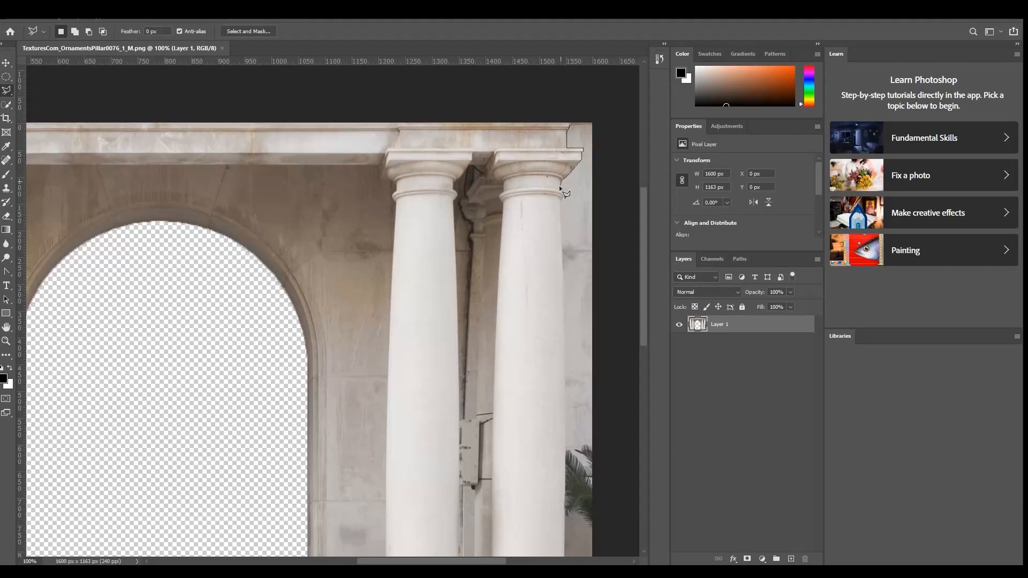
pyautogui.scroll(-5, 572, 332)
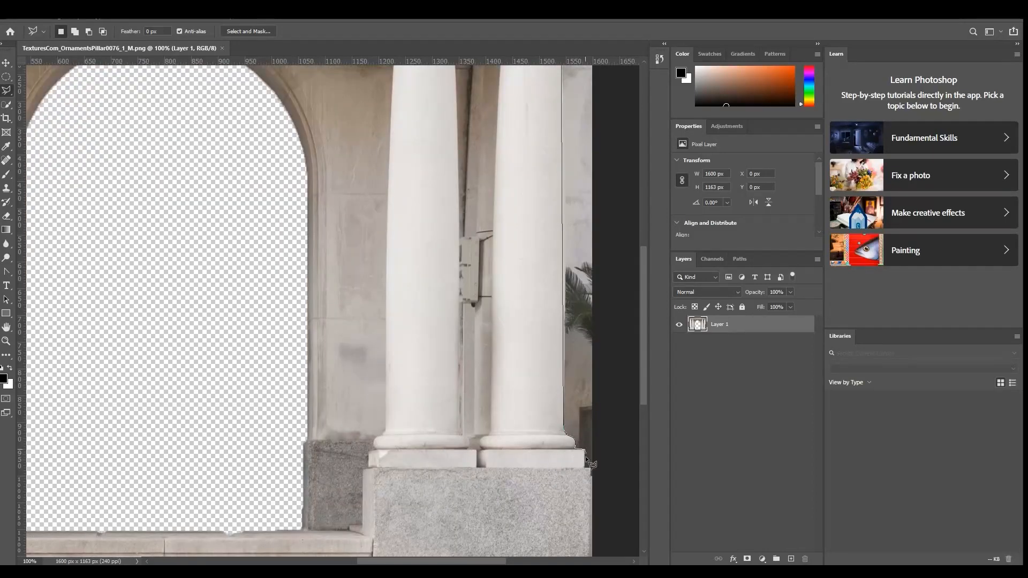
pyautogui.doubleClick(624, 66)
pyautogui.hotkey('ctrl', 'x')
pyautogui.moveTo(80, 235); pyautogui.dragTo(466, 356)
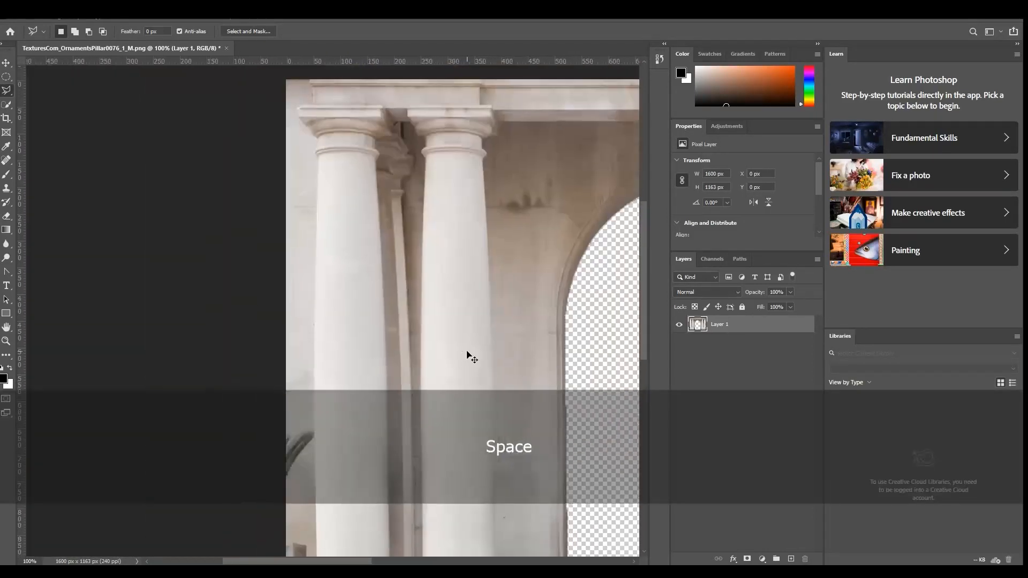
pyautogui.hotkey('ctrl', '-')
pyautogui.click(6, 106)
pyautogui.click(46, 116)
pyautogui.rightClick(6, 272)
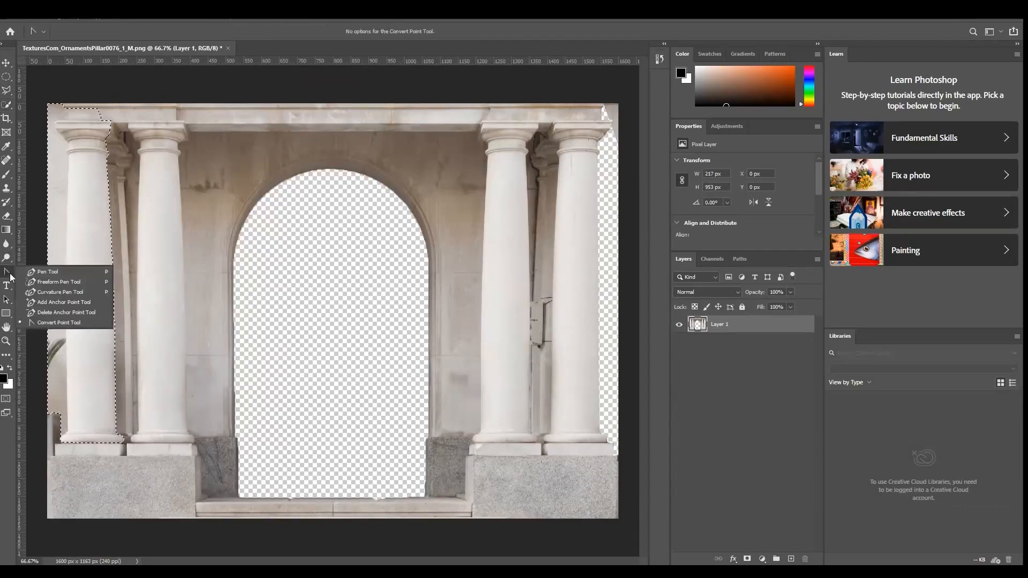
pyautogui.hotkey('ctrl', 'd')
# Step: Start a Pen tool path along the left end of the entablature and the capital of the leftmost column
pyautogui.scroll(2, 69, 114)
pyautogui.moveTo(496, 319); pyautogui.dragTo(731, 445)
pyautogui.press('p')
pyautogui.click(287, 182)
pyautogui.click(287, 191)
pyautogui.click(291, 196)
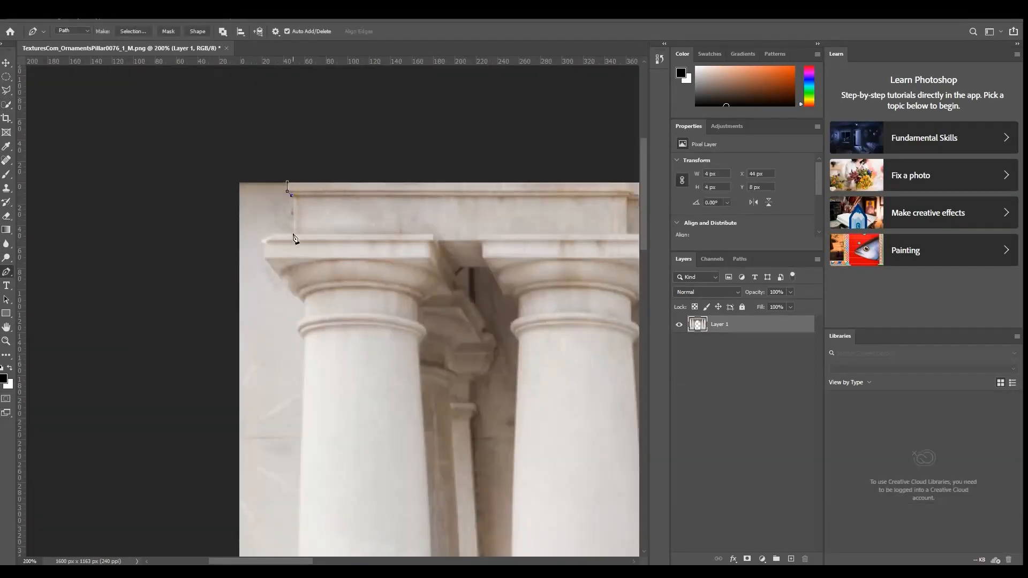
pyautogui.click(303, 336)
# Step: Continue the path down the leftmost column's shaft and around its base and plinth, ending outside the image
pyautogui.moveTo(315, 371); pyautogui.dragTo(347, 74)
pyautogui.click(334, 312)
pyautogui.click(328, 315)
pyautogui.click(328, 320)
pyautogui.moveTo(312, 328); pyautogui.dragTo(308, 333)
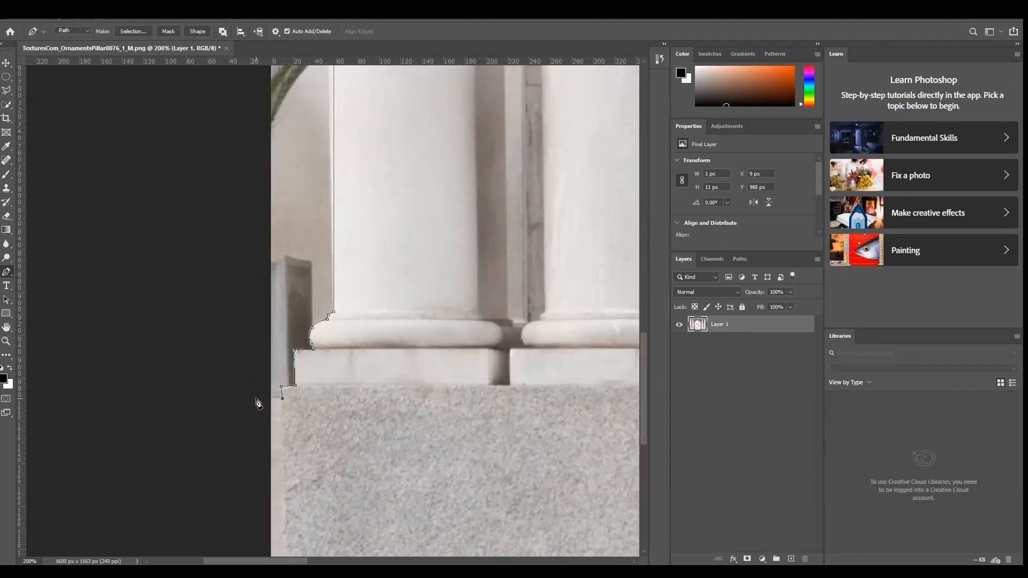
pyautogui.click(257, 399)
# Step: Run the path back up outside the image's left edge and close it at the starting point on the entablature
pyautogui.moveTo(239, 107); pyautogui.dragTo(269, 536)
pyautogui.click(234, 241)
pyautogui.moveTo(236, 128); pyautogui.dragTo(217, 540)
pyautogui.click(229, 168)
pyautogui.click(303, 143)
pyautogui.click(331, 170)
# Step: Convert the path to a selection, delete the wall strip outside the leftmost column and save the image
pyautogui.rightClick(310, 187)
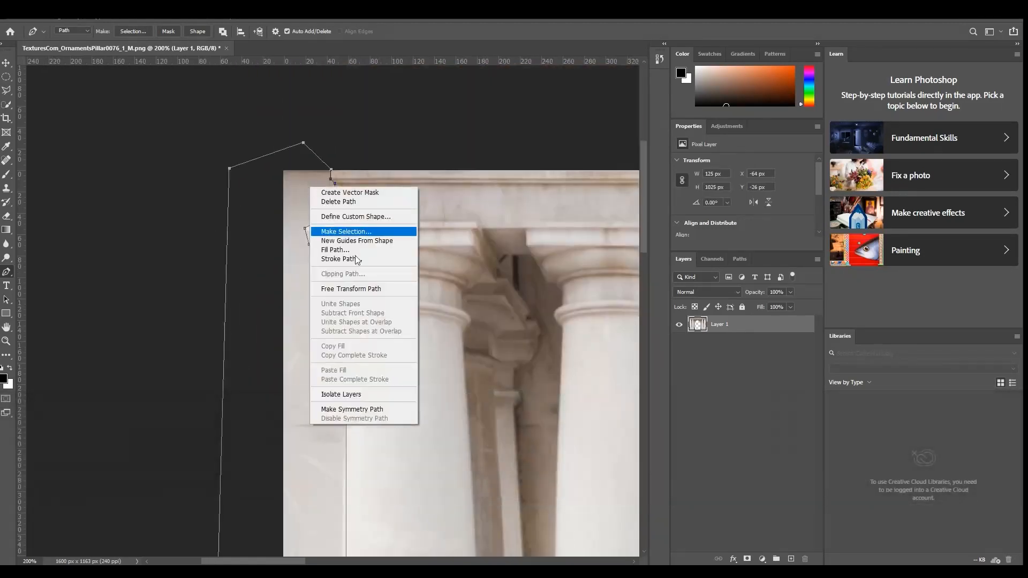
pyautogui.click(338, 233)
pyautogui.press('Return')
pyautogui.press('Delete')
pyautogui.hotkey('ctrl', '-')
pyautogui.hotkey('ctrl', '-')
pyautogui.hotkey('ctrl', 's')
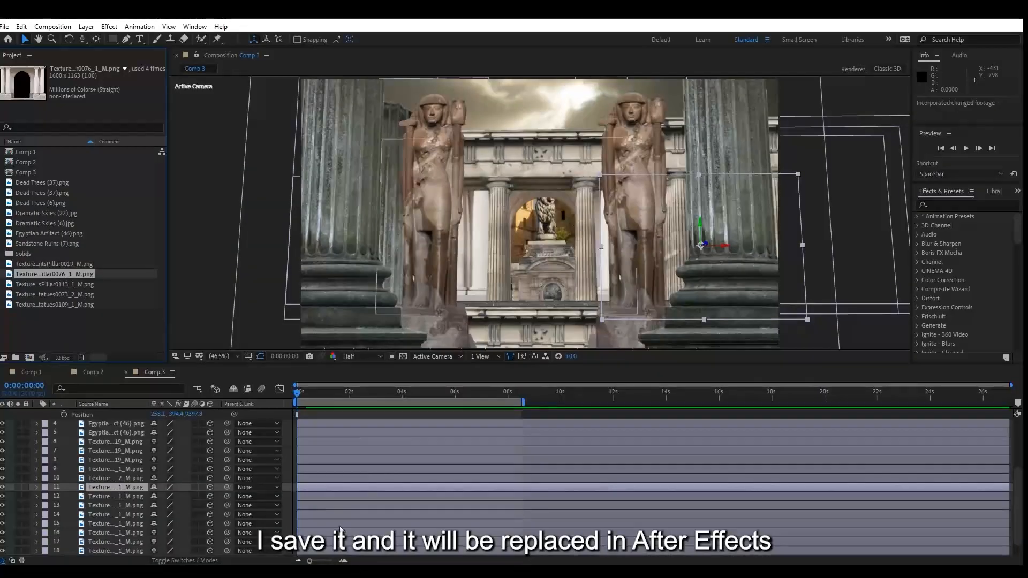
# Step: Switch back to After Effects, preview the flight with the trimmed arch image and return to the first frame
pyautogui.moveTo(297, 389); pyautogui.dragTo(452, 394)
pyautogui.press('space')
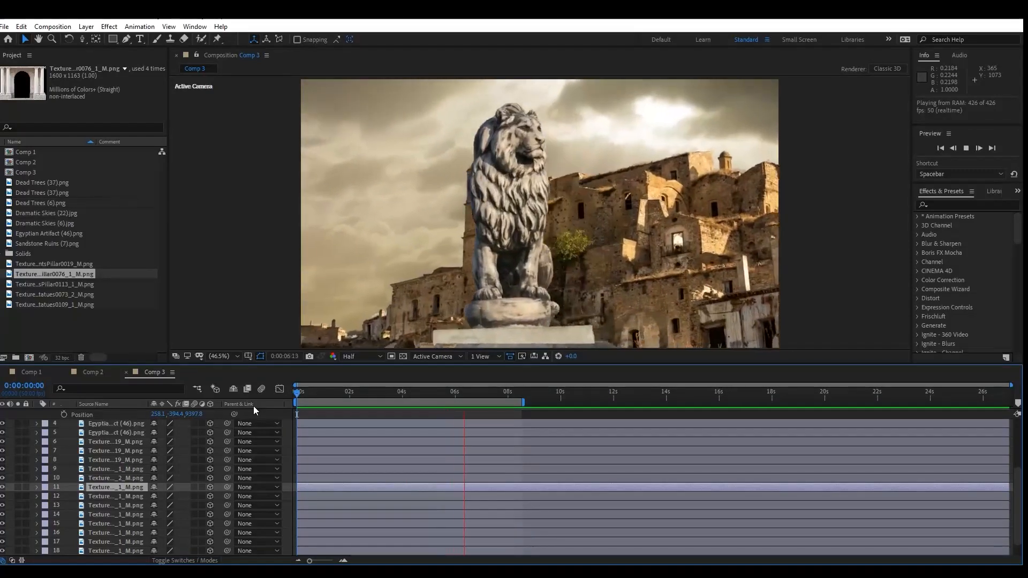
pyautogui.click(396, 394)
pyautogui.moveTo(373, 397); pyautogui.dragTo(283, 404)
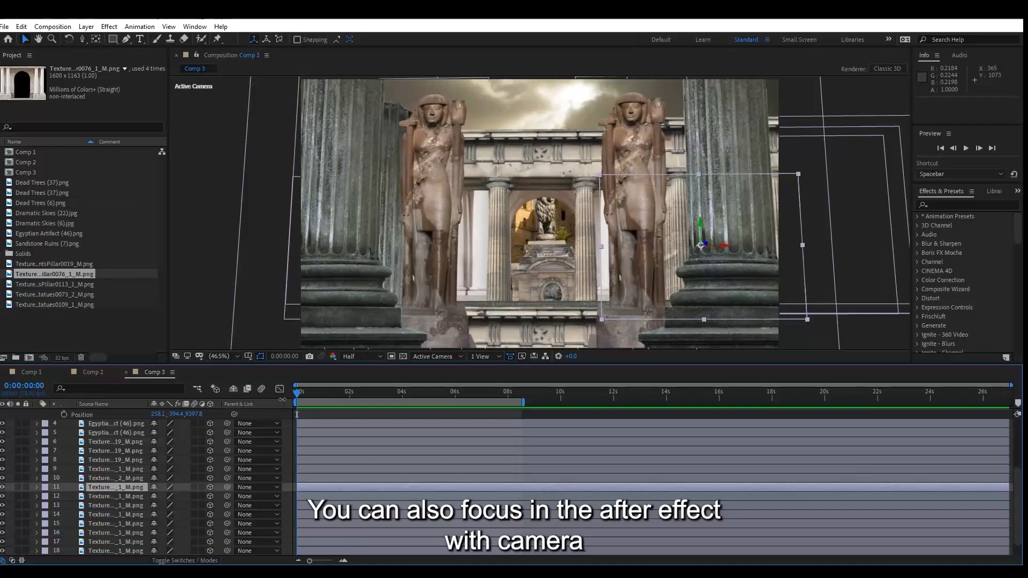
# Step: Turn on Depth of Field for Camera 1 and set its Aperture to 100 pixels
pyautogui.moveTo(1015, 490); pyautogui.dragTo(1015, 443)
pyautogui.click(99, 432)
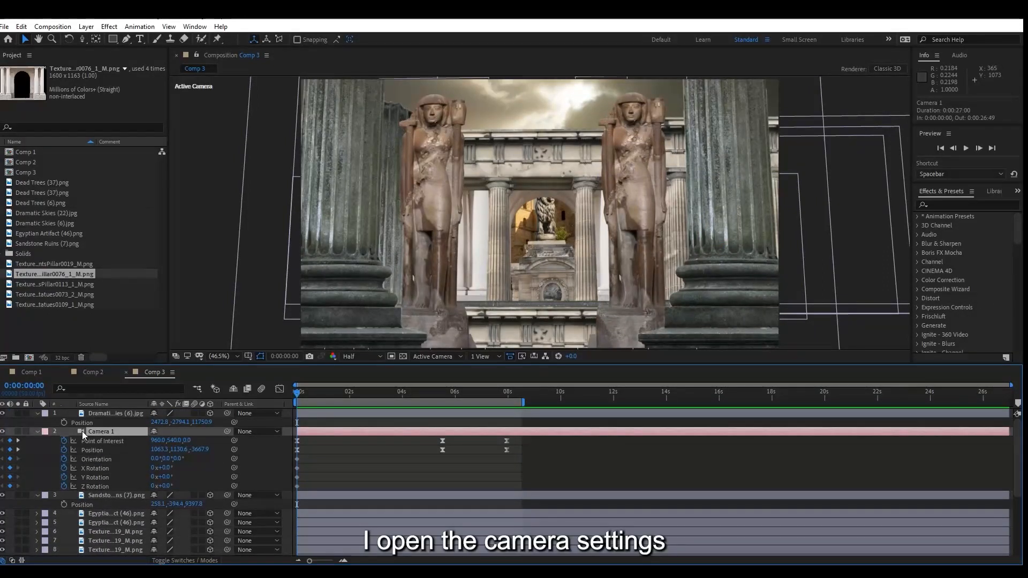
pyautogui.press('a')
pyautogui.press('a')
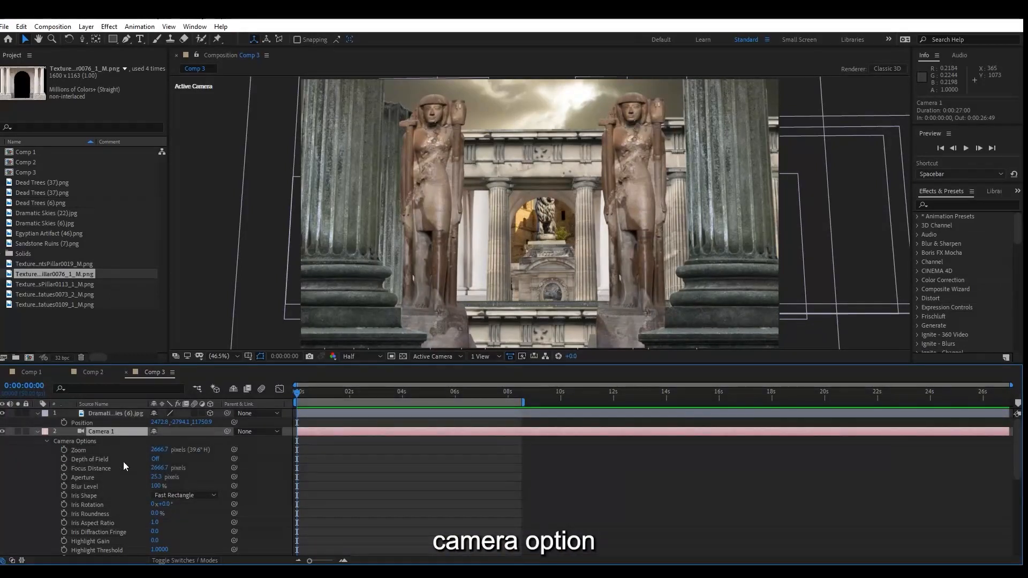
pyautogui.click(155, 459)
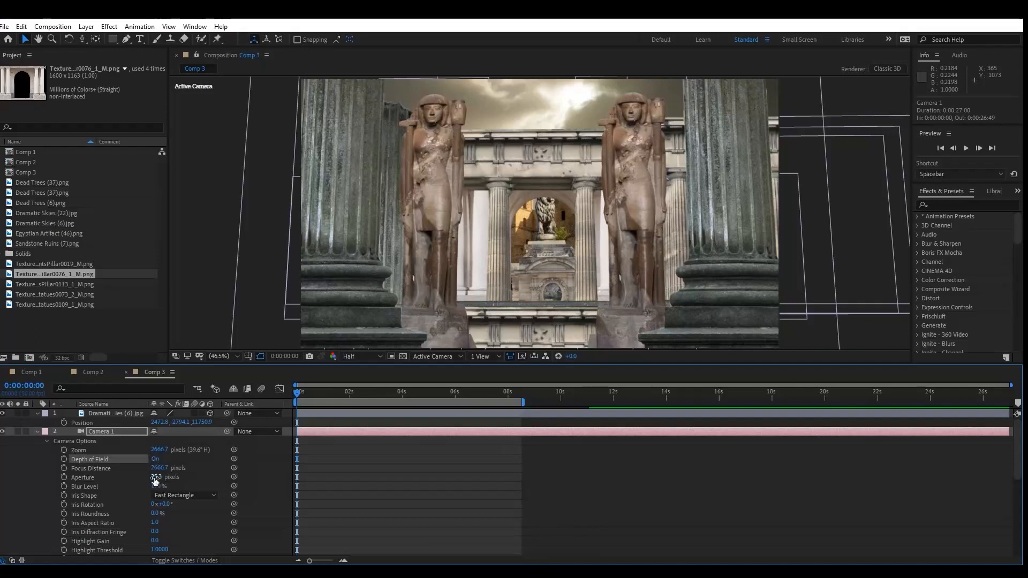
pyautogui.write('100')
pyautogui.press('Return')
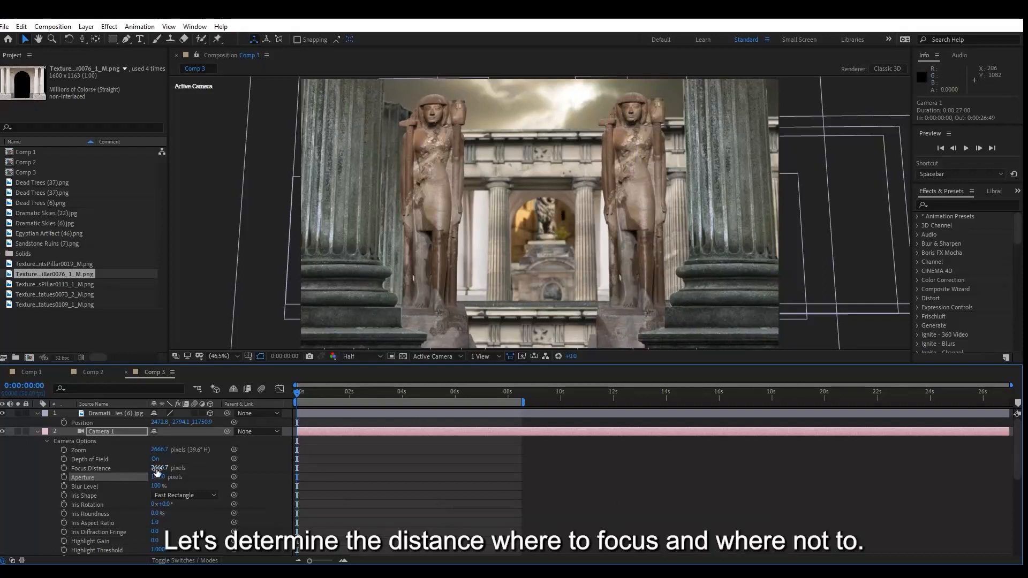
# Step: Using the Top view, set the camera's Focus Distance to 2332.7 pixels at the front pillars and keyframe it at 0:00:00:00
pyautogui.click(720, 262)
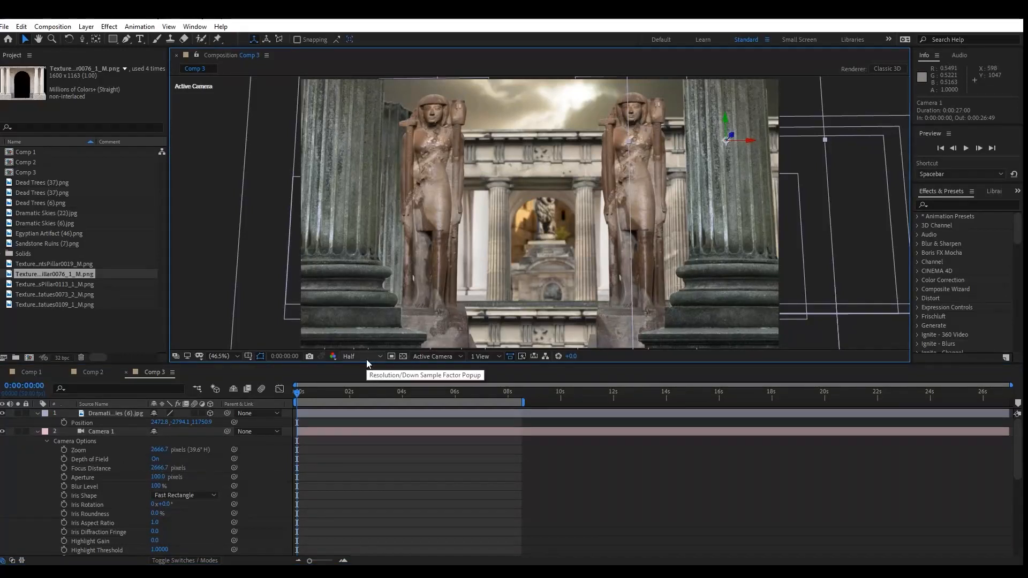
pyautogui.click(455, 356)
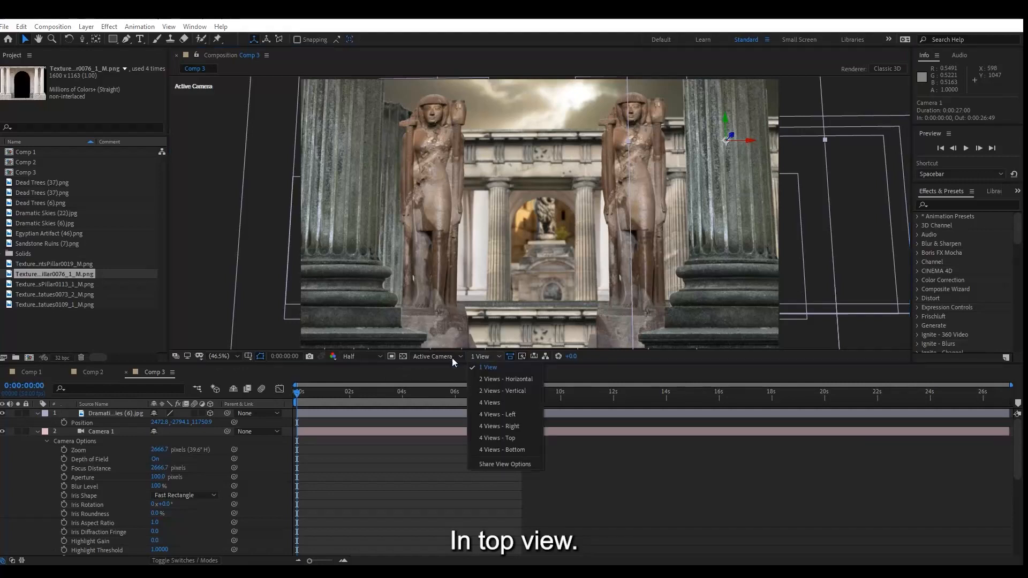
pyautogui.click(430, 420)
pyautogui.hotkey('ctrl', '-')
pyautogui.hotkey('ctrl', '-')
pyautogui.hotkey('ctrl', '-')
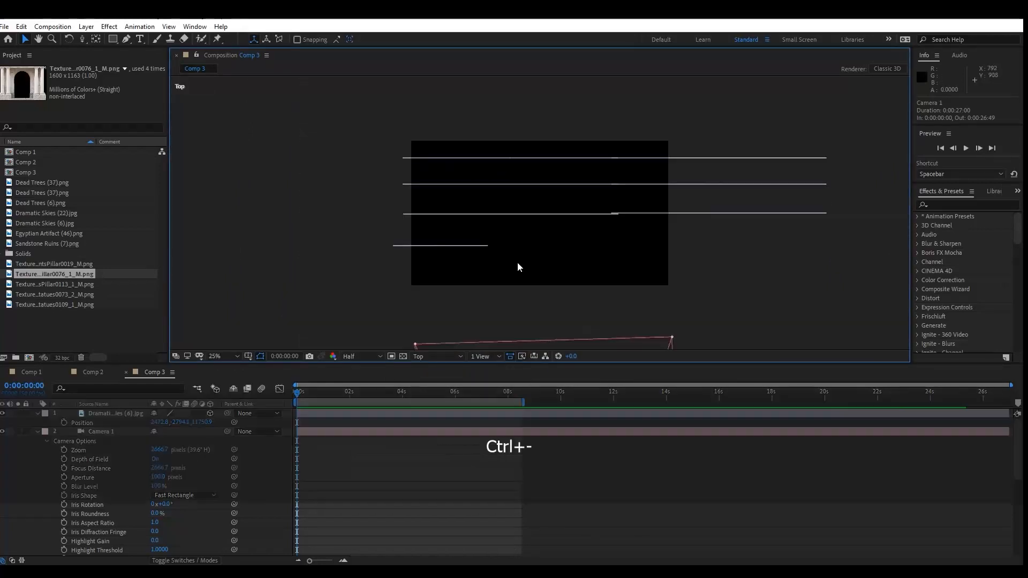
pyautogui.moveTo(519, 262); pyautogui.dragTo(542, 203)
pyautogui.moveTo(158, 469); pyautogui.dragTo(0, 478)
pyautogui.moveTo(95, 470); pyautogui.dragTo(166, 477)
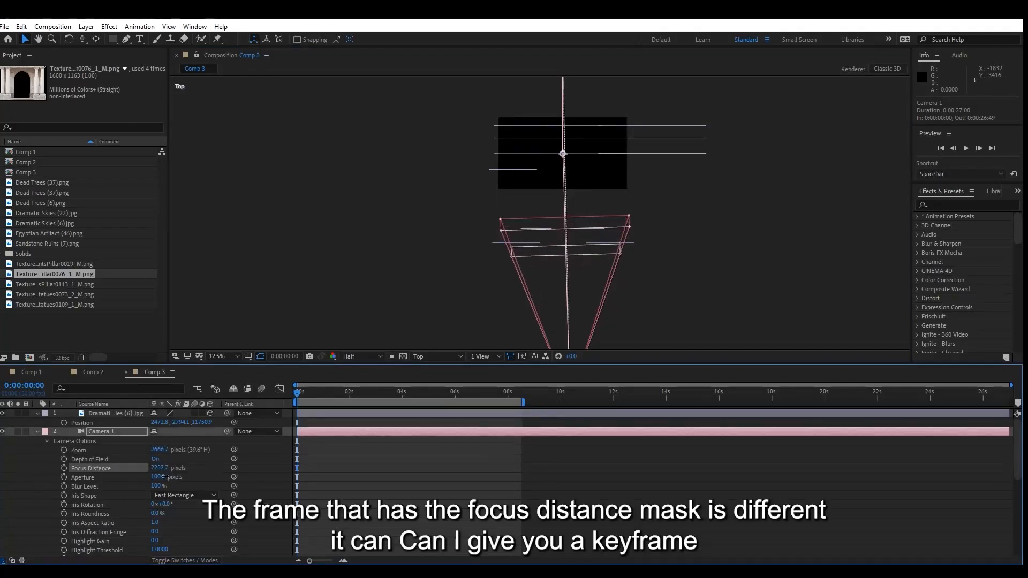
pyautogui.click(630, 243)
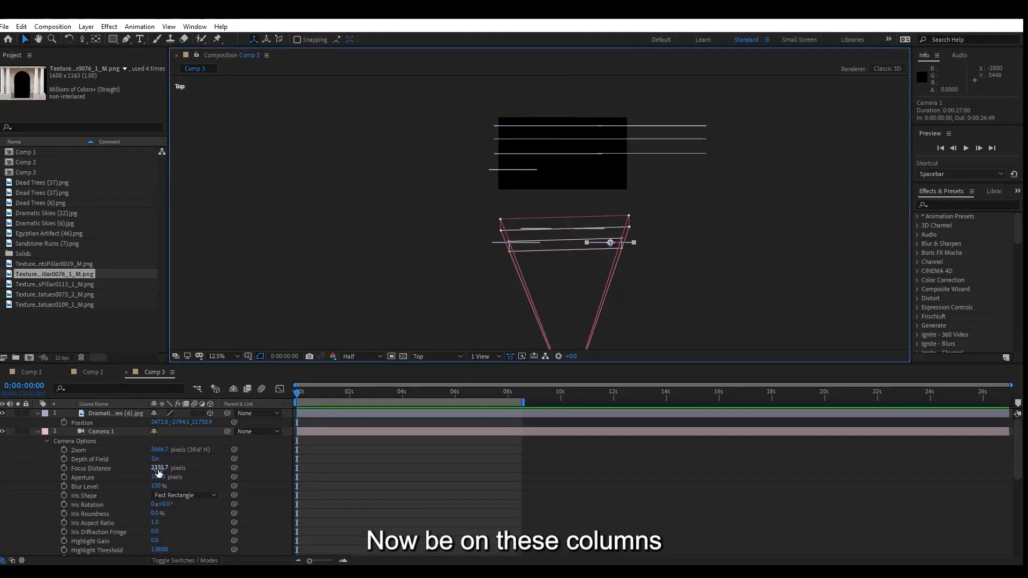
pyautogui.moveTo(158, 469); pyautogui.dragTo(156, 469)
pyautogui.click(64, 468)
# Step: Scrub the flight from above to about 0:00:05:40 to check the focus plane, and return to the Active Camera view and first frame
pyautogui.moveTo(300, 398); pyautogui.dragTo(452, 392)
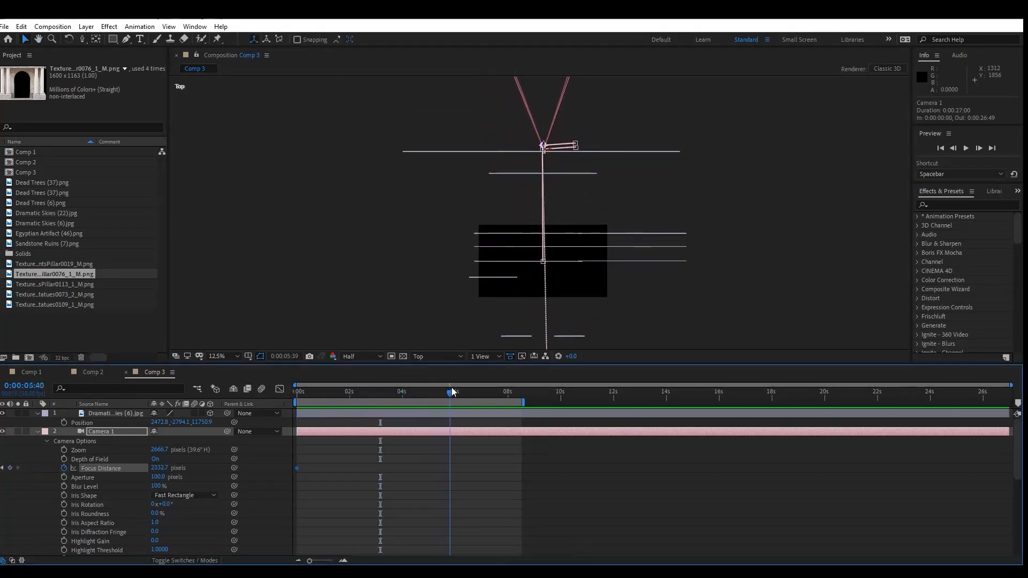
pyautogui.moveTo(657, 236); pyautogui.dragTo(662, 375)
pyautogui.click(435, 358)
pyautogui.click(434, 370)
pyautogui.moveTo(503, 301); pyautogui.dragTo(529, 112)
pyautogui.moveTo(441, 397); pyautogui.dragTo(301, 364)
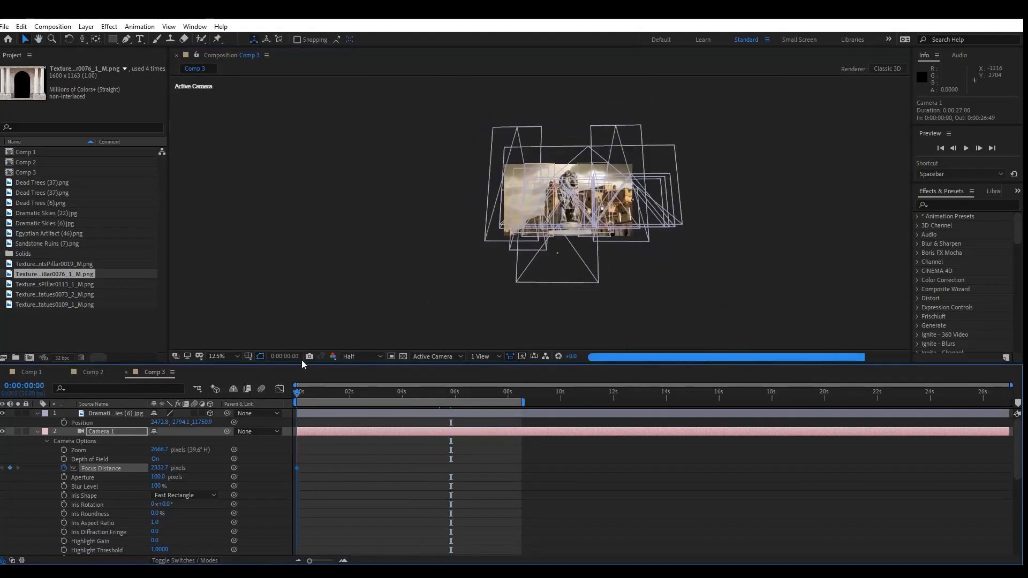
# Step: Fit the composition in the viewer and set Camera 1's Focus Distance to 5751.7 pixels at the first frame
pyautogui.click(236, 356)
pyautogui.click(247, 369)
pyautogui.click(372, 356)
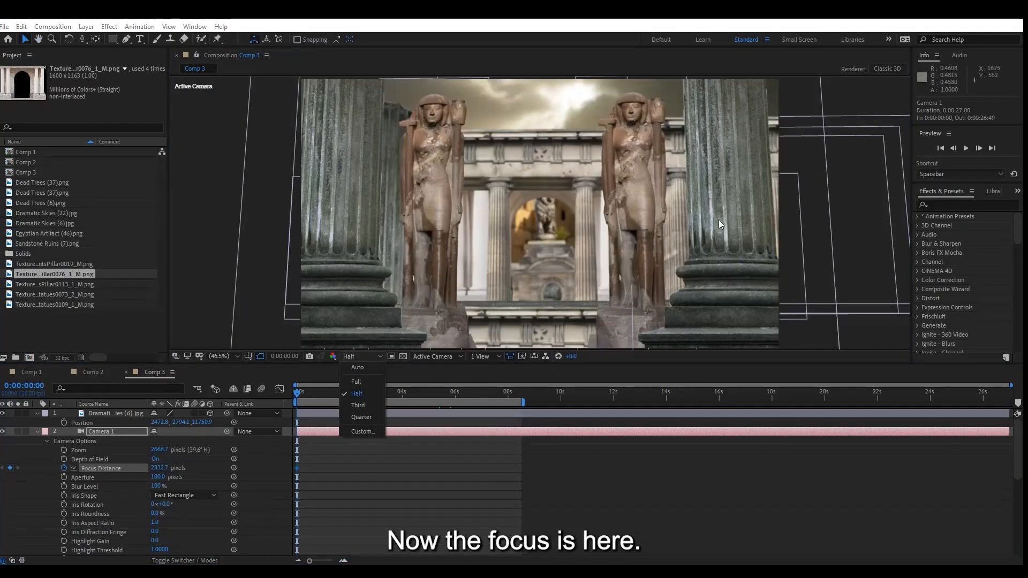
pyautogui.click(158, 470)
pyautogui.moveTo(158, 470); pyautogui.dragTo(969, 439)
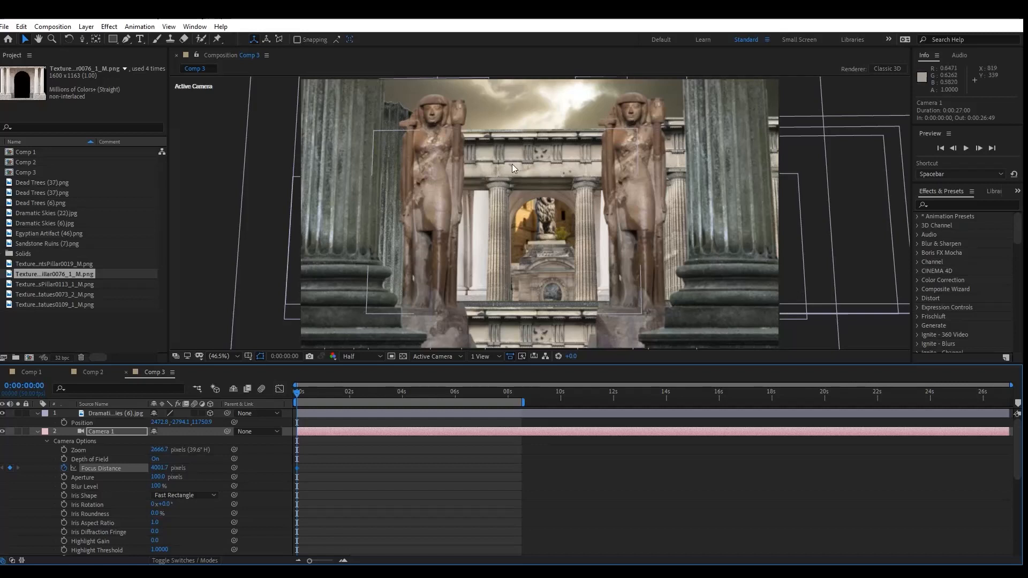
pyautogui.moveTo(159, 468); pyautogui.dragTo(641, 436)
pyautogui.moveTo(156, 473); pyautogui.dragTo(181, 470)
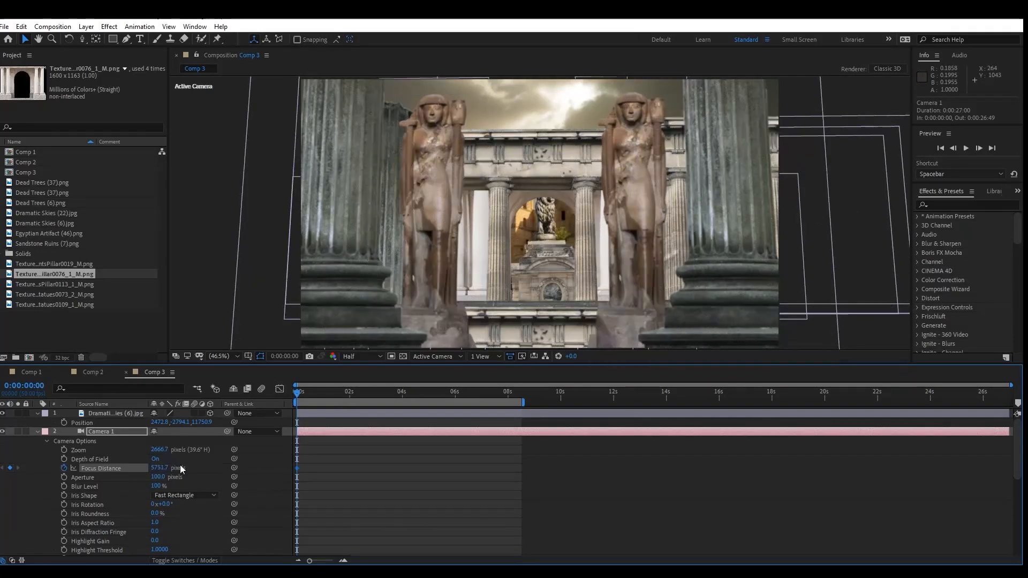
# Step: Set the camera's Blur Level to 300 % and switch the viewer resolution to Full
pyautogui.write('300')
pyautogui.press('Return')
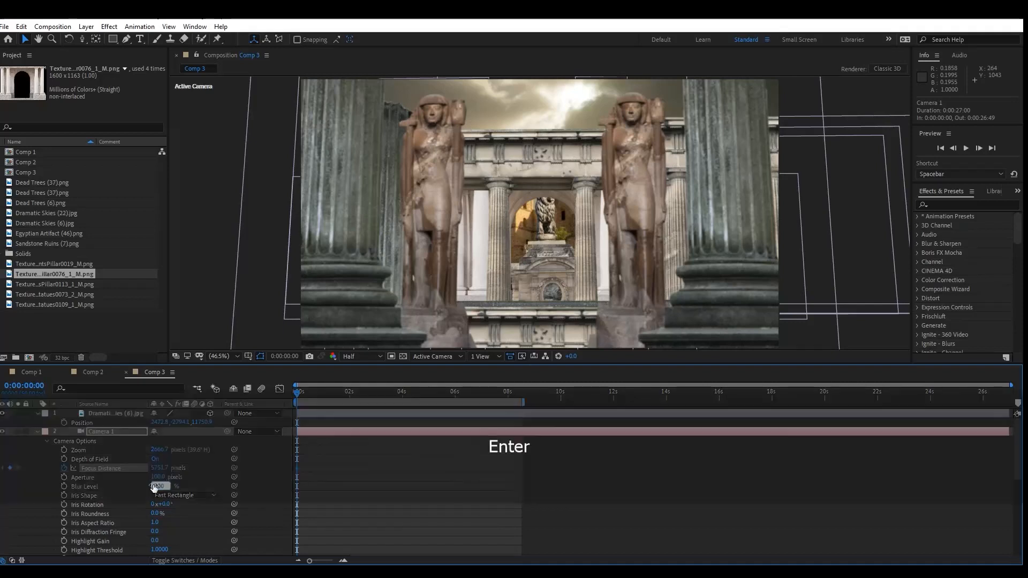
pyautogui.click(362, 356)
pyautogui.click(359, 372)
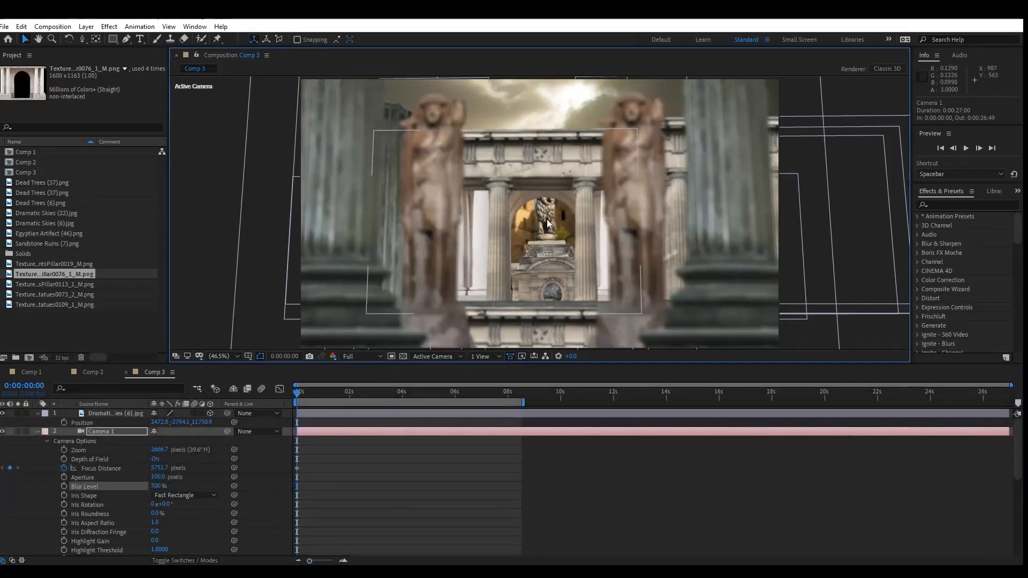
# Step: Using the Top view, set the camera's Focus Distance to 7054.7 pixels, and return to the Active Camera view fitted to the viewer
pyautogui.click(485, 356)
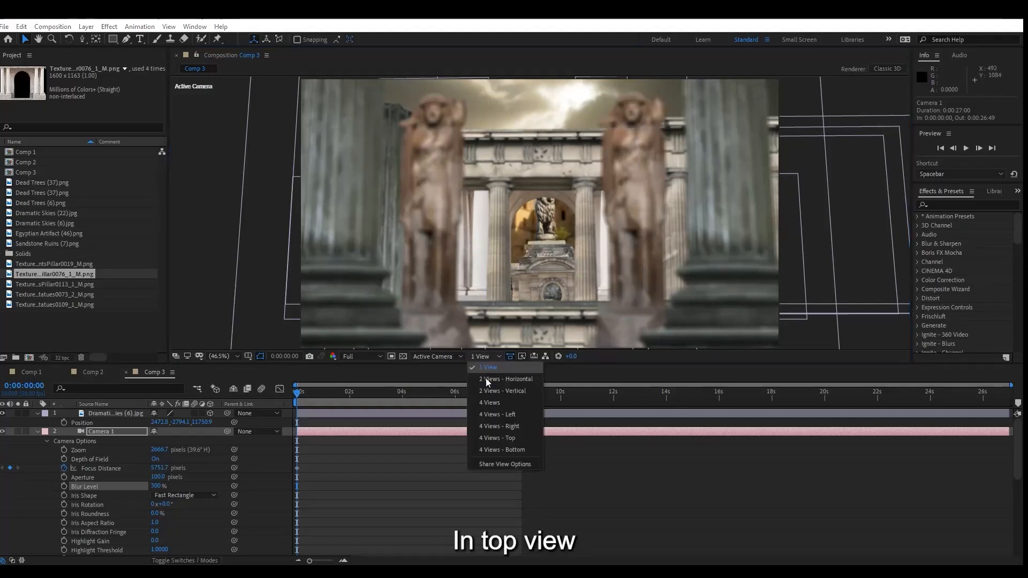
pyautogui.click(436, 426)
pyautogui.click(435, 356)
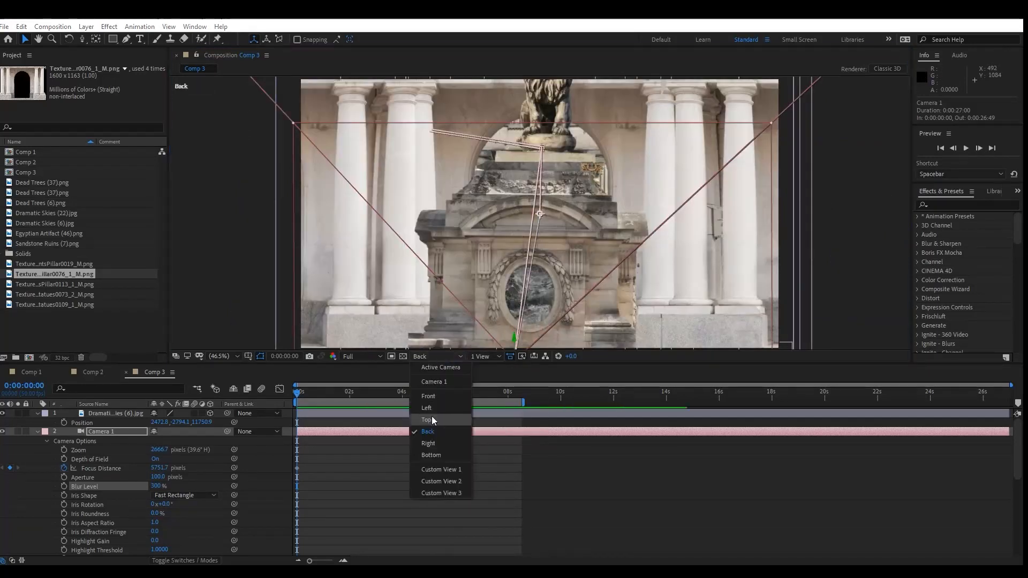
pyautogui.click(432, 420)
pyautogui.hotkey('ctrl', 'Left')
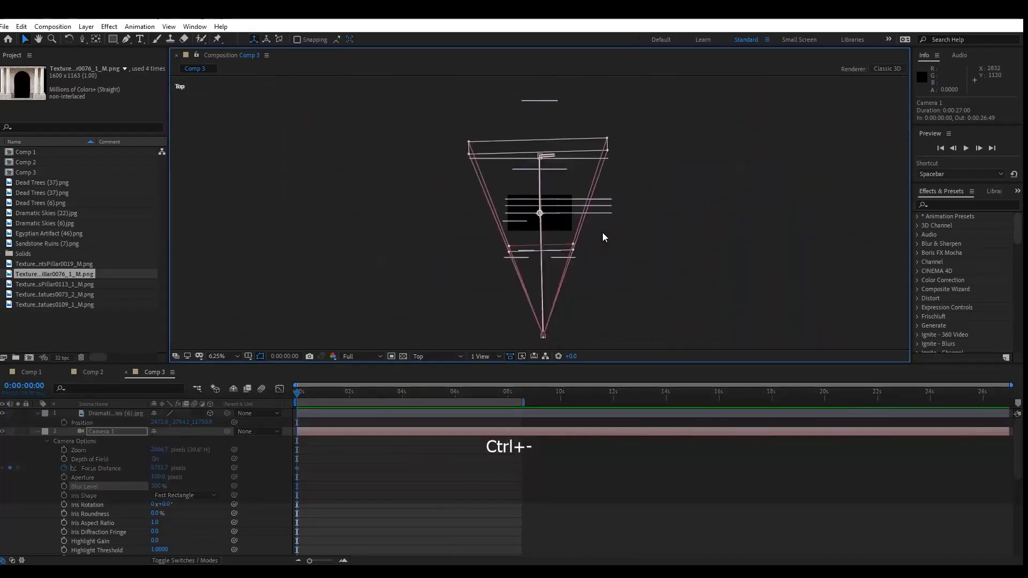
pyautogui.moveTo(159, 467); pyautogui.dragTo(839, 451)
pyautogui.click(424, 356)
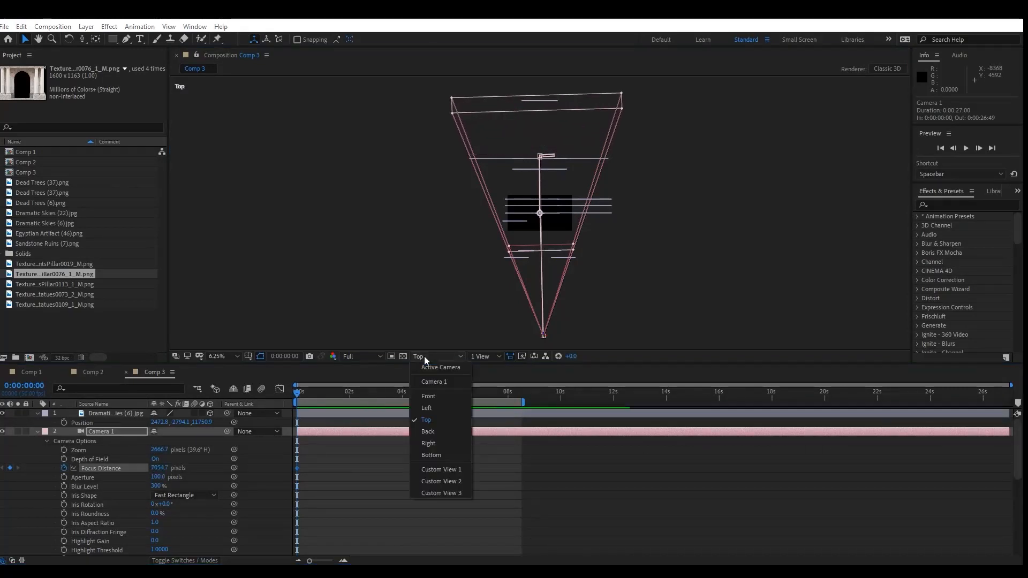
pyautogui.click(432, 399)
pyautogui.click(232, 357)
pyautogui.click(233, 367)
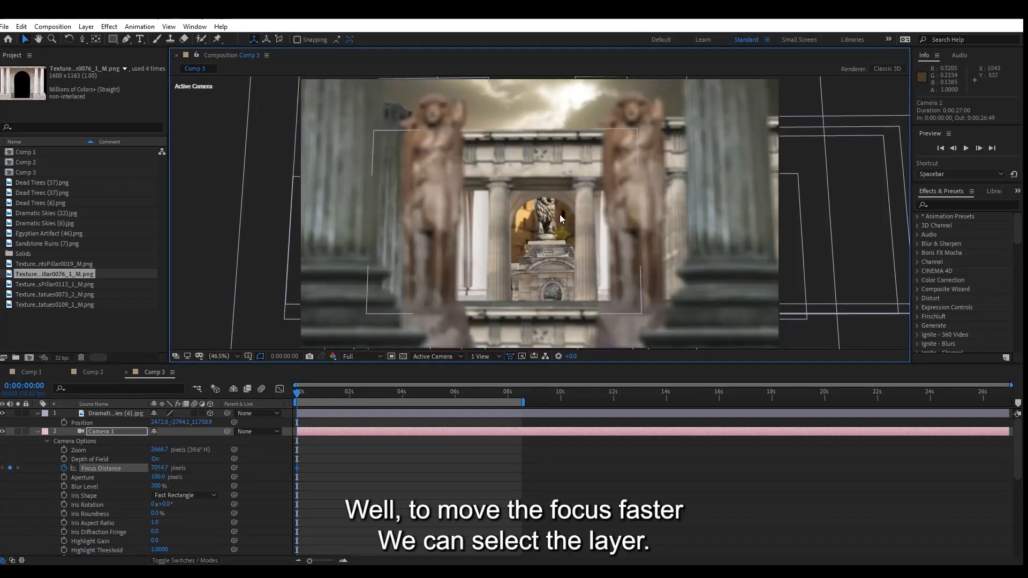
# Step: Apply Set Focus Distance to Layer to Camera 1 and the front column layer at the first frame
pyautogui.click(750, 199)
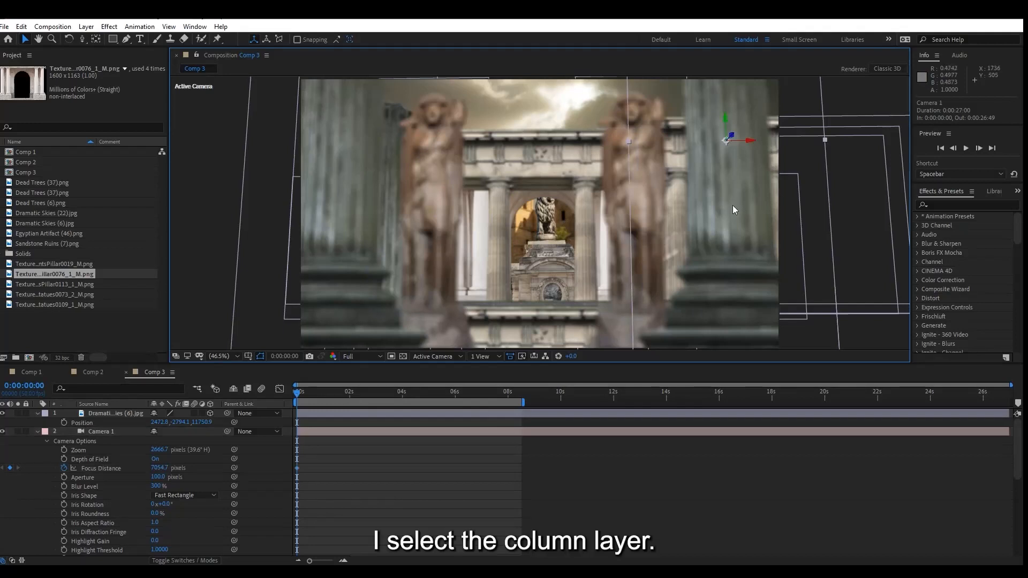
pyautogui.keyDown('ctrl'); pyautogui.click(102, 432); pyautogui.keyUp('ctrl')
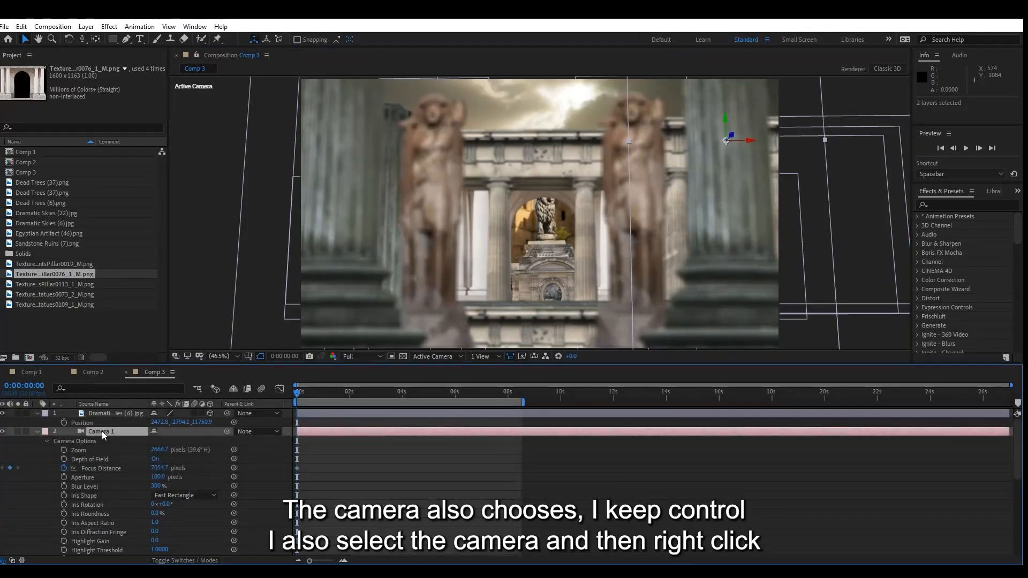
pyautogui.rightClick(101, 432)
pyautogui.moveTo(138, 373)
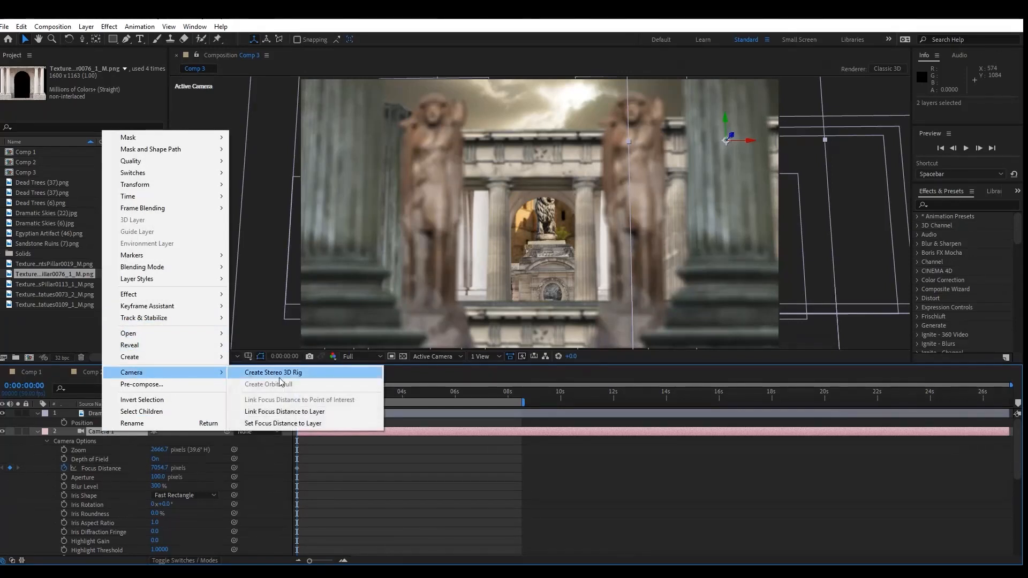
pyautogui.click(277, 424)
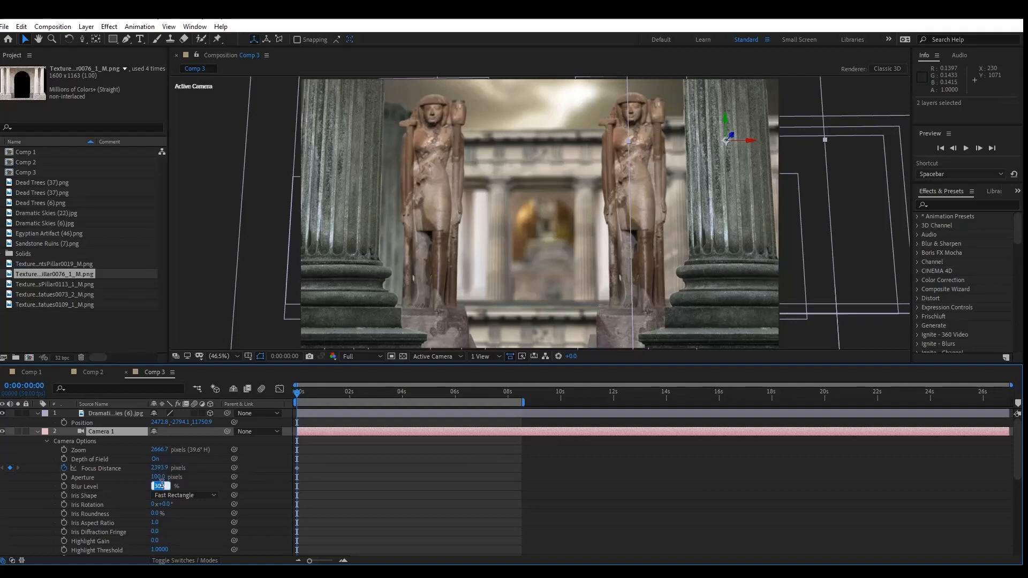
# Step: Set the camera's Blur Level to 150 % and lower the viewer resolution to Half
pyautogui.write('200')
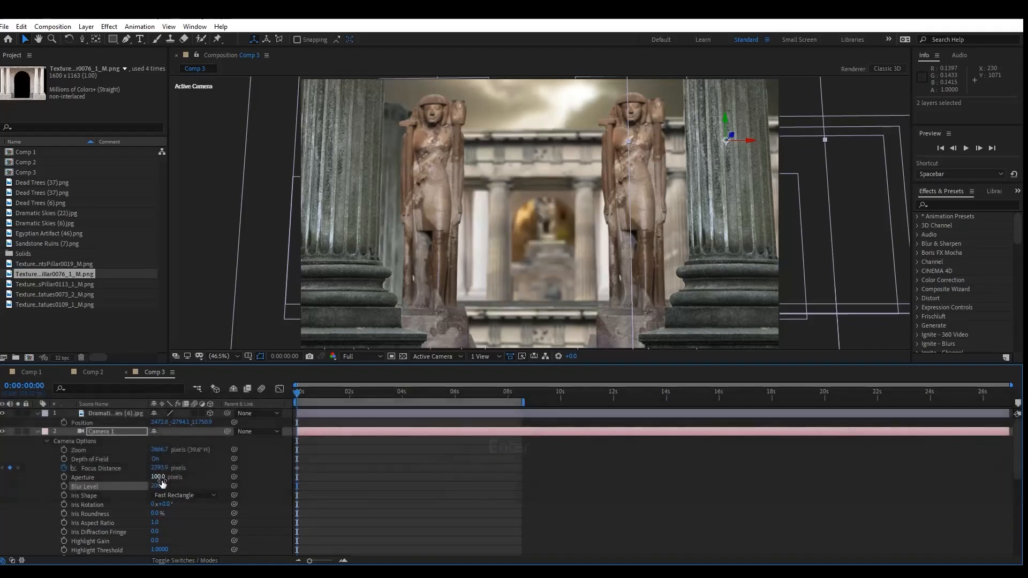
pyautogui.write('150')
pyautogui.press('Return')
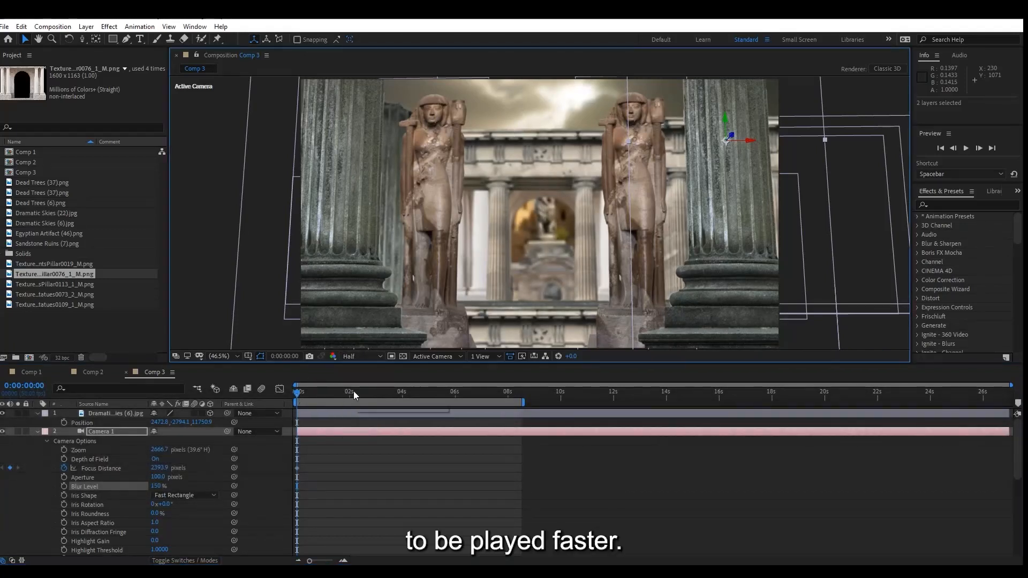
# Step: Preview the flight with the front columns in focus and return to the first frame
pyautogui.press('KP_0')
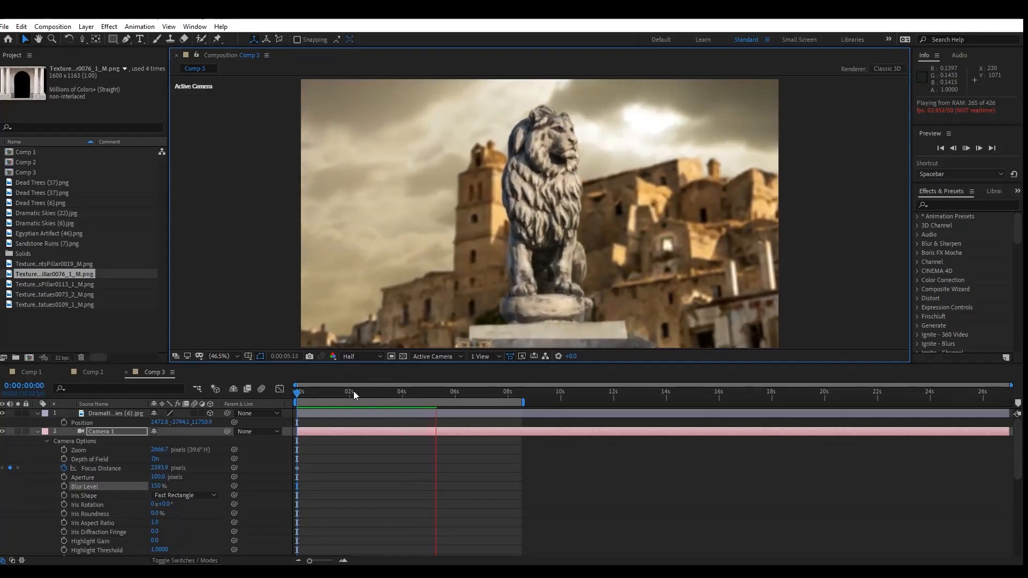
pyautogui.press('space')
pyautogui.press('space')
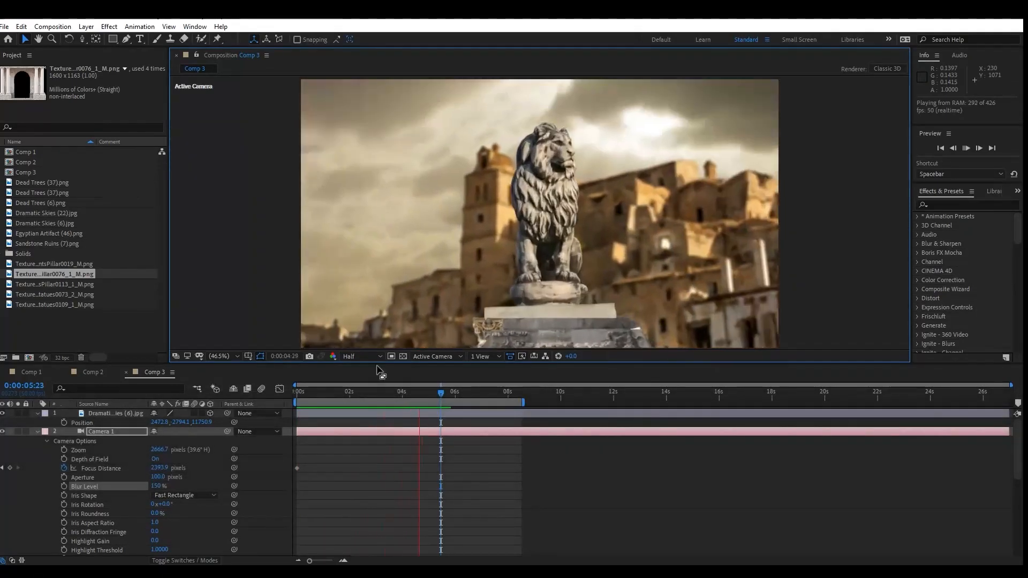
pyautogui.press('space')
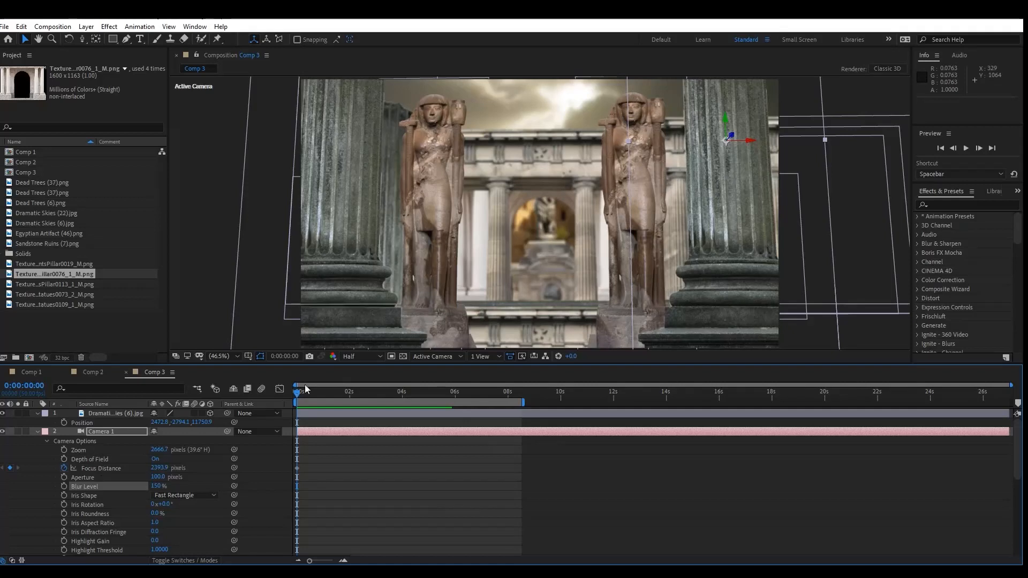
# Step: Collapse the camera's properties, move to 0:00:05:17 and toggle the Sandstone Ruins layer's visibility while looking for the lion statue layer
pyautogui.click(38, 432)
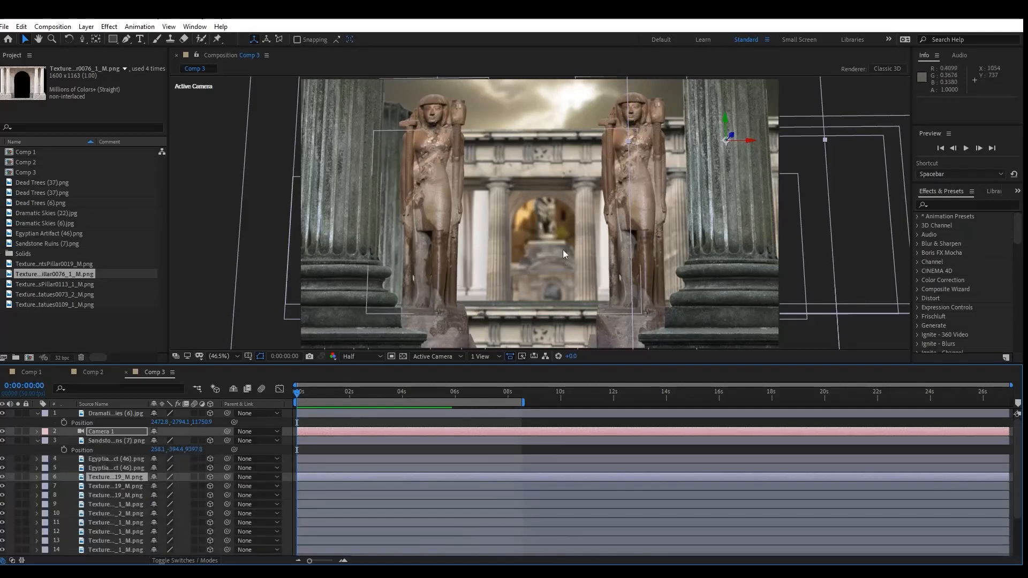
pyautogui.click(437, 395)
pyautogui.click(118, 441)
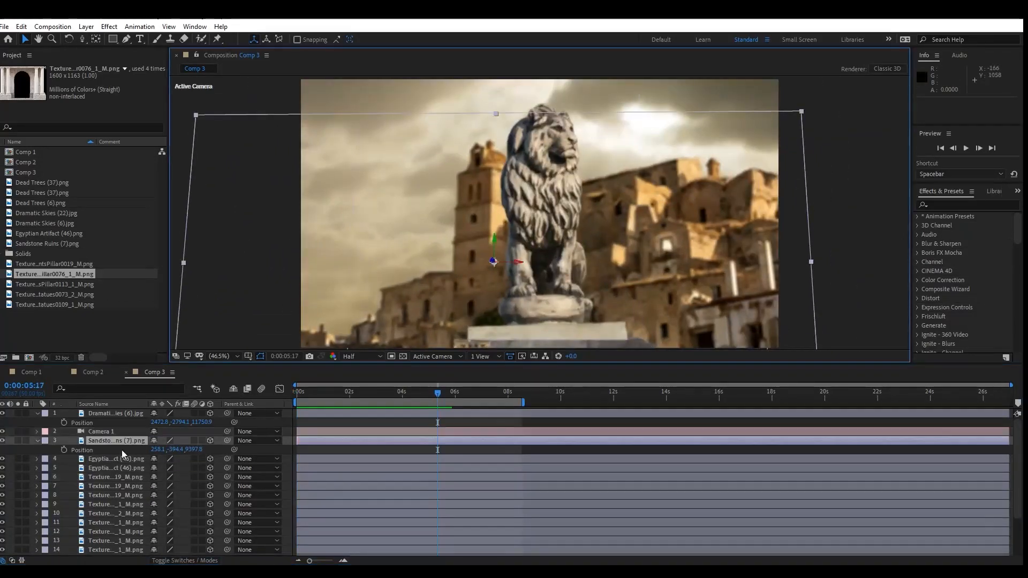
pyautogui.click(3, 441)
pyautogui.click(2, 441)
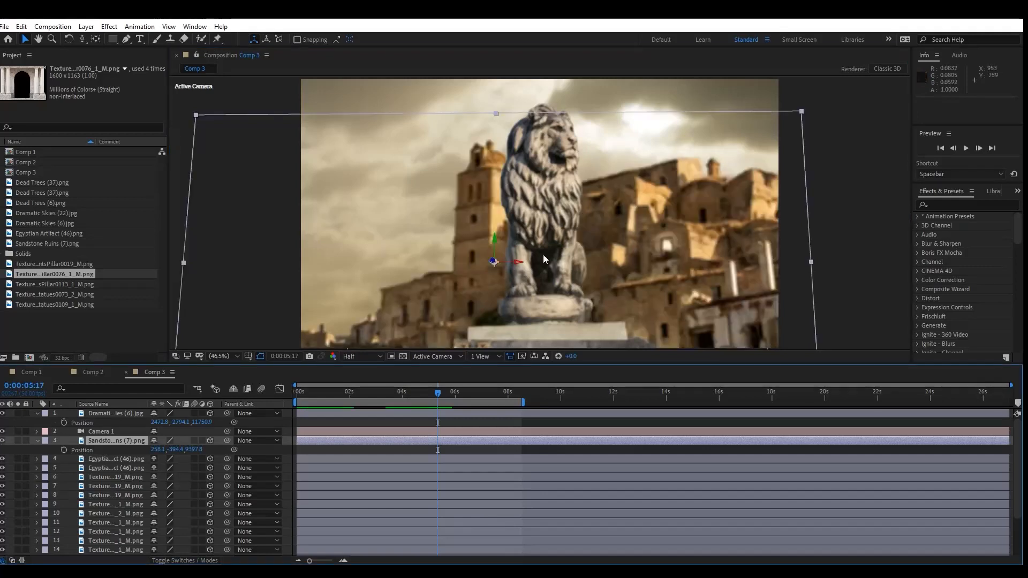
pyautogui.click(606, 234)
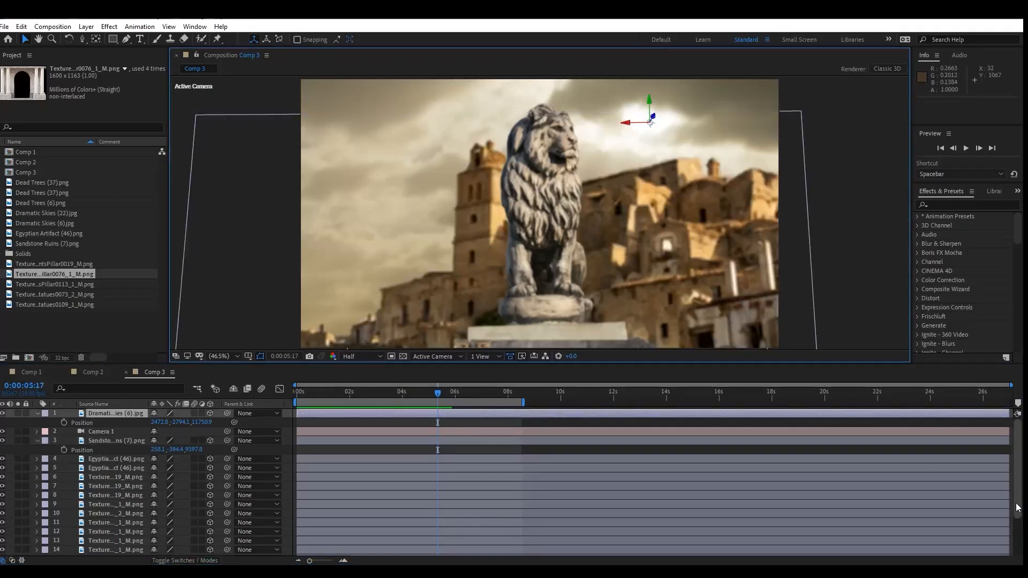
# Step: Widen the layer name column, find the lion layer TexturesCom_Statues0109_1_M.png and rename it شیر
pyautogui.scroll(-1, 1017, 507)
pyautogui.click(49, 305)
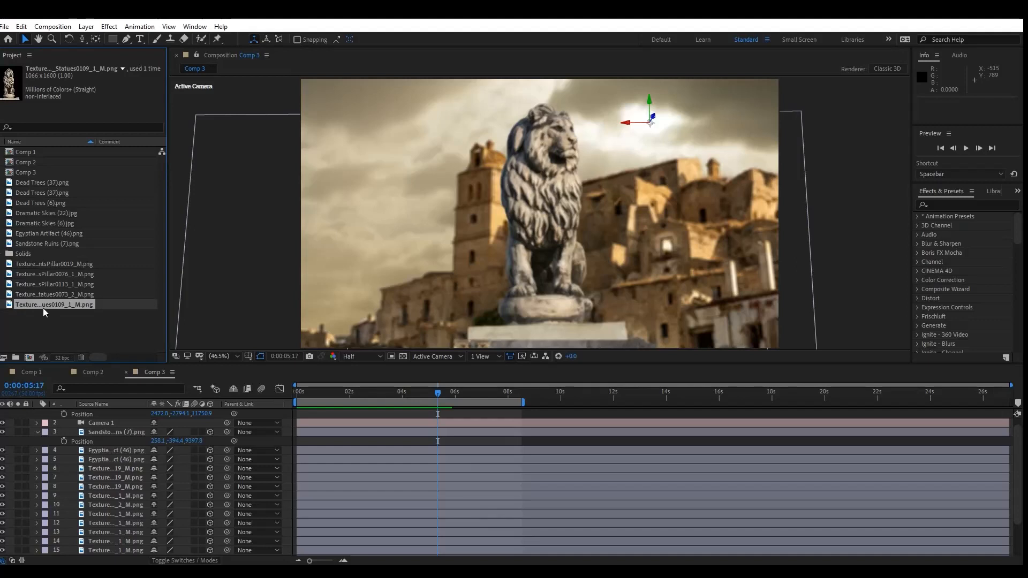
pyautogui.moveTo(151, 408); pyautogui.dragTo(234, 408)
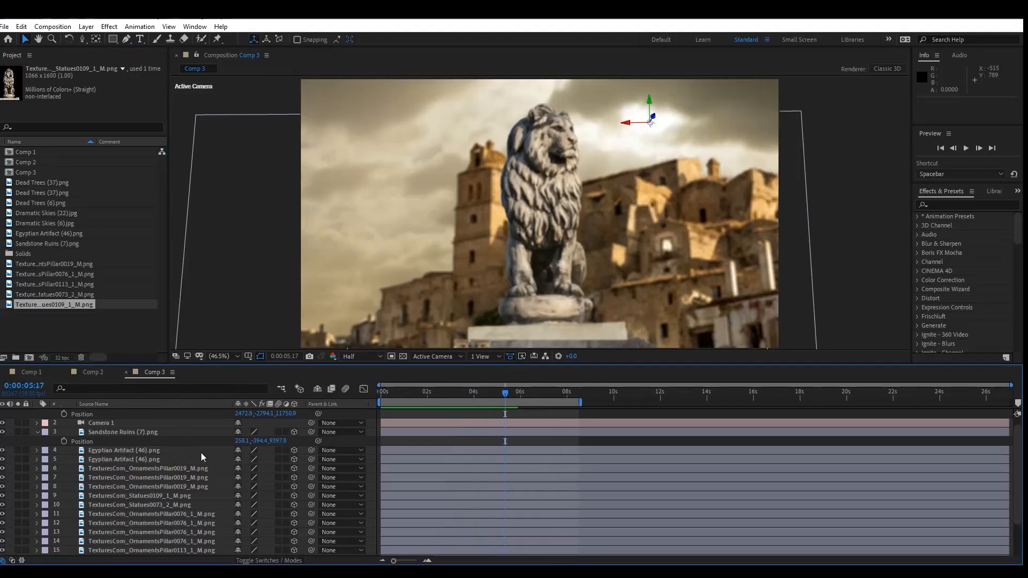
pyautogui.click(2, 487)
pyautogui.scroll(-3, 1022, 494)
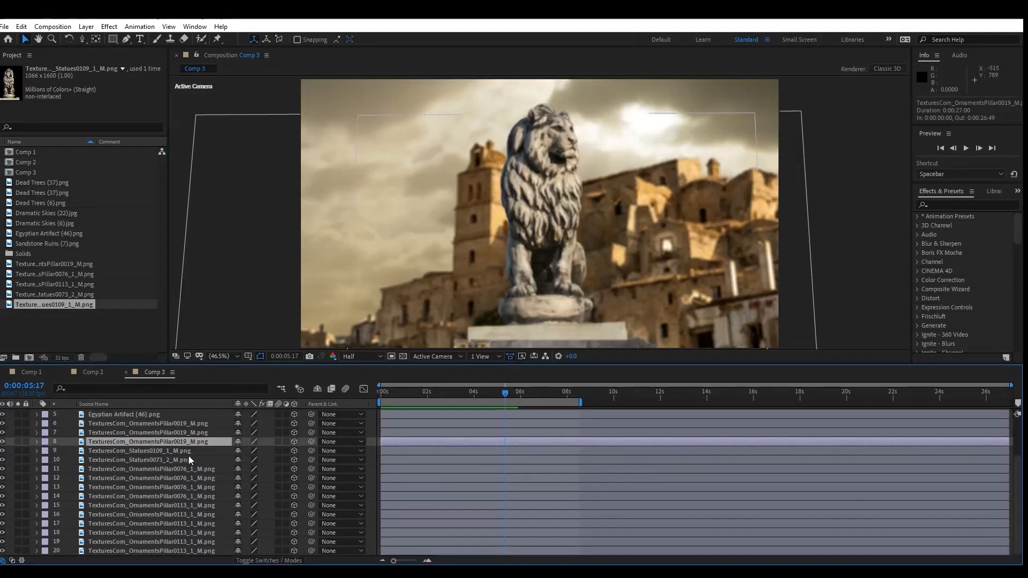
pyautogui.doubleClick(161, 451)
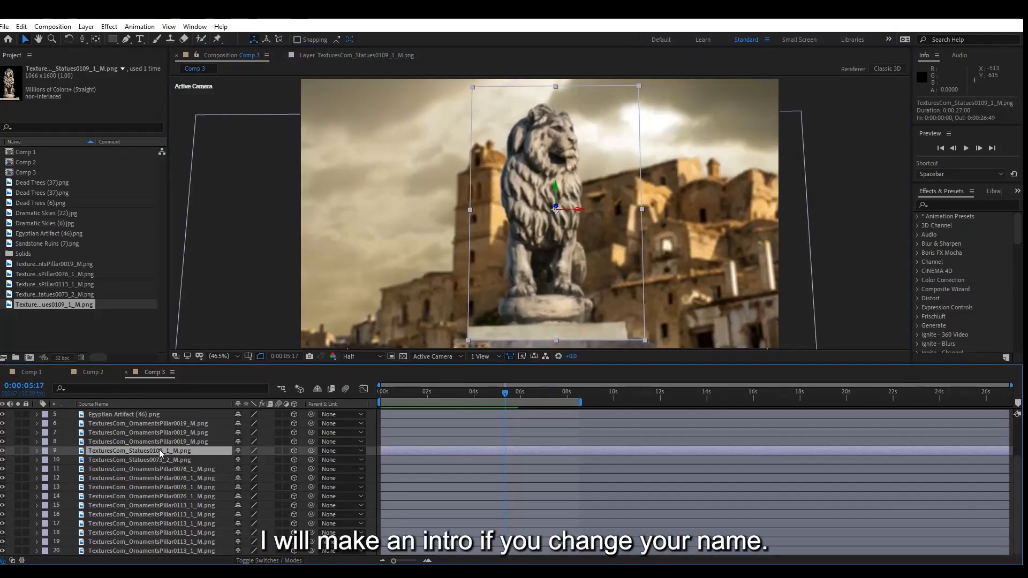
pyautogui.press('Return')
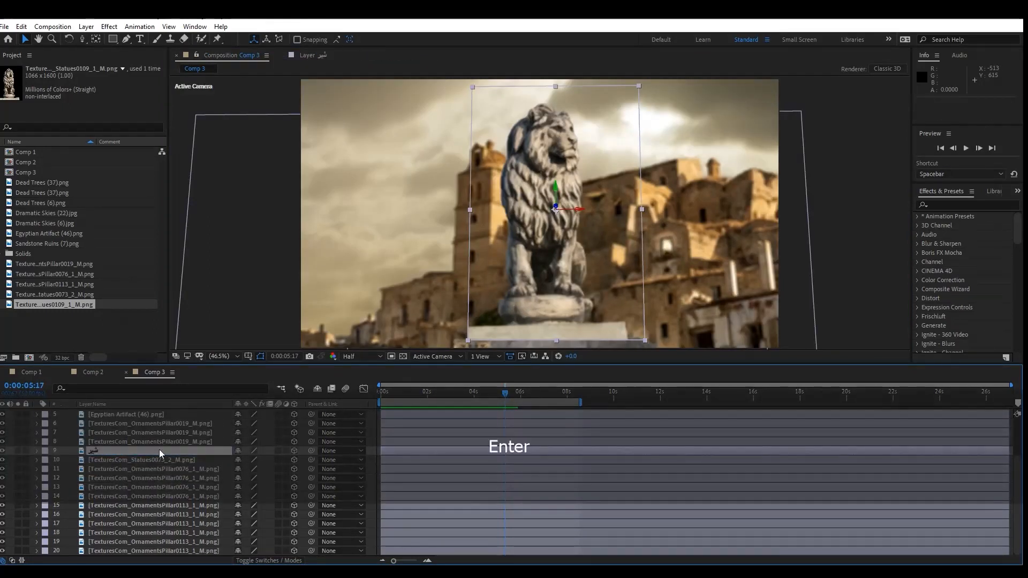
# Step: Apply Set Focus Distance to Layer to Camera 1 and the lion statue layer at 0:00:05:17
pyautogui.moveTo(1017, 478); pyautogui.dragTo(1020, 409)
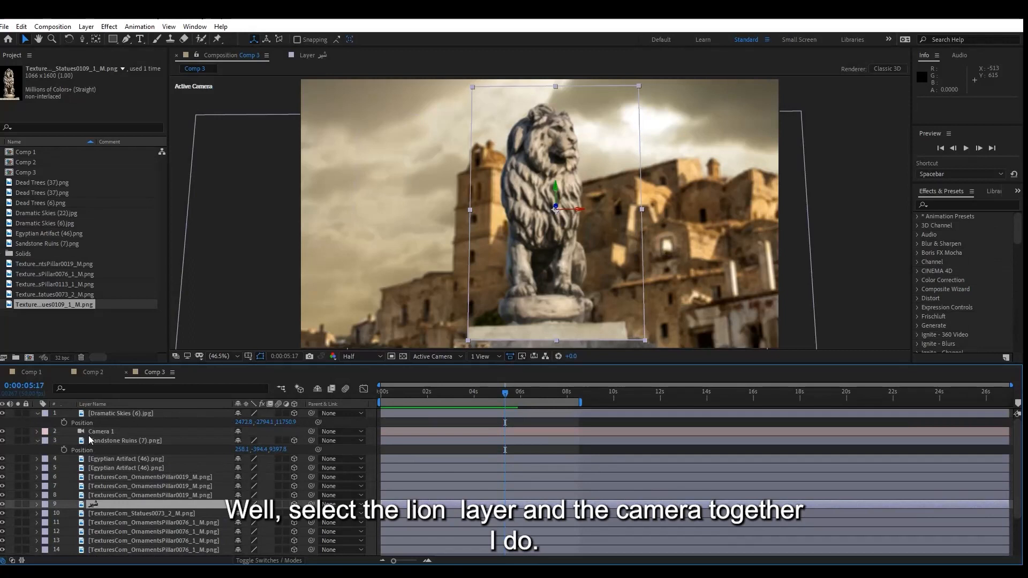
pyautogui.keyDown('ctrl'); pyautogui.click(99, 432); pyautogui.keyUp('ctrl')
pyautogui.rightClick(97, 431)
pyautogui.moveTo(172, 377)
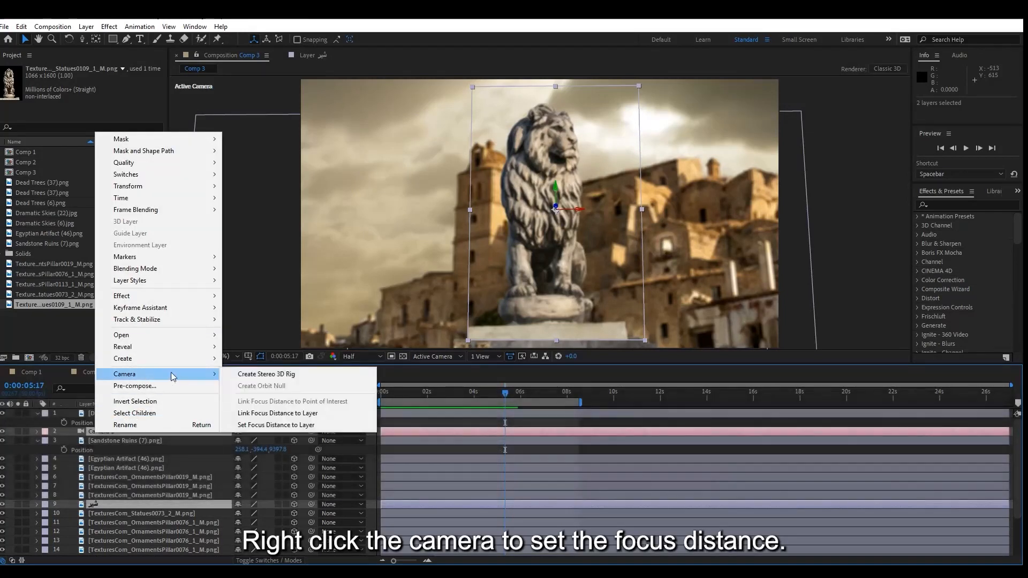
pyautogui.click(269, 425)
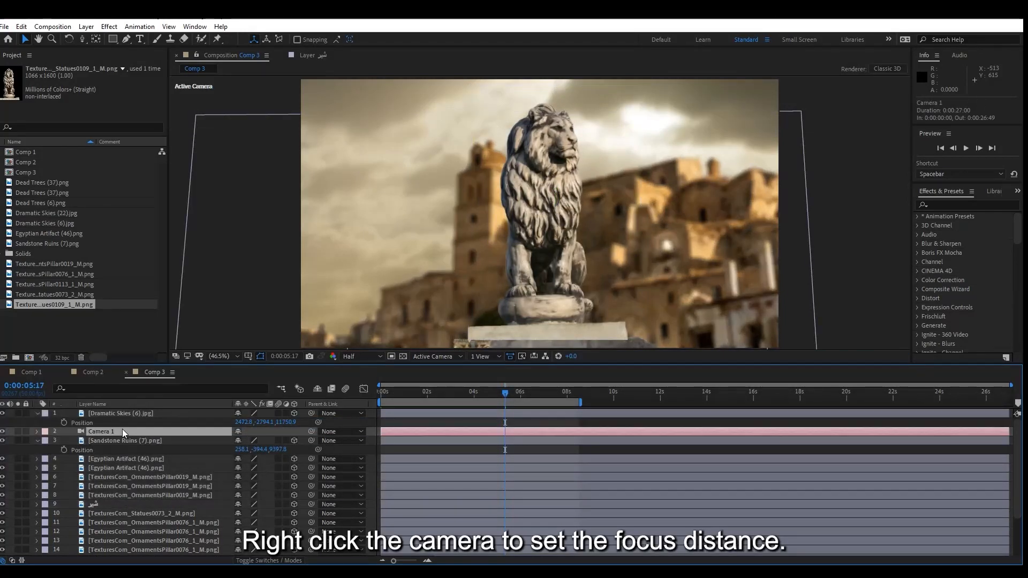
# Step: Shift the lion's Focus Distance keyframe to 0:00:05:26, in line with the camera's Position keyframe, and apply Easy Ease to both focus keyframes
pyautogui.press('u')
pyautogui.moveTo(505, 495); pyautogui.dragTo(510, 497)
pyautogui.press('F9')
pyautogui.click(381, 496)
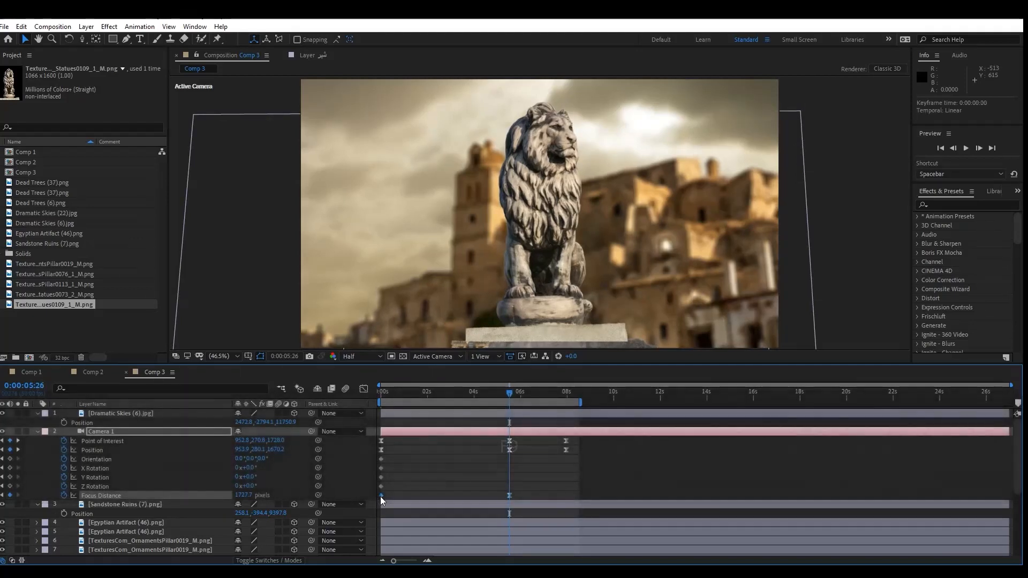
pyautogui.press('F9')
# Step: Scrub the flight to about 0:00:07:48 to check the lion's focus, and preview the animation from the first frame
pyautogui.moveTo(388, 397); pyautogui.dragTo(356, 398)
pyautogui.click(558, 393)
pyautogui.moveTo(560, 394); pyautogui.dragTo(564, 394)
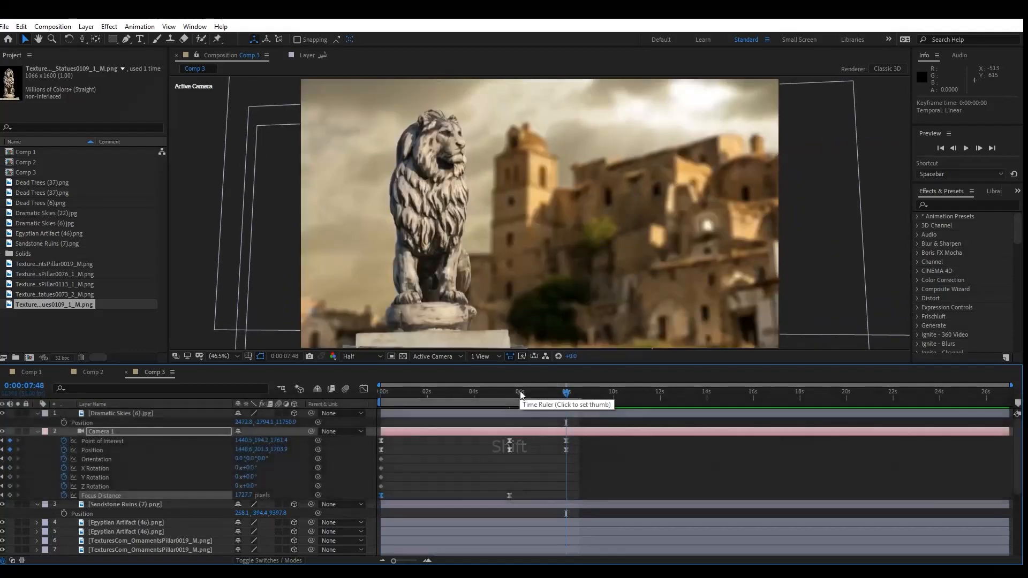
pyautogui.press('space')
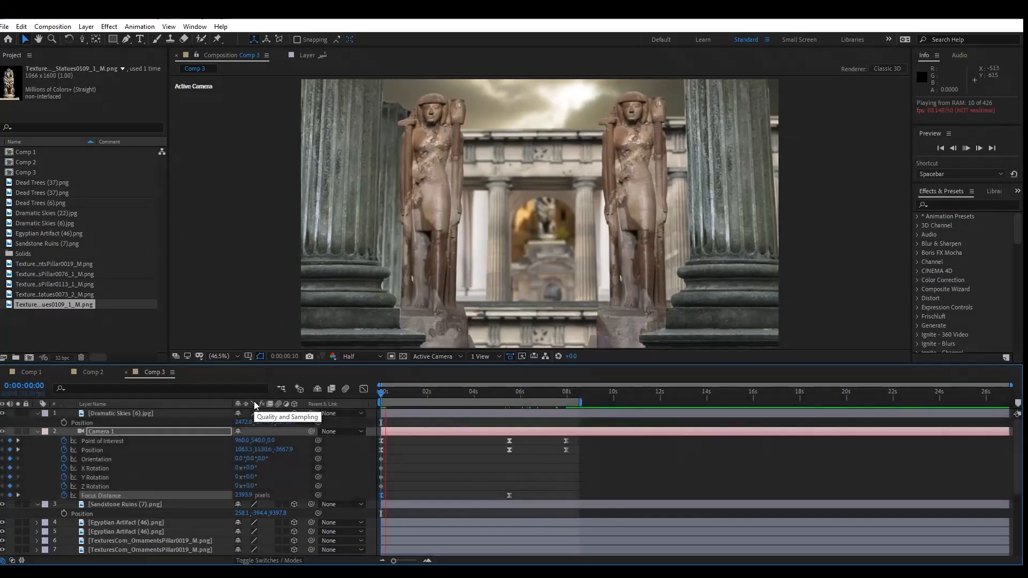